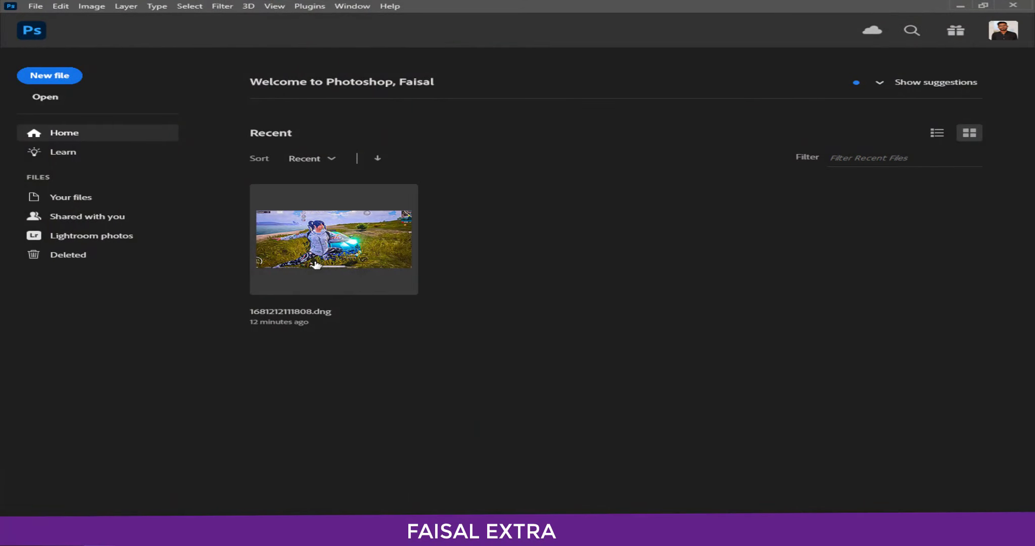
# Open the recent 1681212111808.dng screenshot through Camera Raw as a Photoshop document.
pyautogui.click(316, 264)
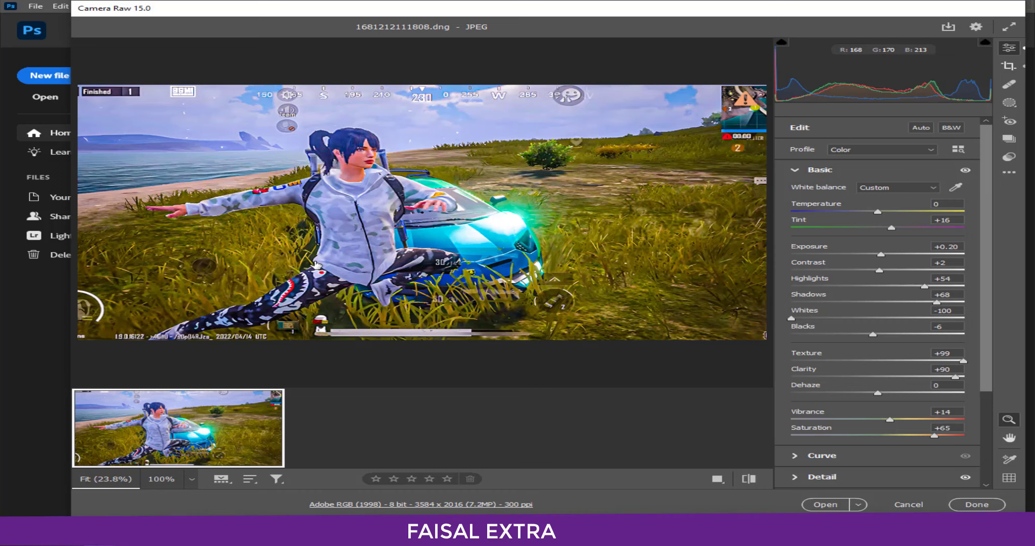
pyautogui.click(826, 505)
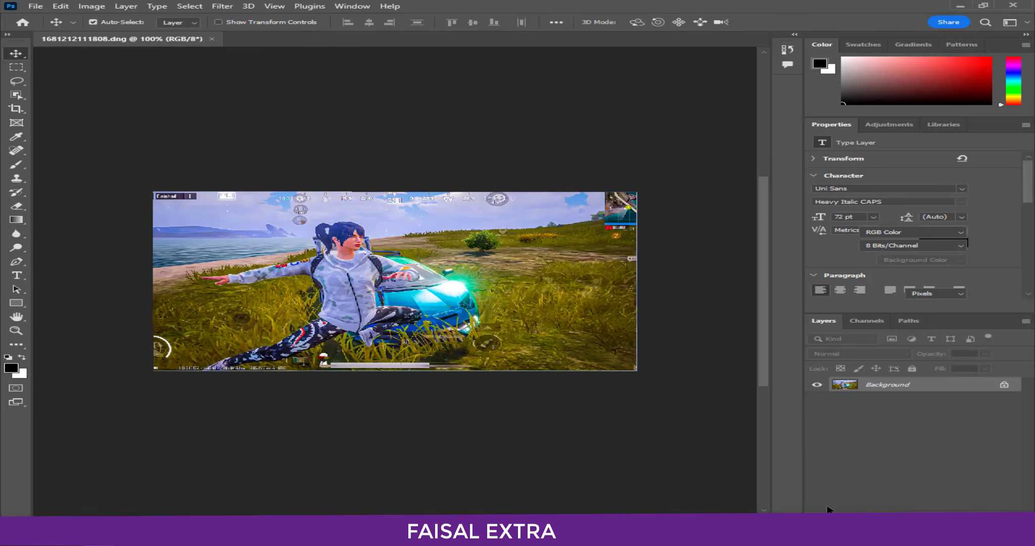
# Duplicate the screenshot layer, hide the Background and add a Black & White adjustment.
pyautogui.click(484, 22)
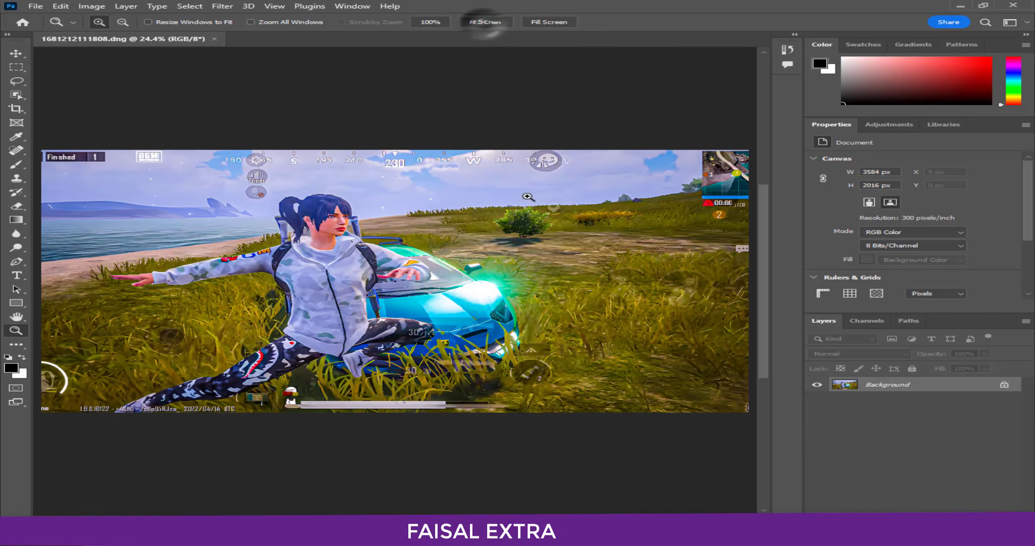
pyautogui.hotkey('ctrl', 'j')
pyautogui.click(816, 399)
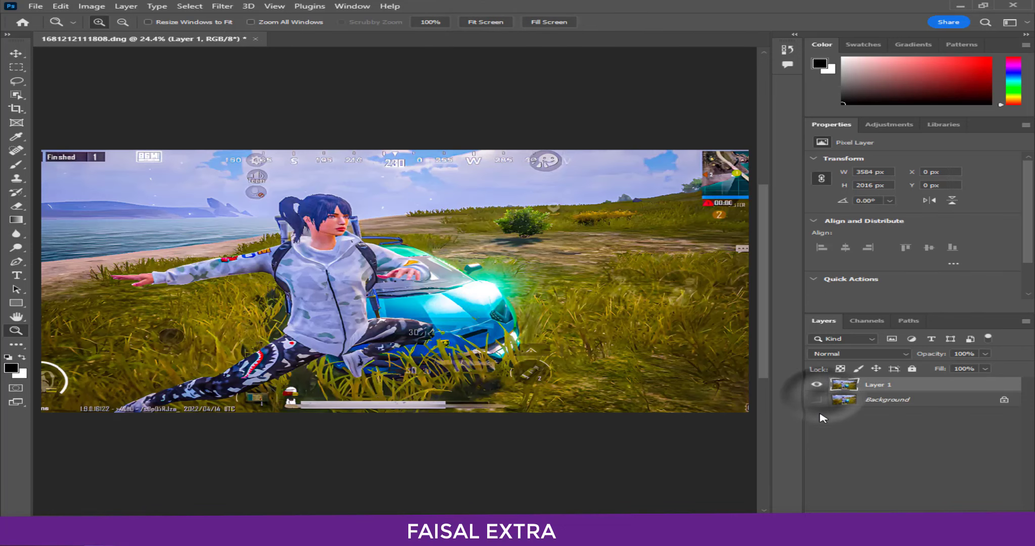
pyautogui.click(960, 520)
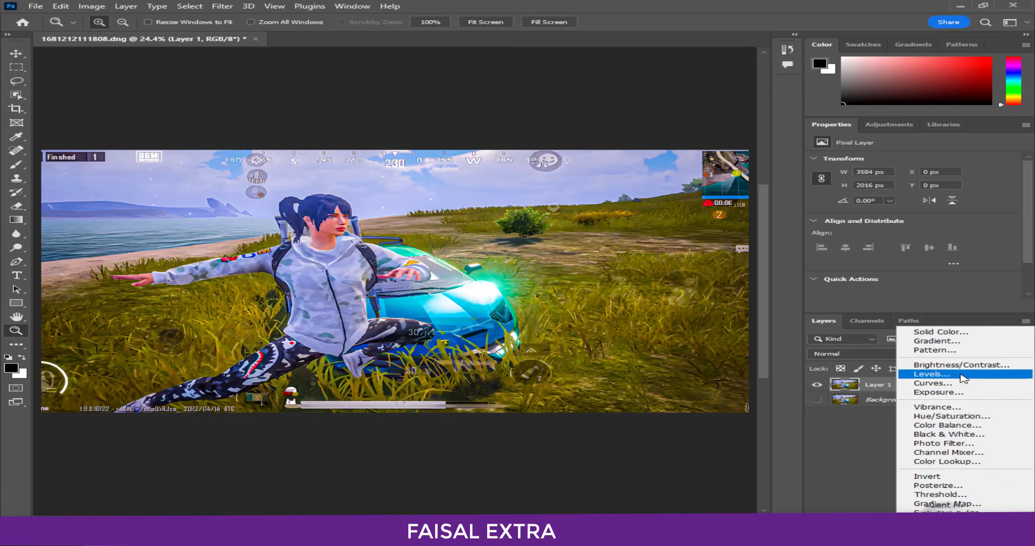
pyautogui.click(958, 433)
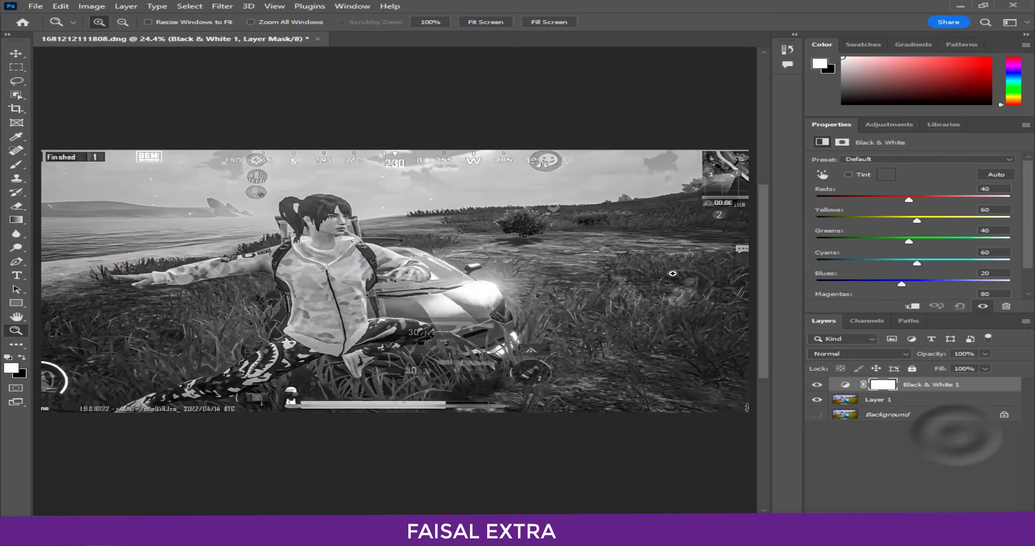
# Add a red Solid Color fill layer blended with Multiply.
pyautogui.click(955, 507)
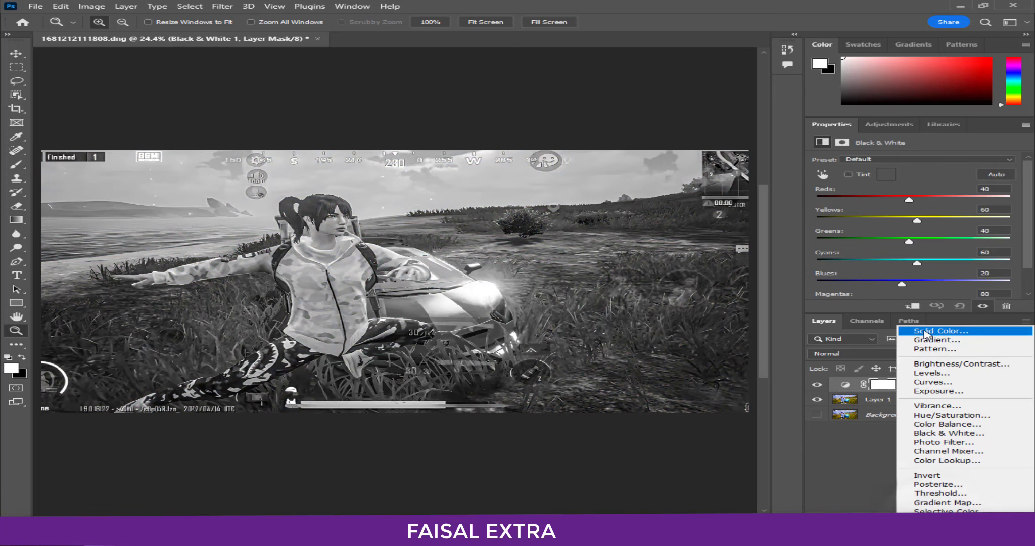
pyautogui.click(940, 330)
pyautogui.click(508, 119)
pyautogui.click(671, 113)
pyautogui.press('z')
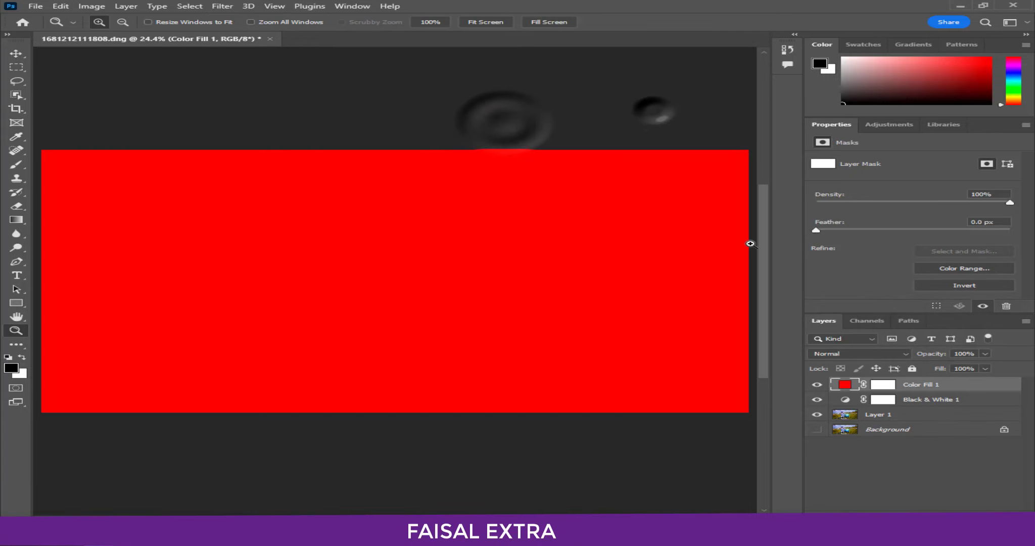
pyautogui.click(858, 353)
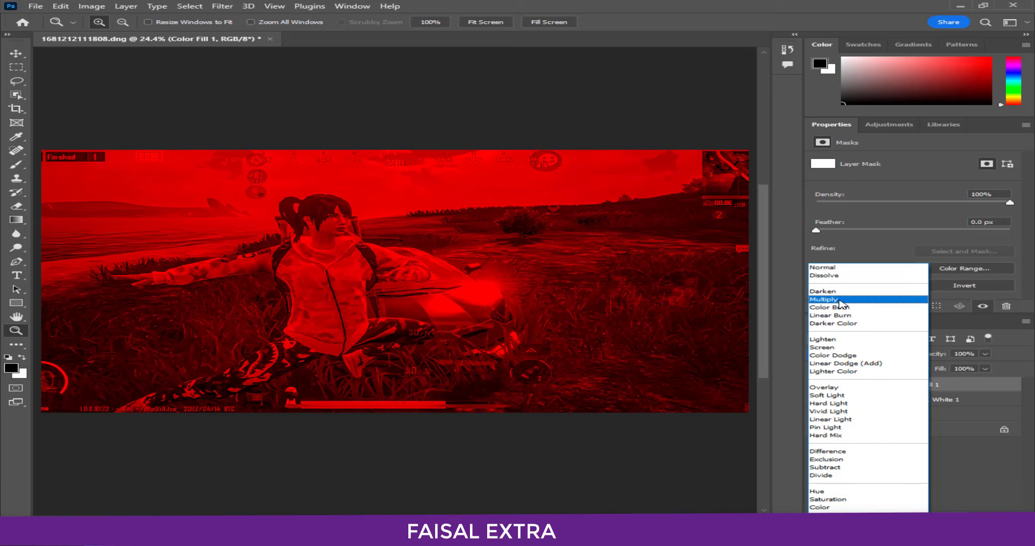
pyautogui.click(839, 299)
pyautogui.click(917, 510)
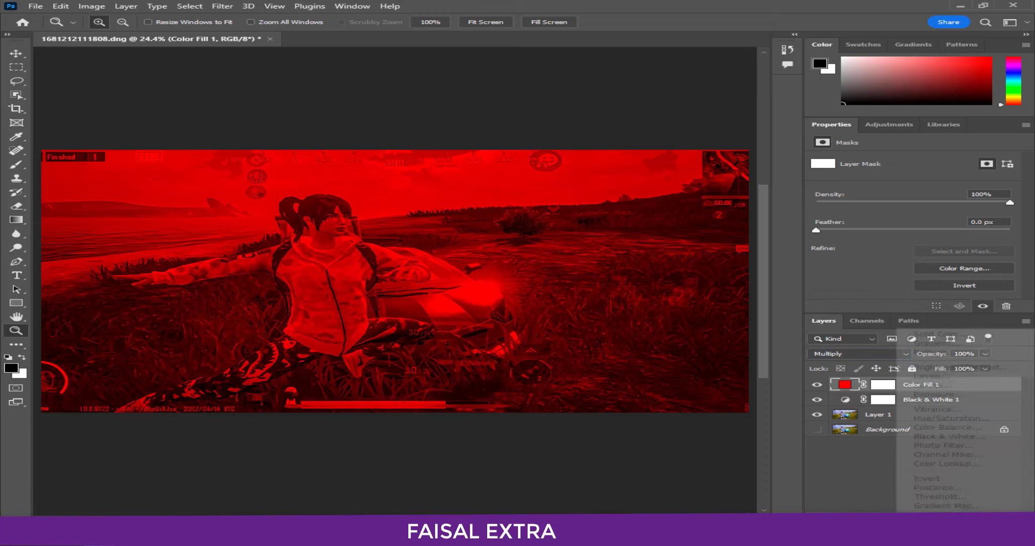
# Add a reversed Radial Gradient fill layer at 255% scale to darken the edges.
pyautogui.click(935, 345)
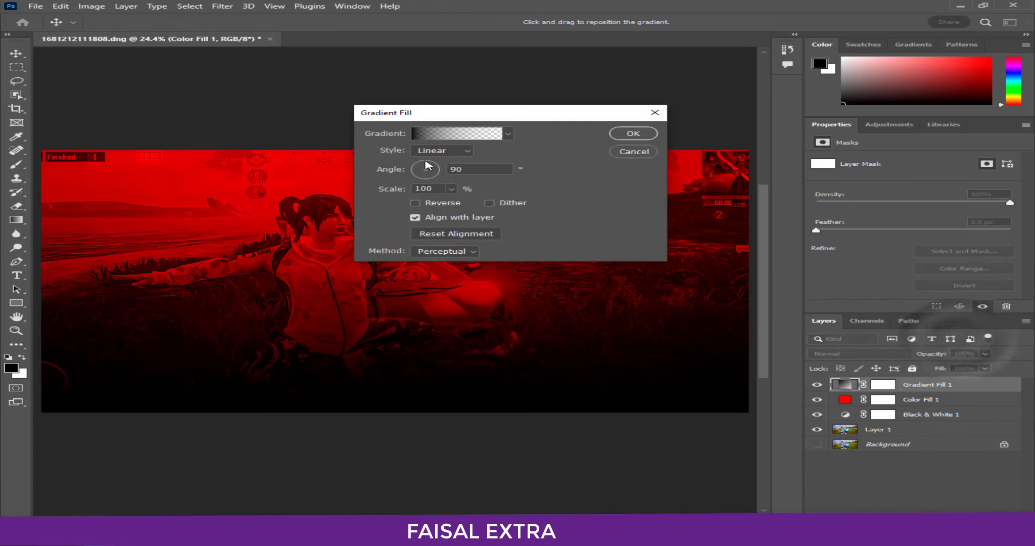
pyautogui.click(439, 150)
pyautogui.click(432, 167)
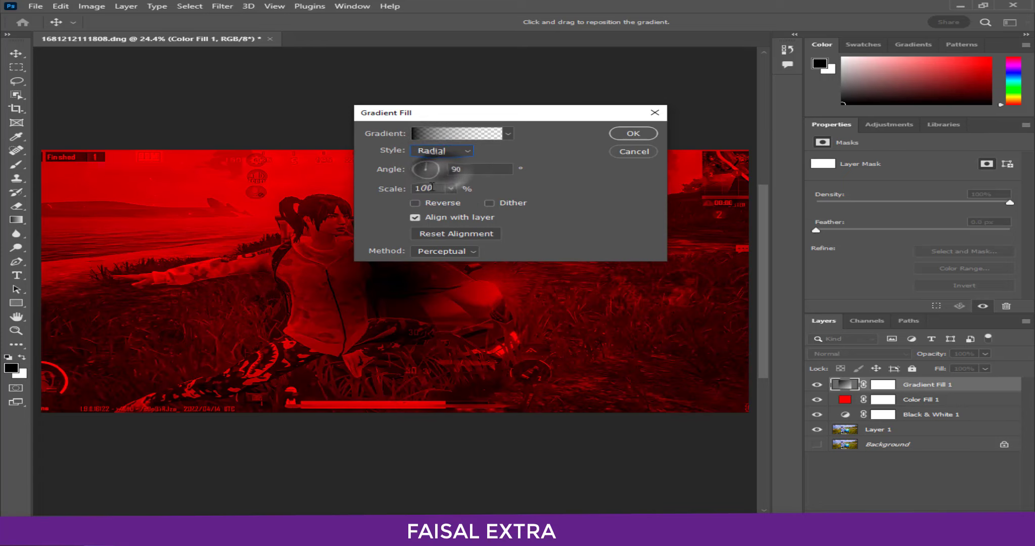
pyautogui.click(415, 202)
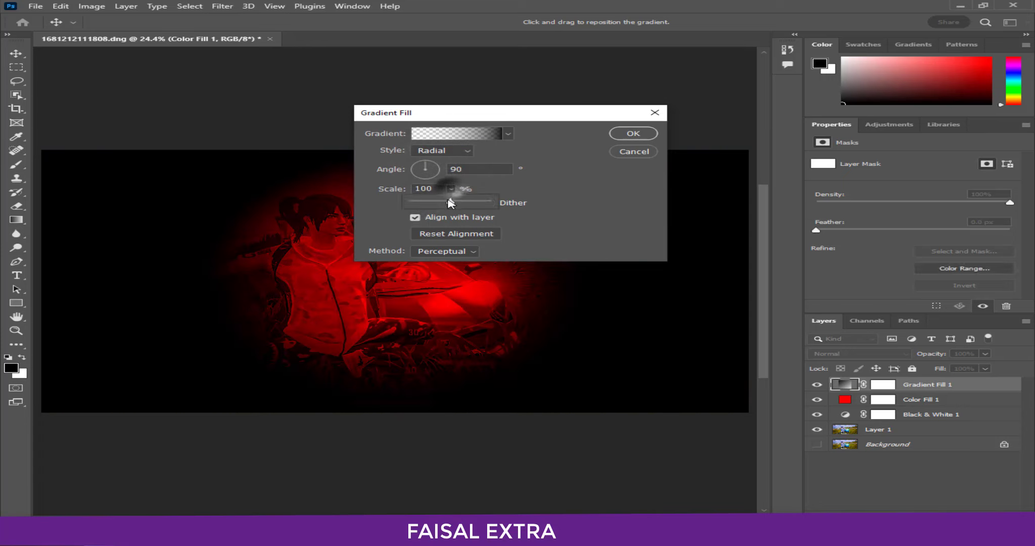
pyautogui.moveTo(450, 202); pyautogui.dragTo(464, 204)
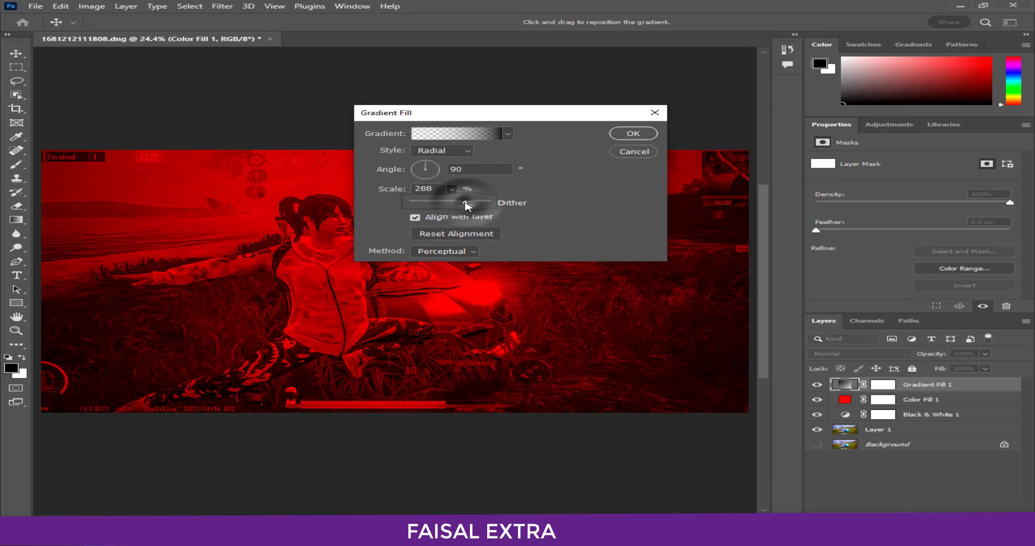
pyautogui.moveTo(469, 205); pyautogui.dragTo(462, 202)
pyautogui.click(612, 133)
pyautogui.press('z')
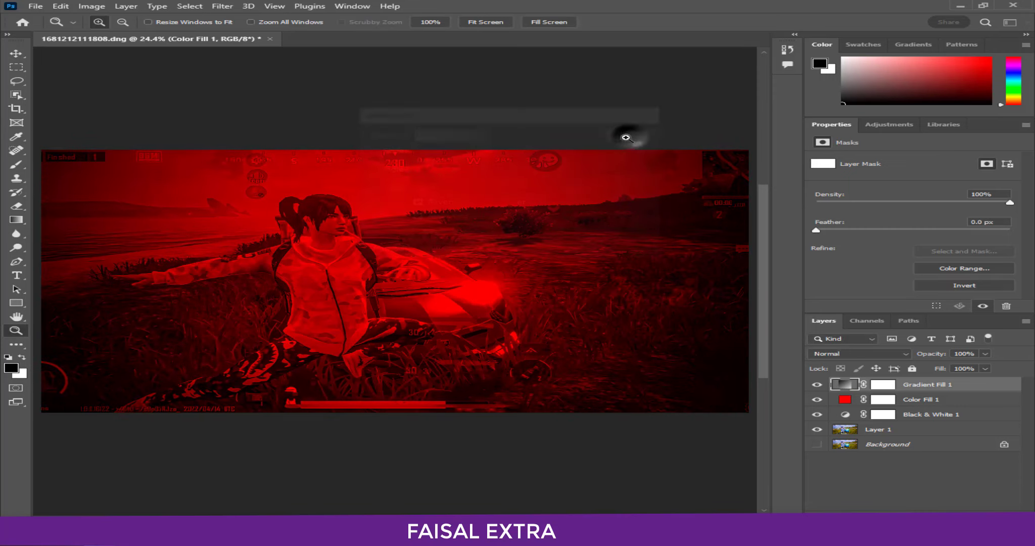
pyautogui.click(16, 55)
# Type CLUTCHES in the image centre, shift it left and enlarge it to about 170%.
pyautogui.click(17, 275)
pyautogui.click(286, 314)
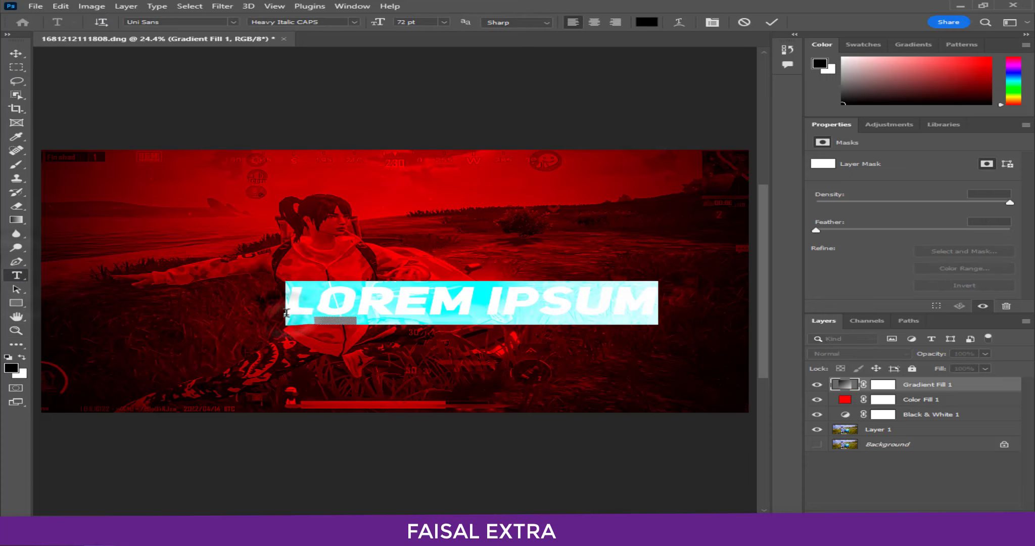
pyautogui.write('CLUTCHES')
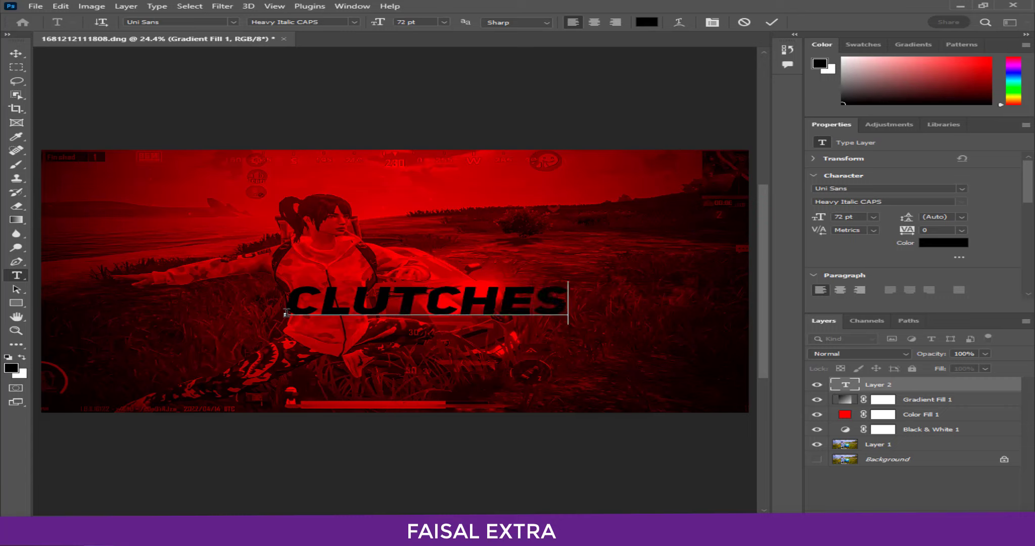
pyautogui.click(15, 53)
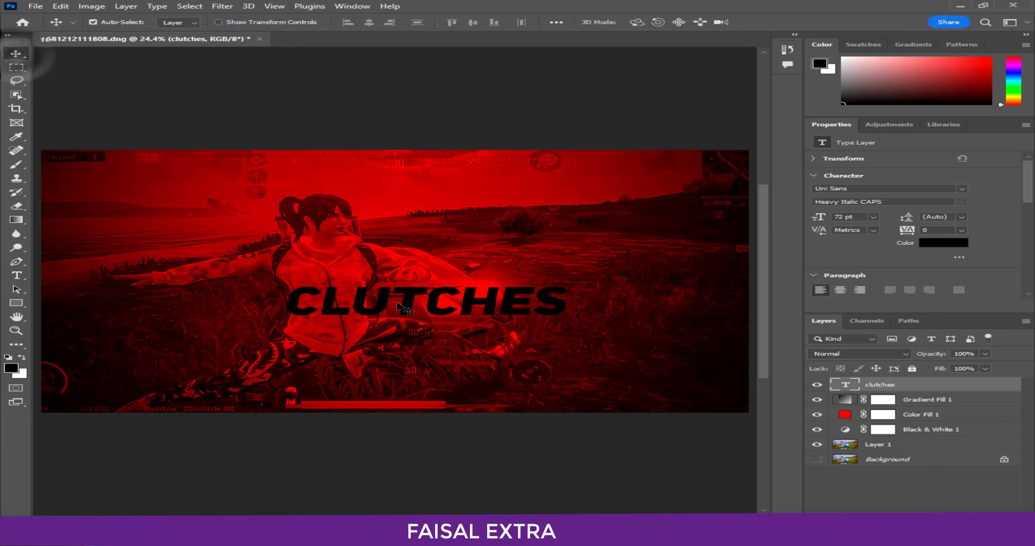
pyautogui.moveTo(394, 305); pyautogui.dragTo(293, 306)
pyautogui.hotkey('ctrl', 't')
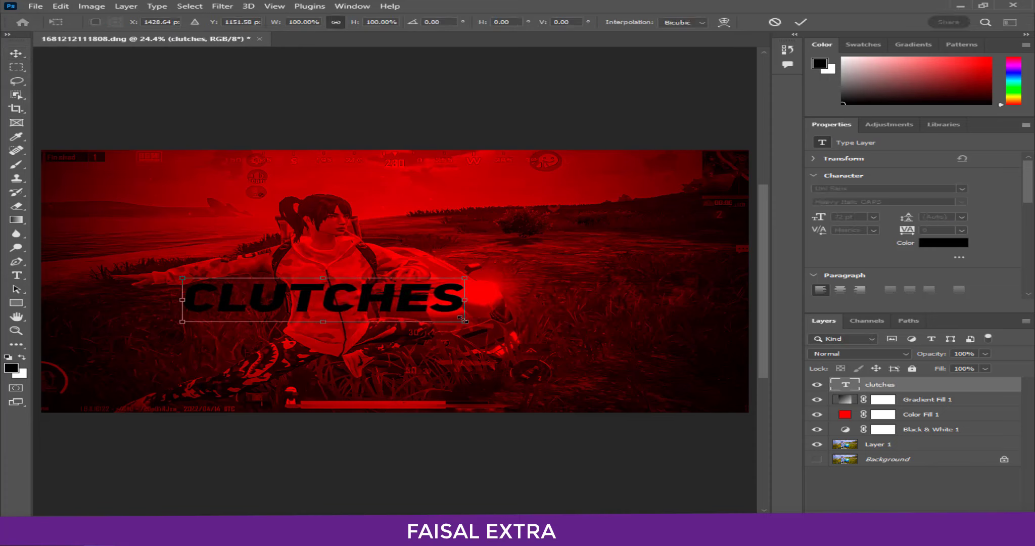
pyautogui.moveTo(460, 318)
pyautogui.mouseDown()
pyautogui.moveTo(680, 356)
pyautogui.moveTo(465, 302)
pyautogui.mouseUp()
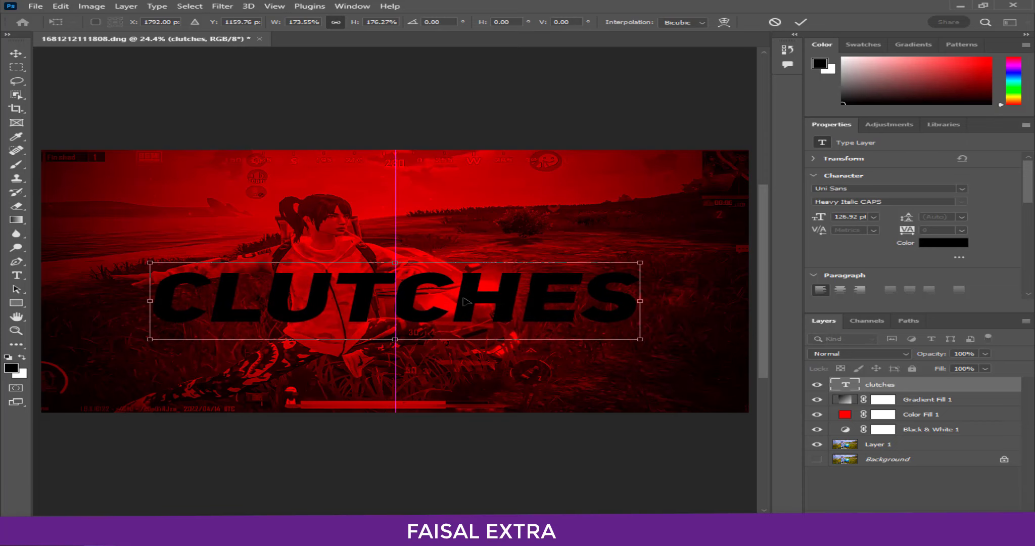
pyautogui.press('Return')
# Open the clutches layer's Blending Options and enable Gradient Overlay.
pyautogui.rightClick(888, 388)
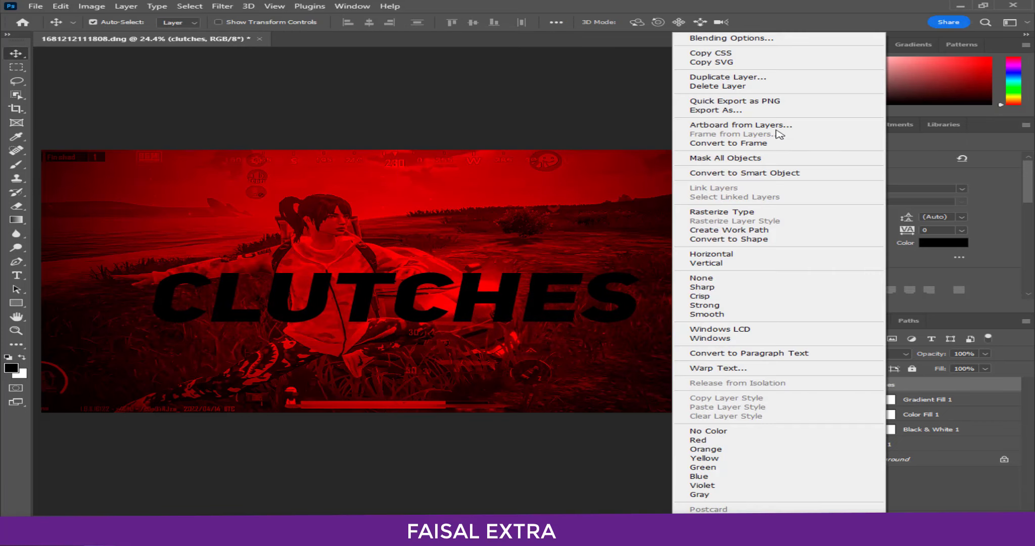
pyautogui.click(728, 42)
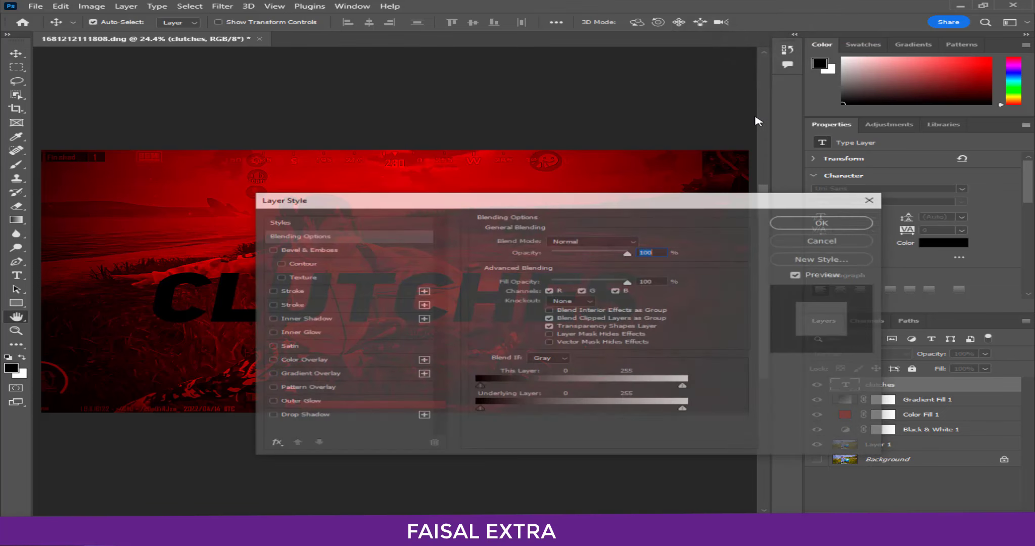
pyautogui.moveTo(488, 203); pyautogui.dragTo(819, 212)
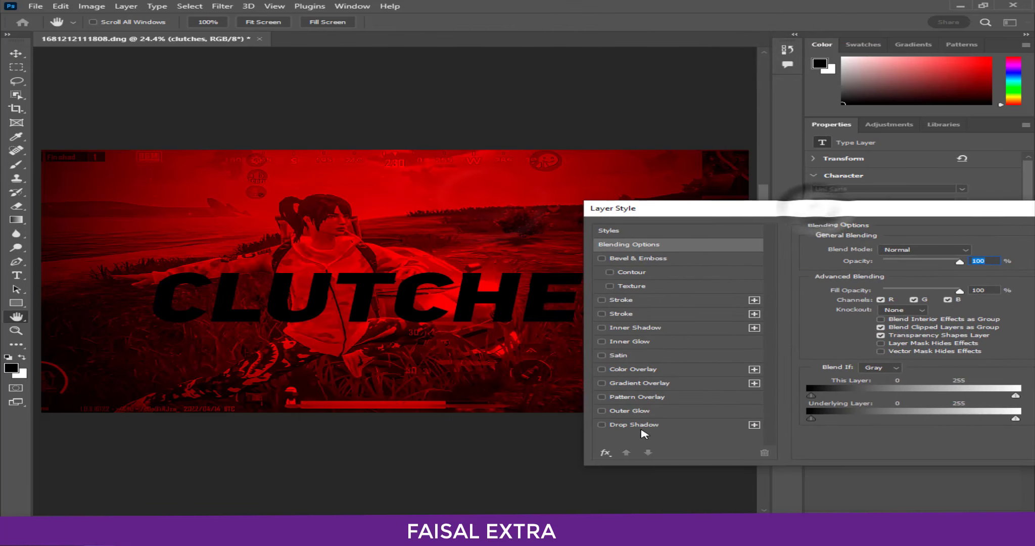
pyautogui.click(639, 383)
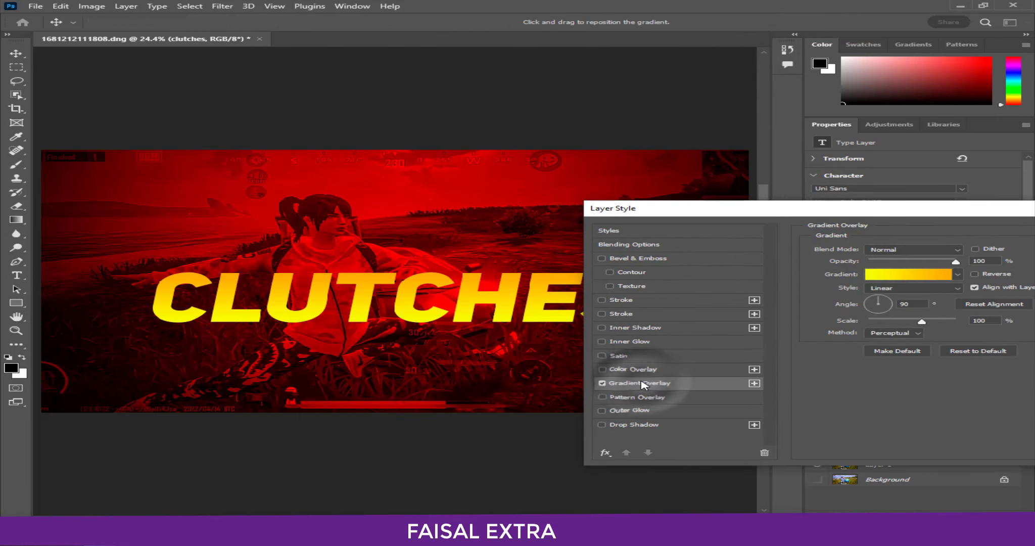
# Set the overlay gradient stops to run from yellow to orange.
pyautogui.click(880, 275)
pyautogui.click(345, 269)
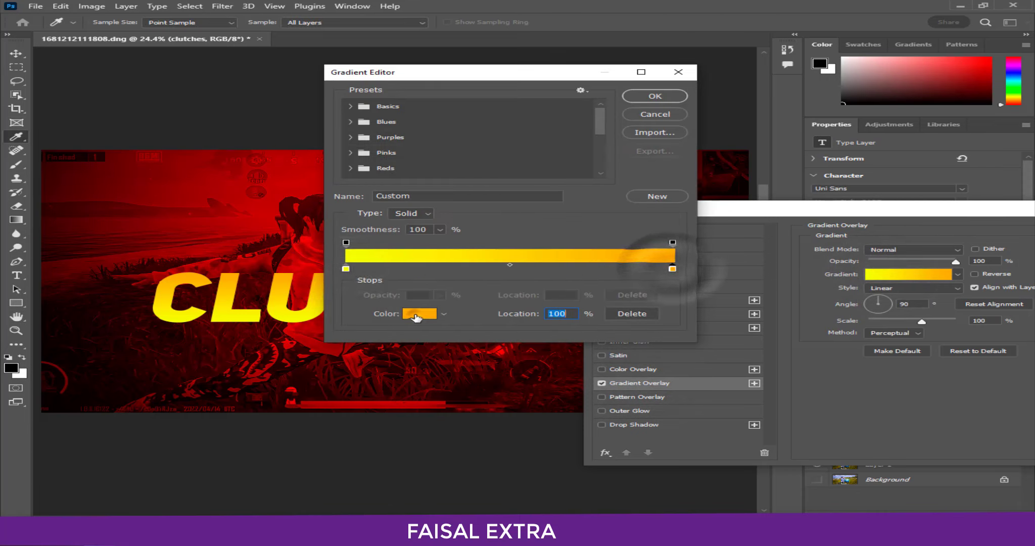
pyautogui.click(419, 313)
pyautogui.click(670, 112)
pyautogui.click(345, 268)
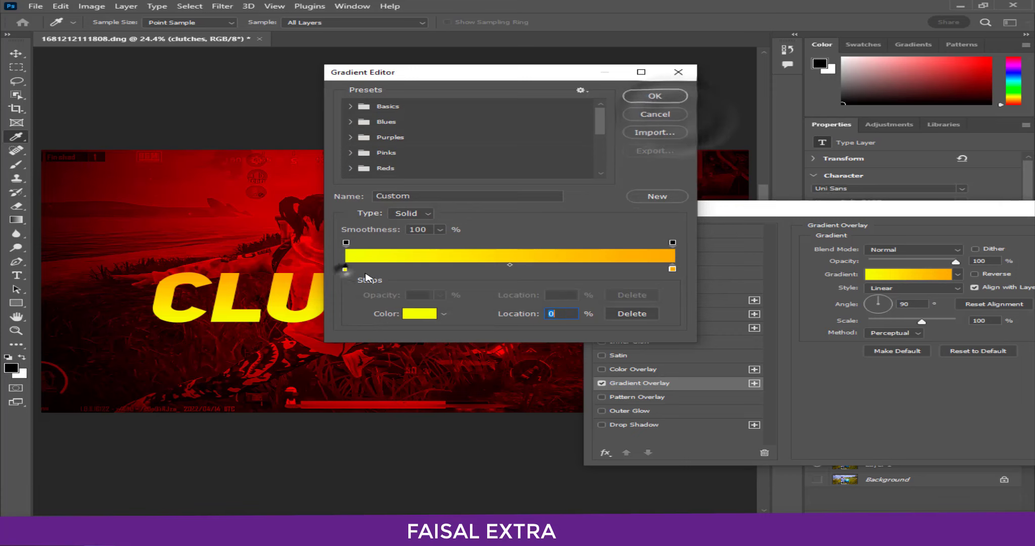
pyautogui.click(420, 313)
pyautogui.click(683, 116)
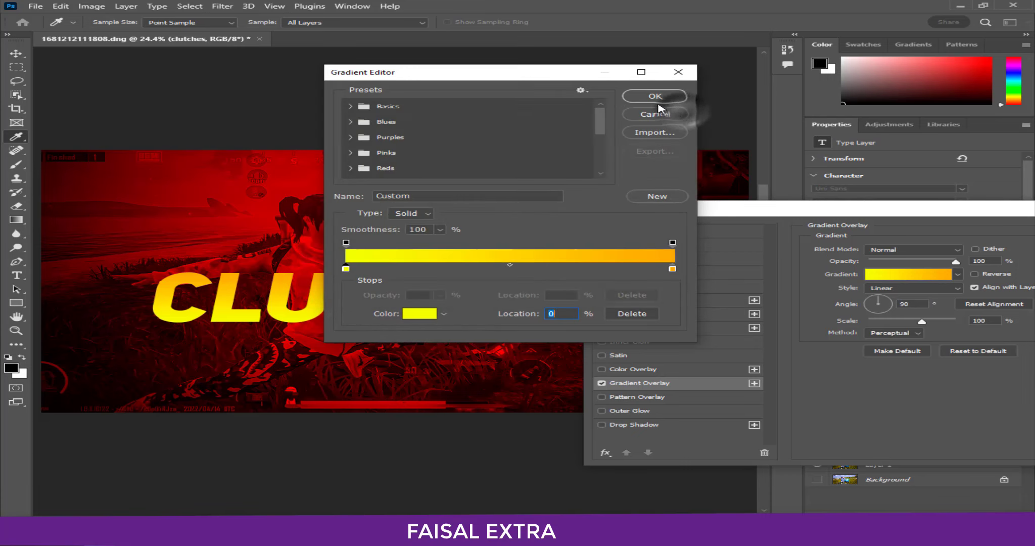
pyautogui.click(661, 101)
pyautogui.moveTo(785, 208); pyautogui.dragTo(752, 182)
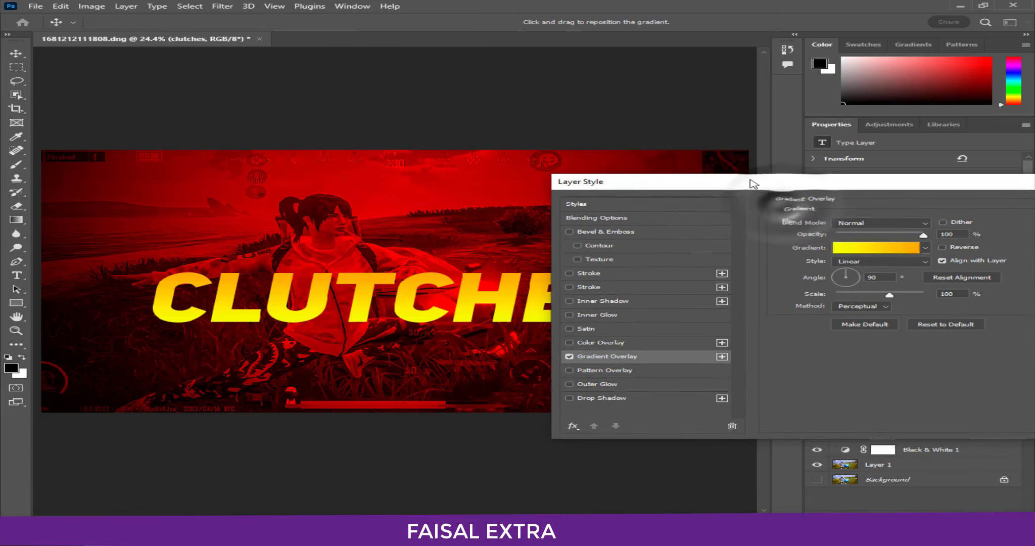
# Enable a Linear Dodge (Add) drop shadow with distance 25, size 50 and opacity 75.
pyautogui.click(609, 397)
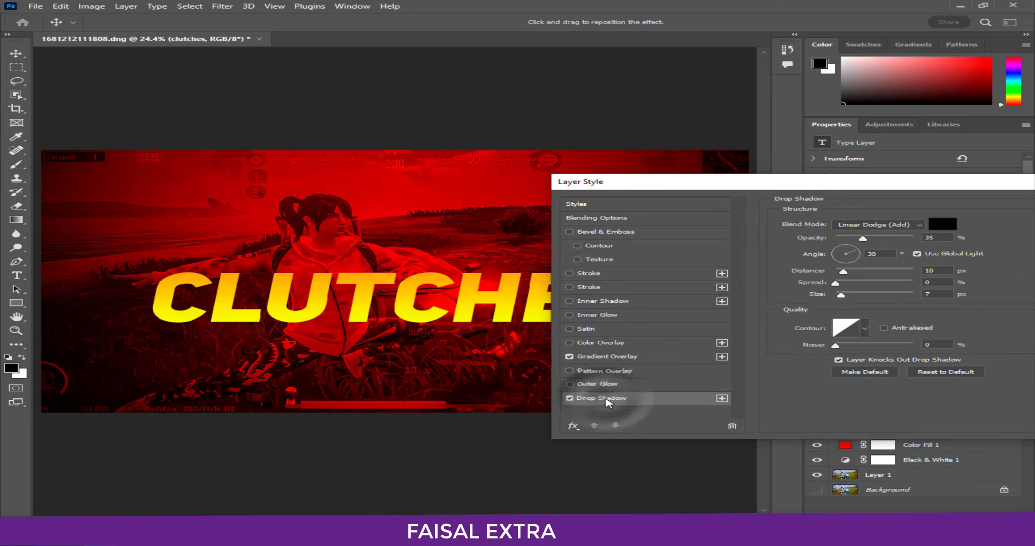
pyautogui.write('10')
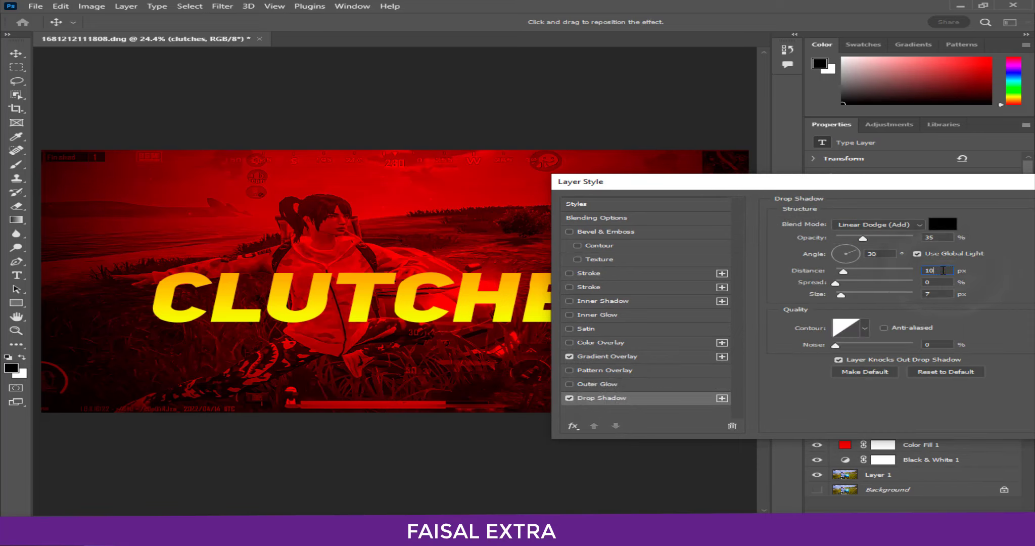
pyautogui.write('25')
pyautogui.write('15')
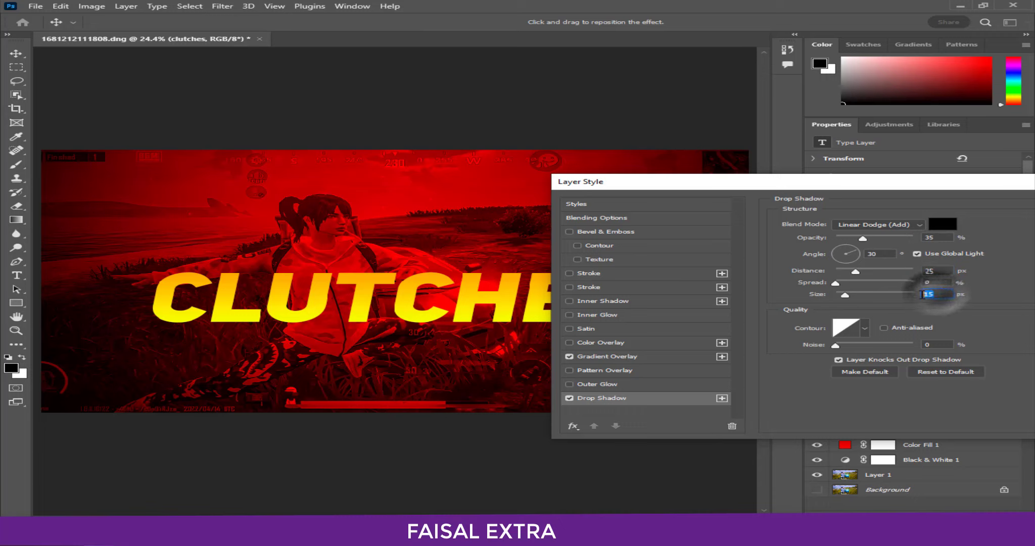
pyautogui.write('0')
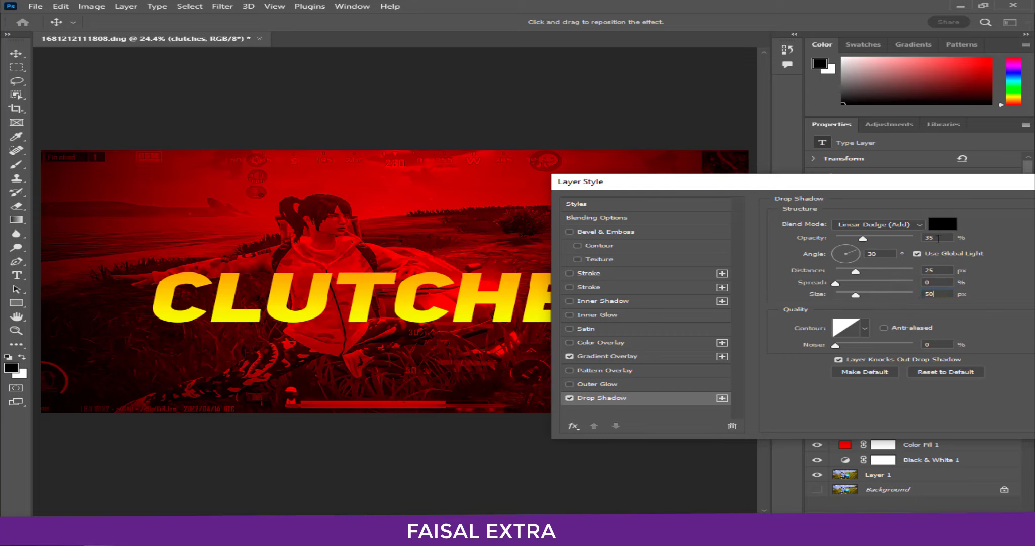
pyautogui.write('75')
pyautogui.click(877, 225)
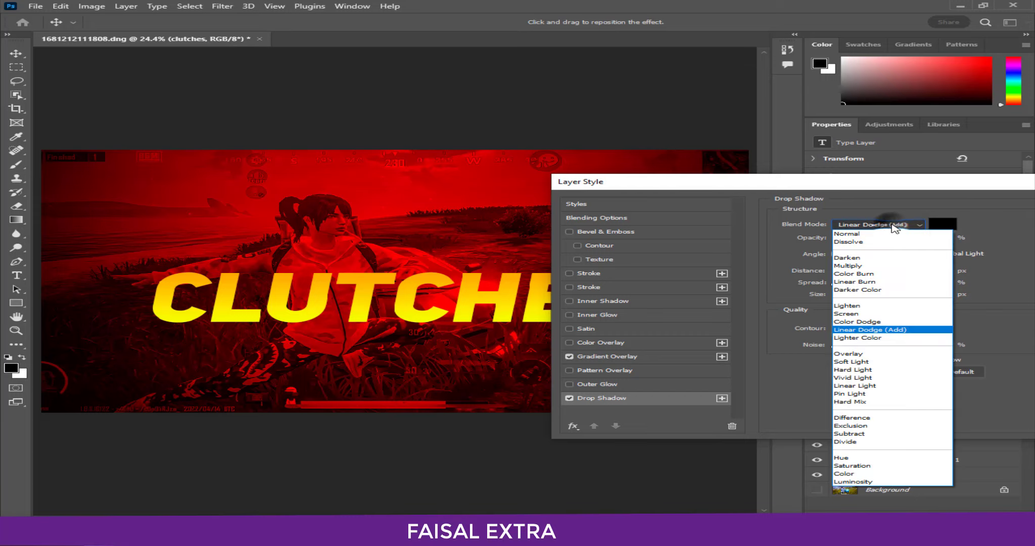
pyautogui.click(869, 328)
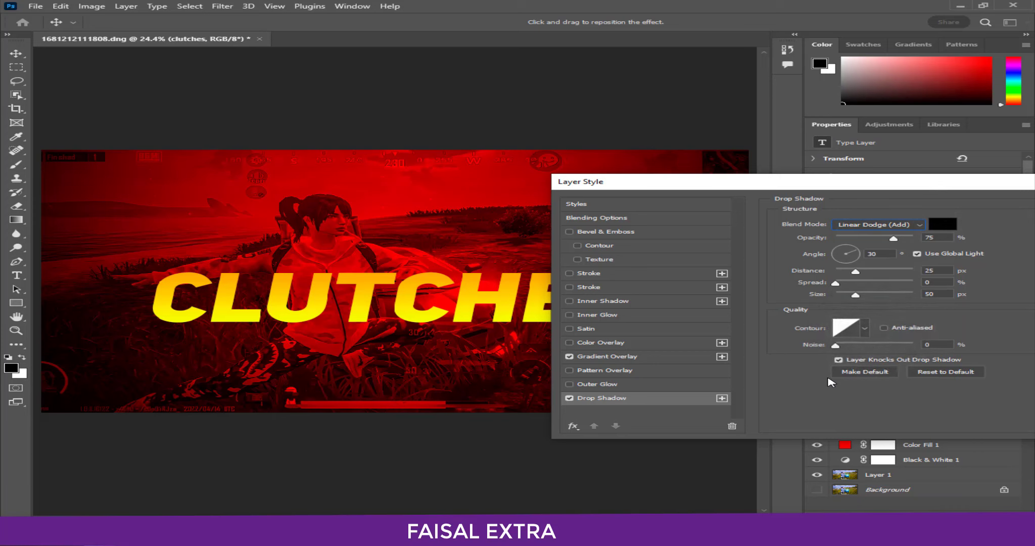
# Enable a yellow Outer Glow with size 25, Linear Dodge (Add) blend and 25% opacity.
pyautogui.click(601, 384)
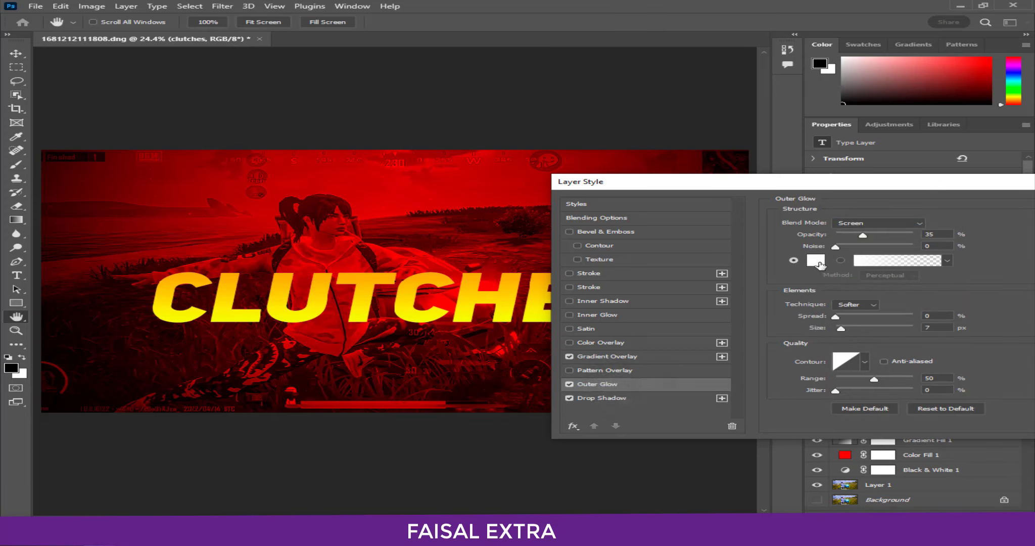
pyautogui.click(815, 261)
pyautogui.moveTo(539, 257); pyautogui.dragTo(539, 238)
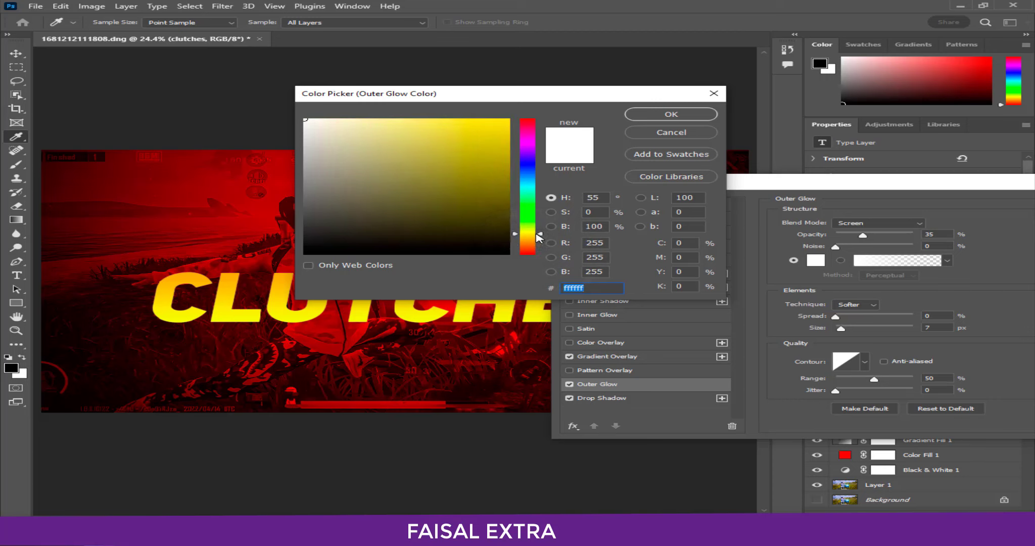
pyautogui.click(657, 115)
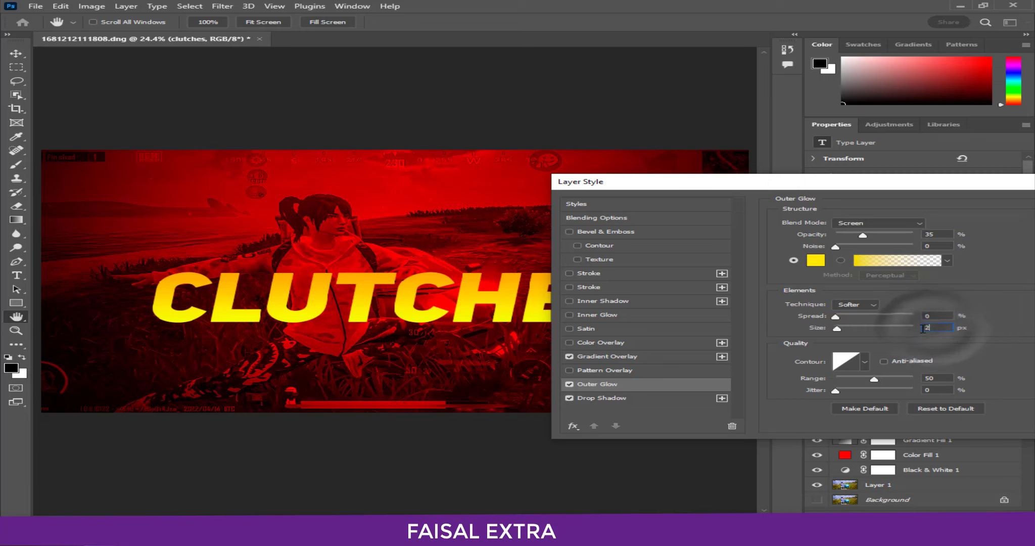
pyautogui.write('25')
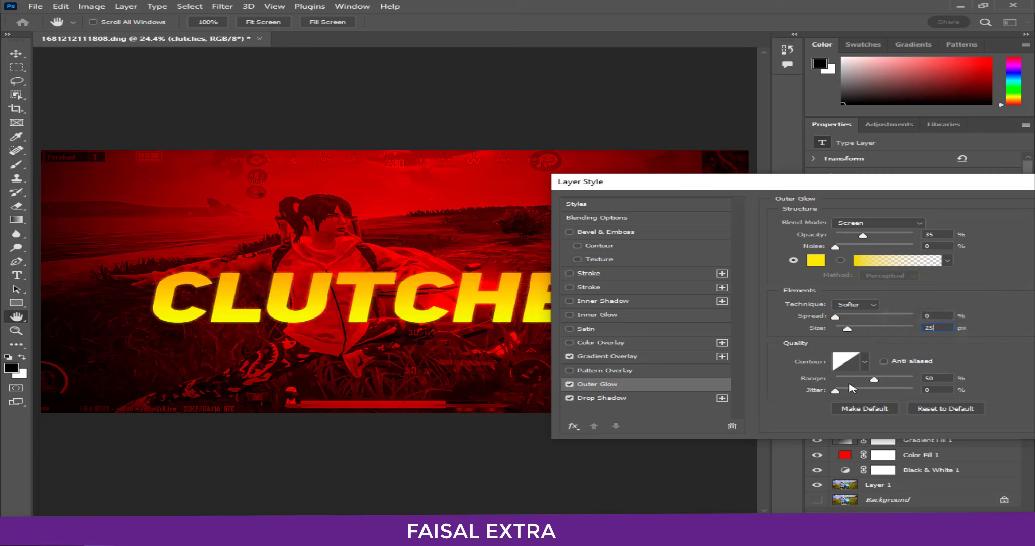
pyautogui.click(878, 223)
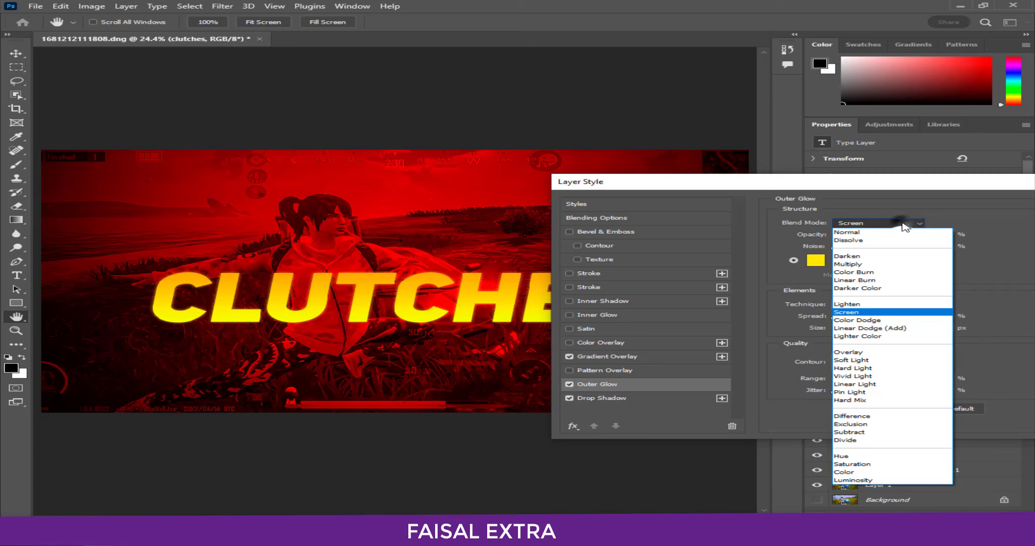
pyautogui.click(867, 324)
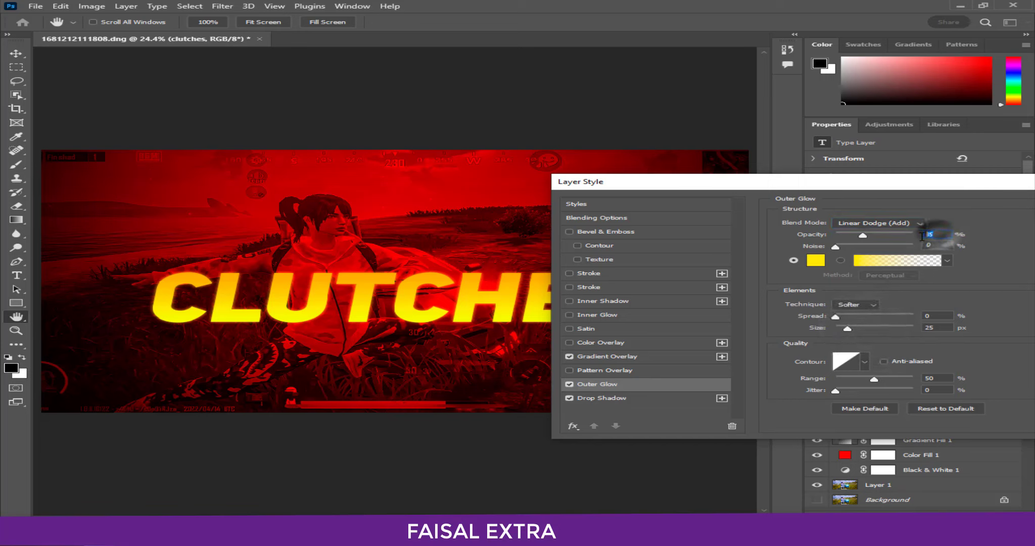
pyautogui.write('25')
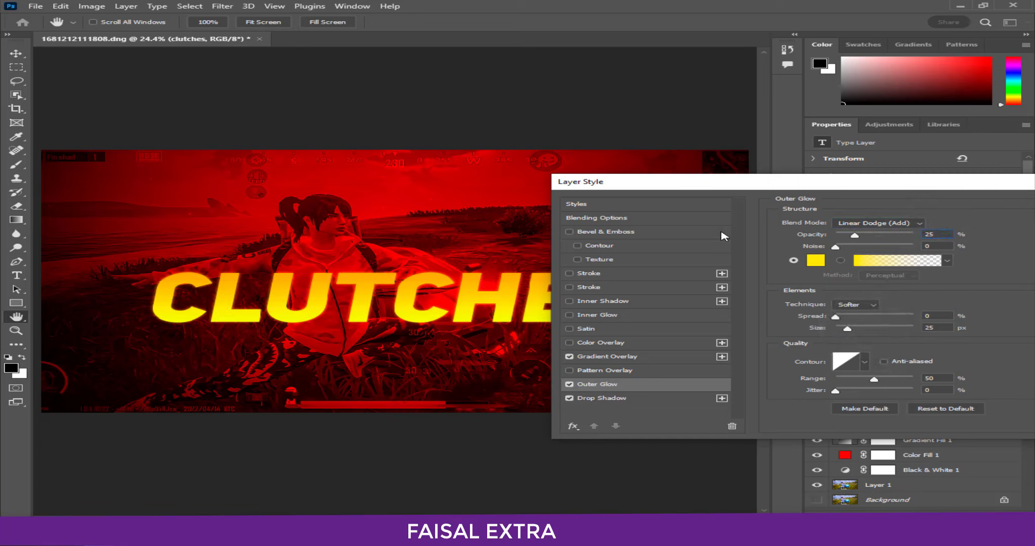
pyautogui.click(598, 272)
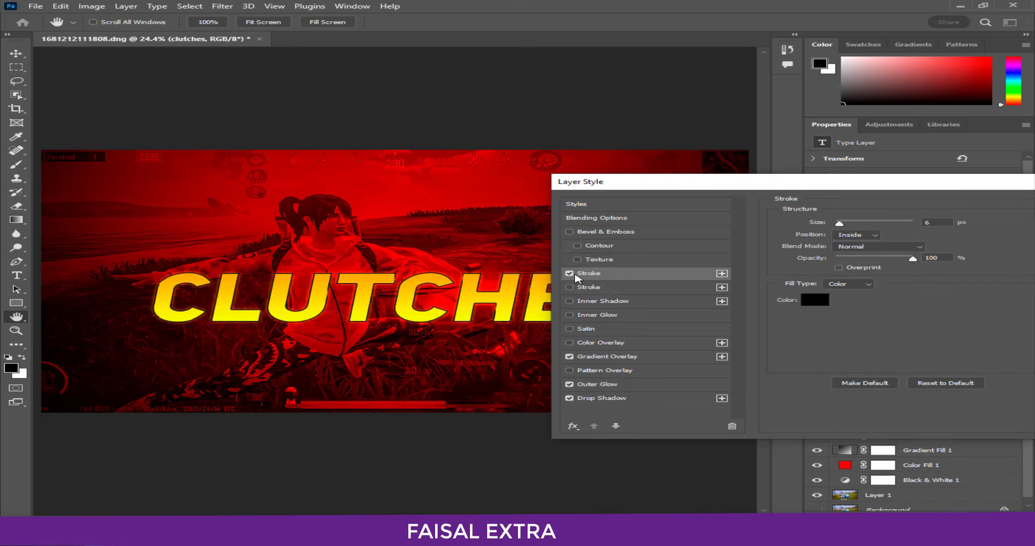
# Replace the black stroke with a 5 px yellow stroke and apply the layer styles.
pyautogui.click(569, 273)
pyautogui.click(588, 286)
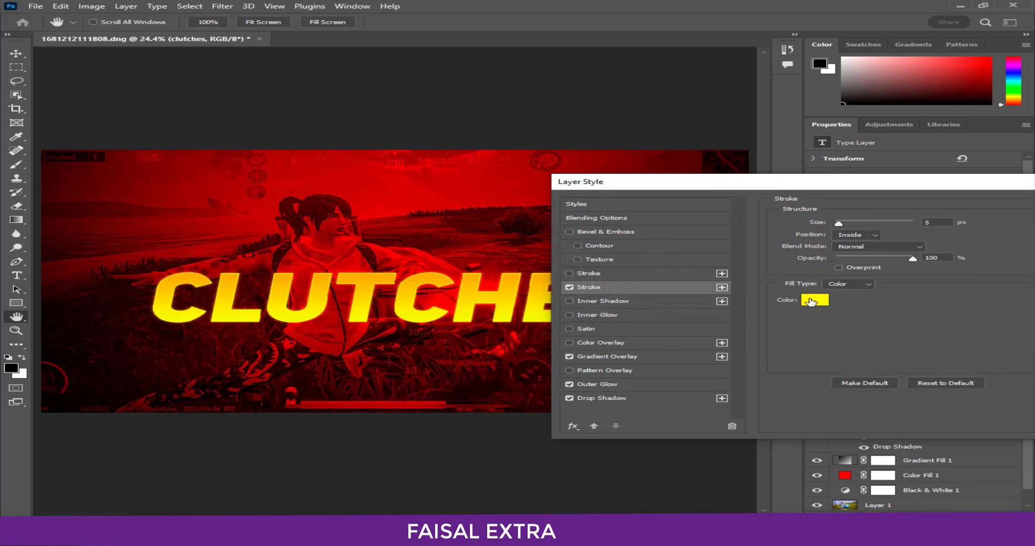
pyautogui.click(810, 301)
pyautogui.click(646, 111)
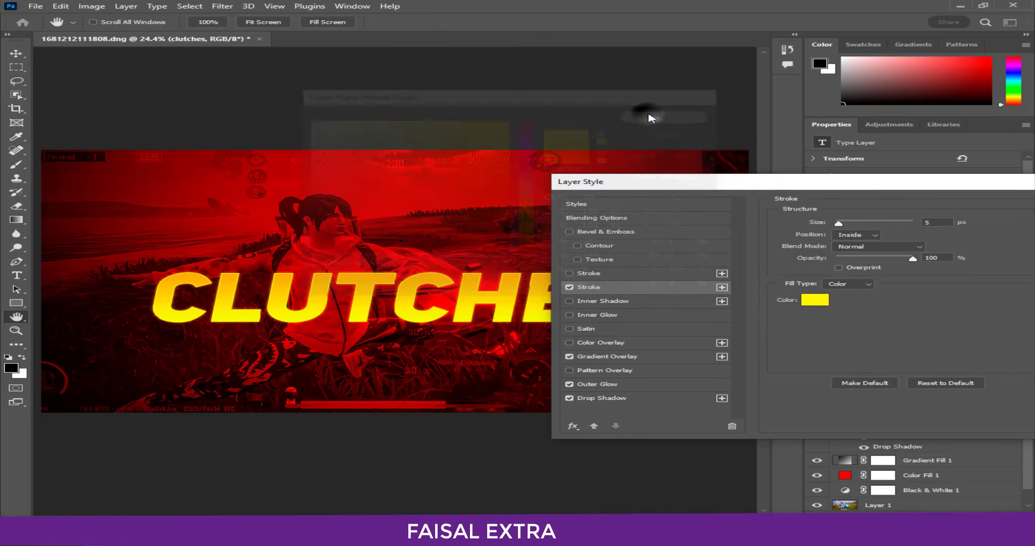
pyautogui.moveTo(665, 188); pyautogui.dragTo(619, 191)
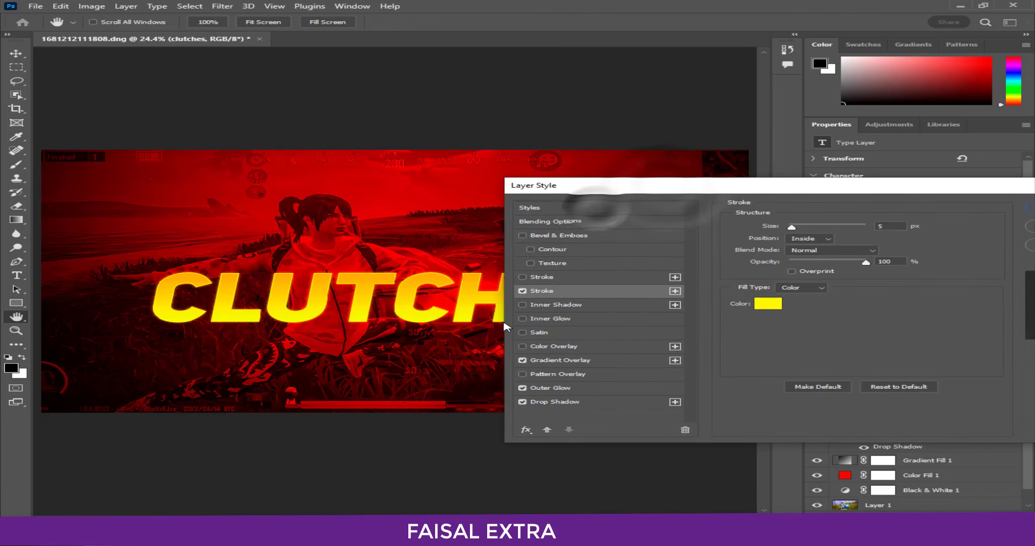
pyautogui.click(529, 207)
pyautogui.moveTo(733, 193); pyautogui.dragTo(399, 217)
pyautogui.click(734, 231)
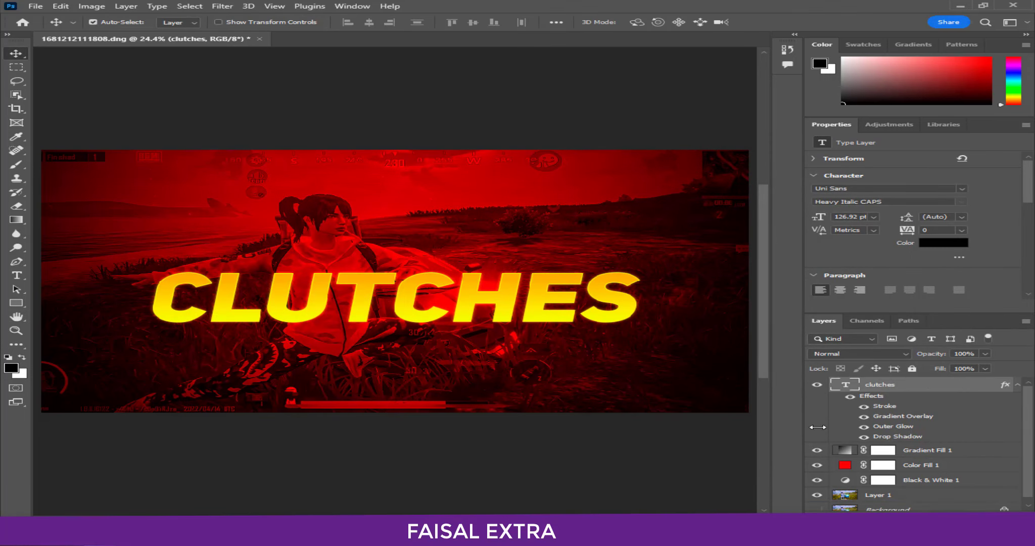
# Group layers clutches through Layer 1 as Group 1, duplicate it and merge the copy.
pyautogui.scroll(-1, 1004, 470)
pyautogui.keyDown('shift'); pyautogui.click(891, 490); pyautogui.keyUp('shift')
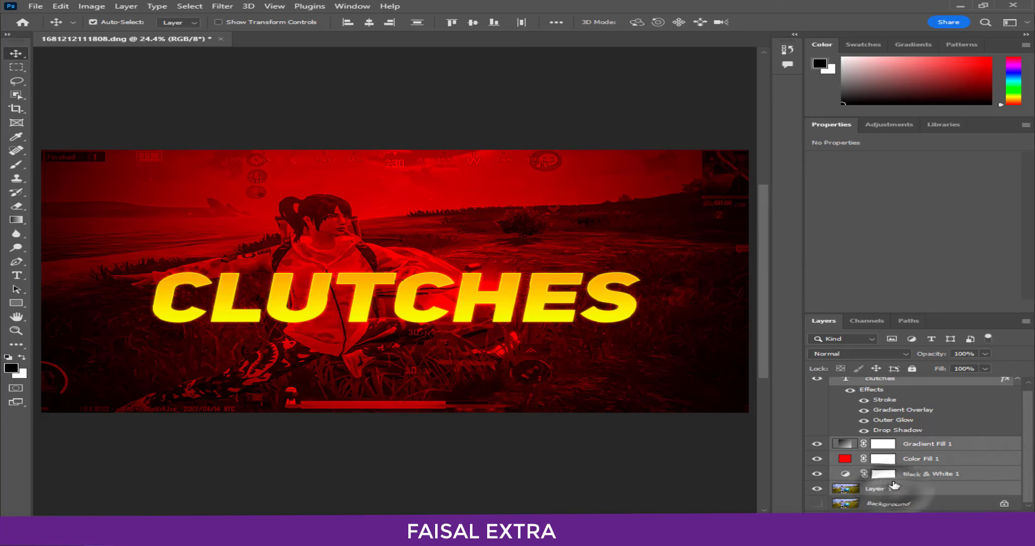
pyautogui.hotkey('ctrl', 'g')
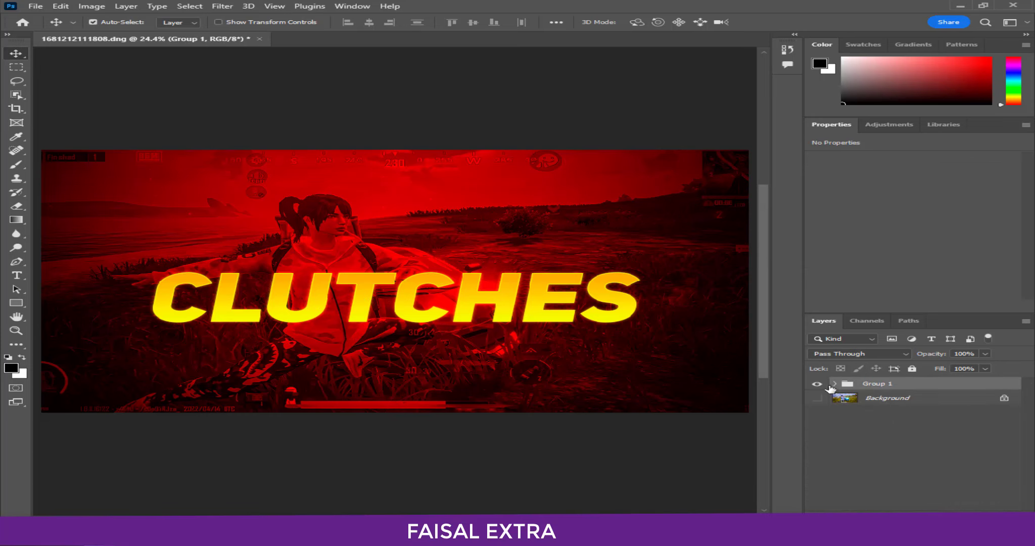
pyautogui.hotkey('ctrl', 'j')
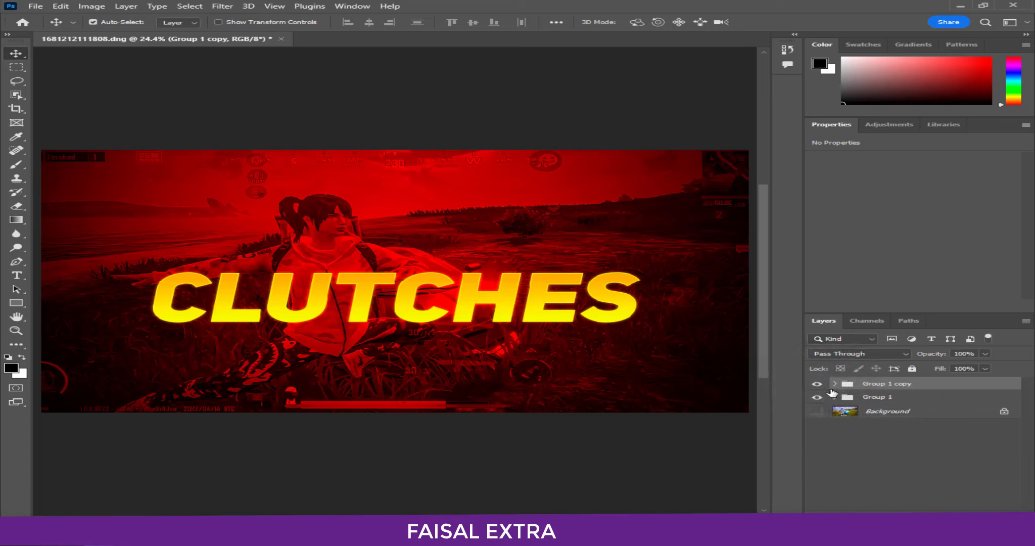
pyautogui.click(217, 6)
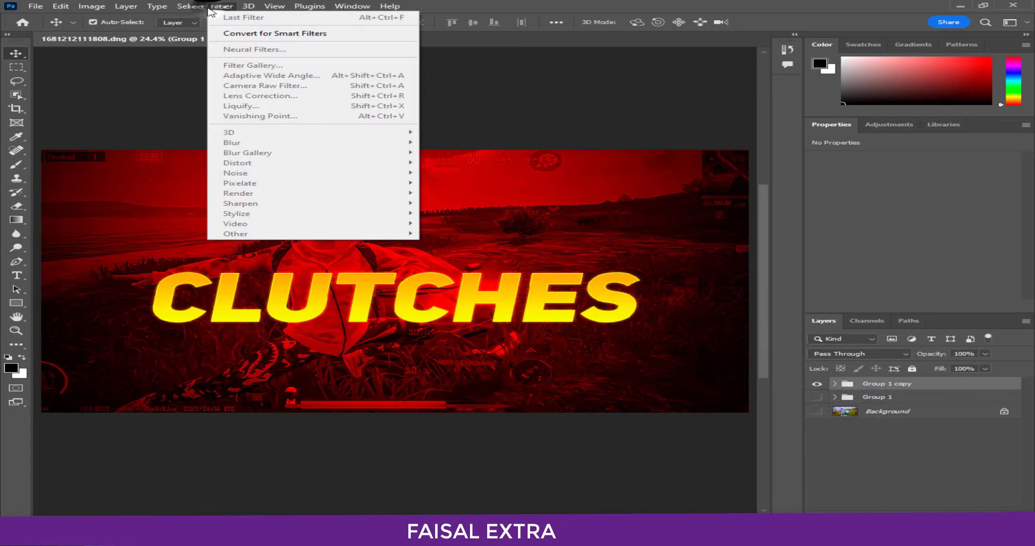
pyautogui.click(267, 268)
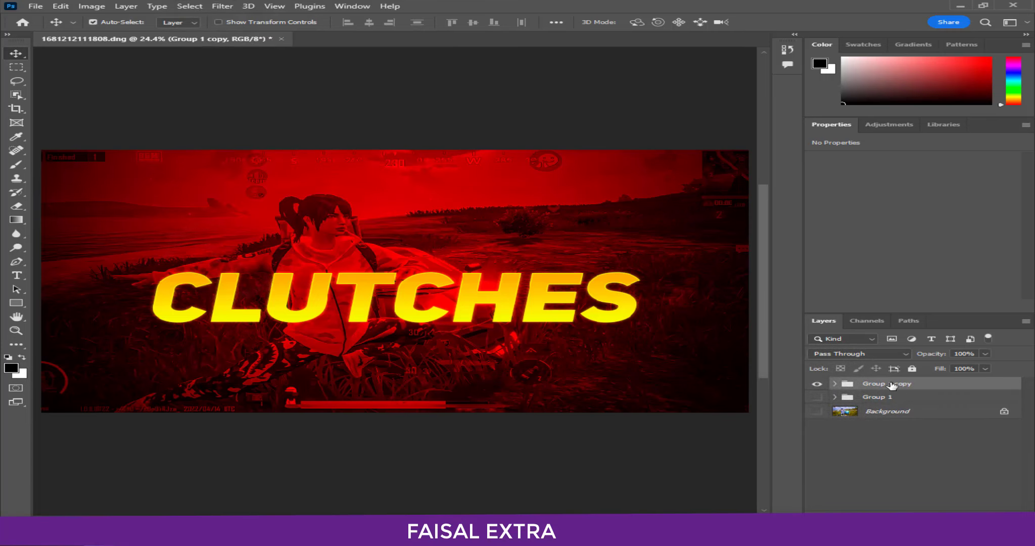
pyautogui.hotkey('ctrl', 'e')
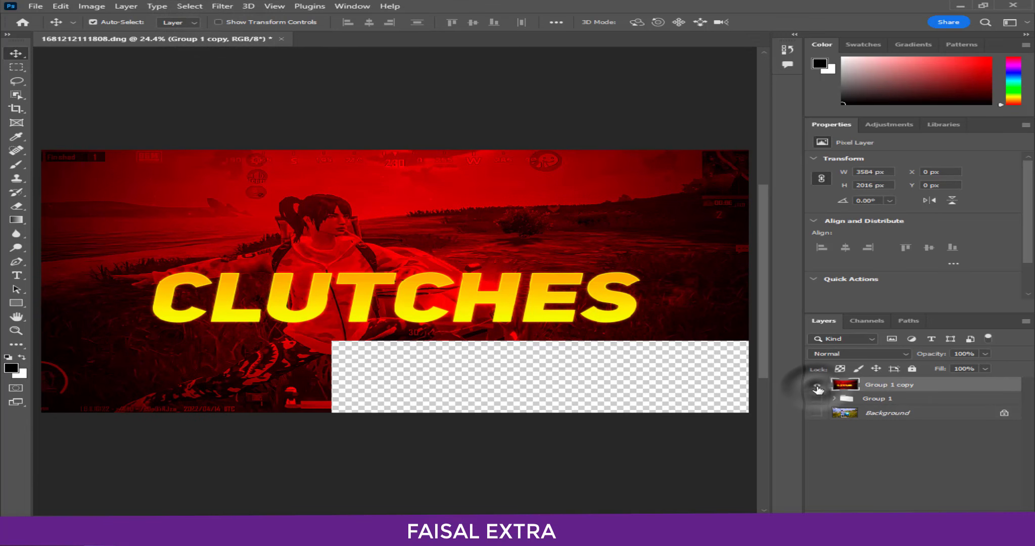
# Apply a 10-pixel Gaussian Blur to the merged copy and drag in the pngwing.com fire image.
pyautogui.click(222, 6)
pyautogui.moveTo(232, 143)
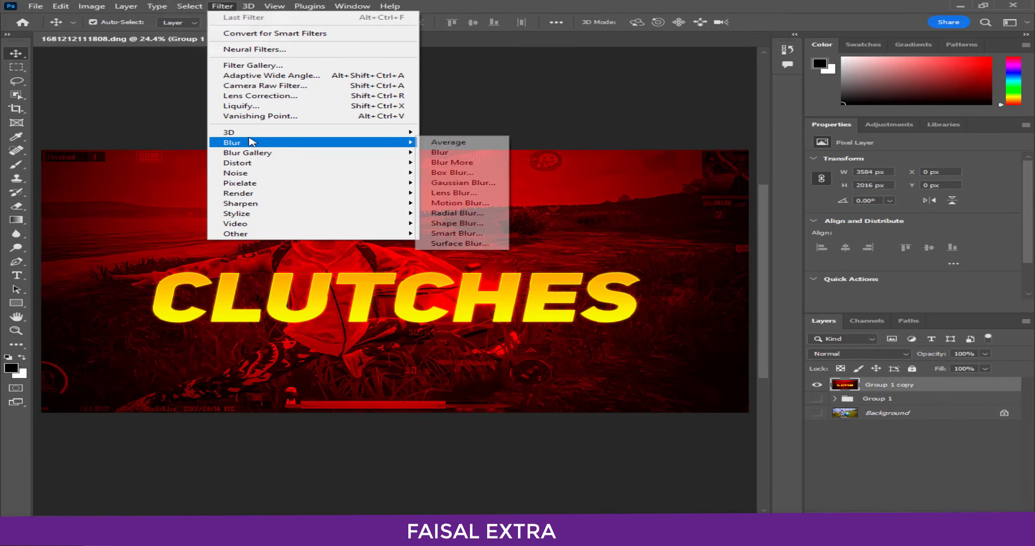
pyautogui.click(472, 185)
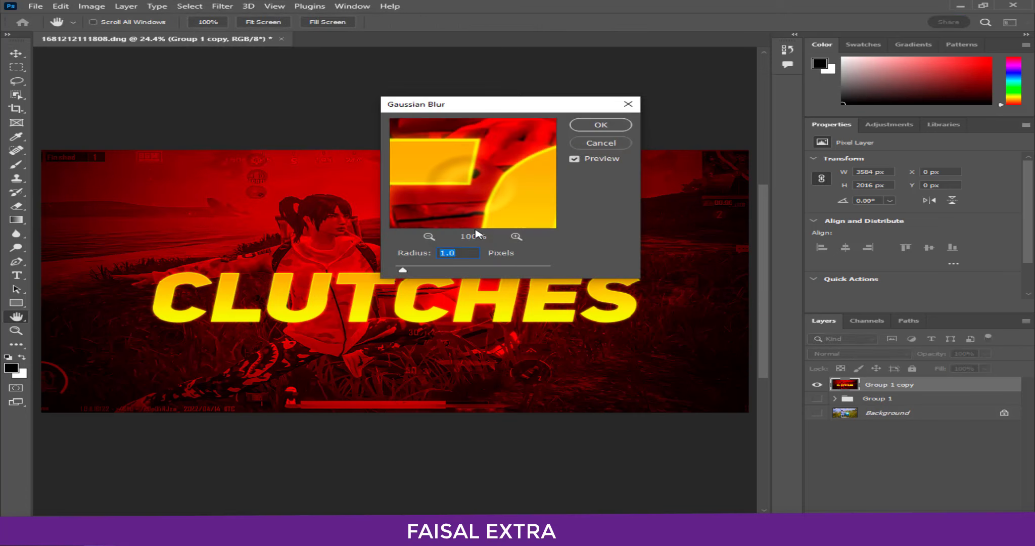
pyautogui.write('10')
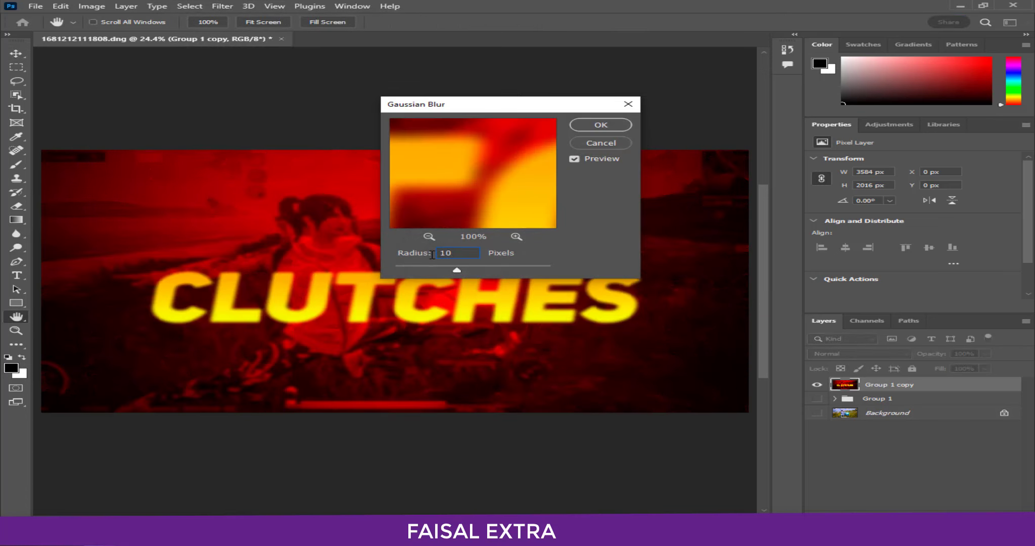
pyautogui.click(600, 125)
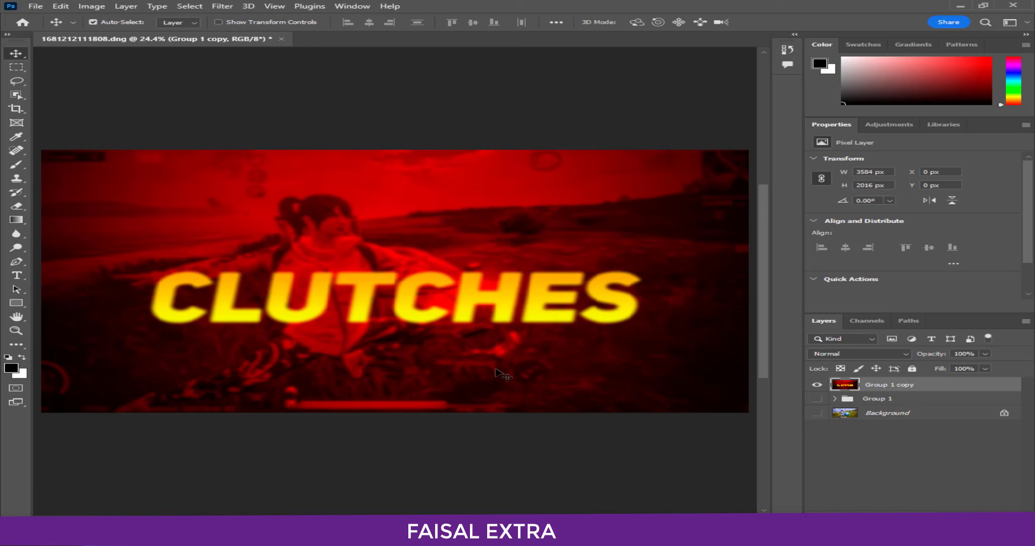
pyautogui.click(960, 6)
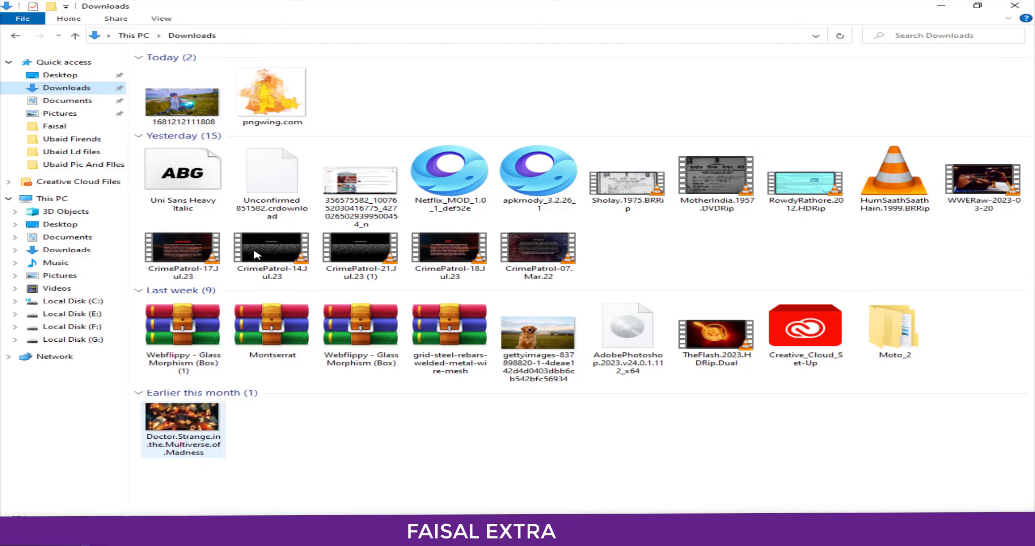
pyautogui.moveTo(272, 96)
pyautogui.mouseDown()
pyautogui.moveTo(142, 500)
pyautogui.moveTo(351, 362)
pyautogui.moveTo(373, 364)
pyautogui.mouseUp()
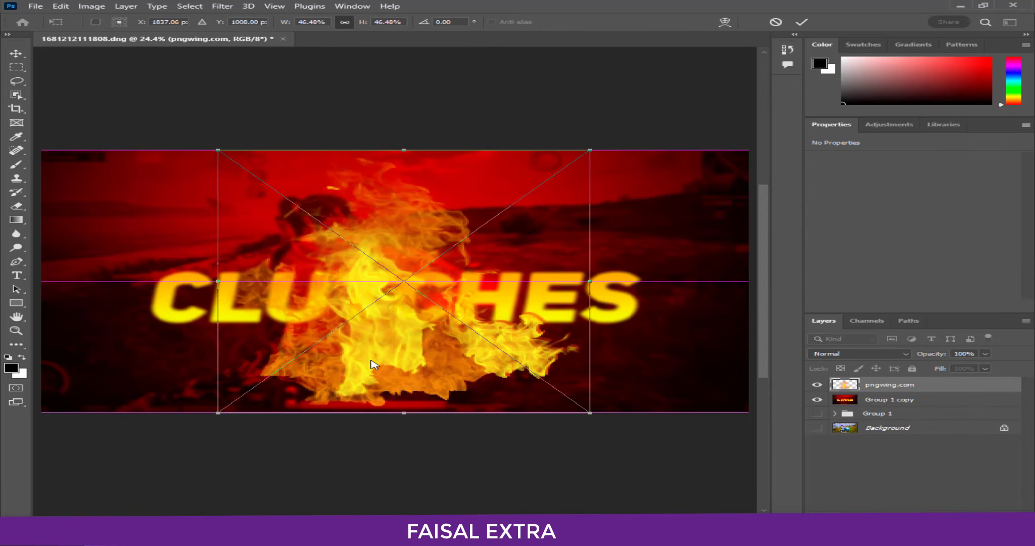
# Place the fire image slightly lower, then drop the character cutout onto the canvas.
pyautogui.press('Return')
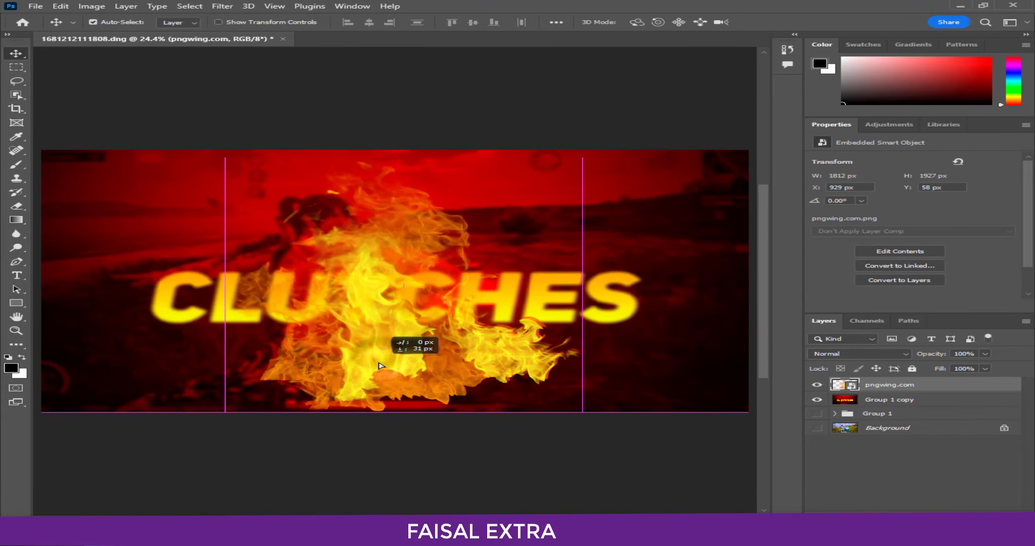
pyautogui.moveTo(387, 364); pyautogui.dragTo(387, 368)
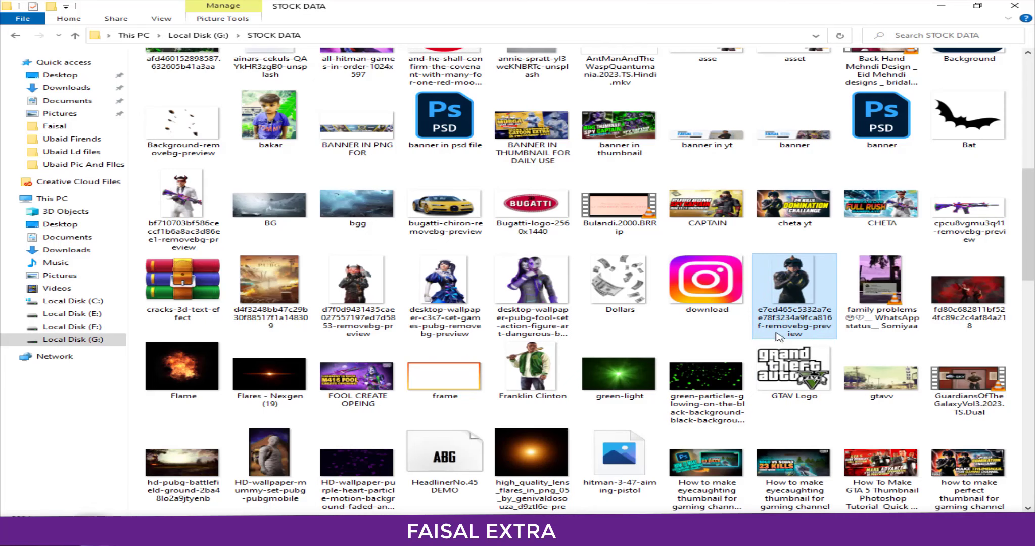
pyautogui.moveTo(788, 293); pyautogui.dragTo(318, 363)
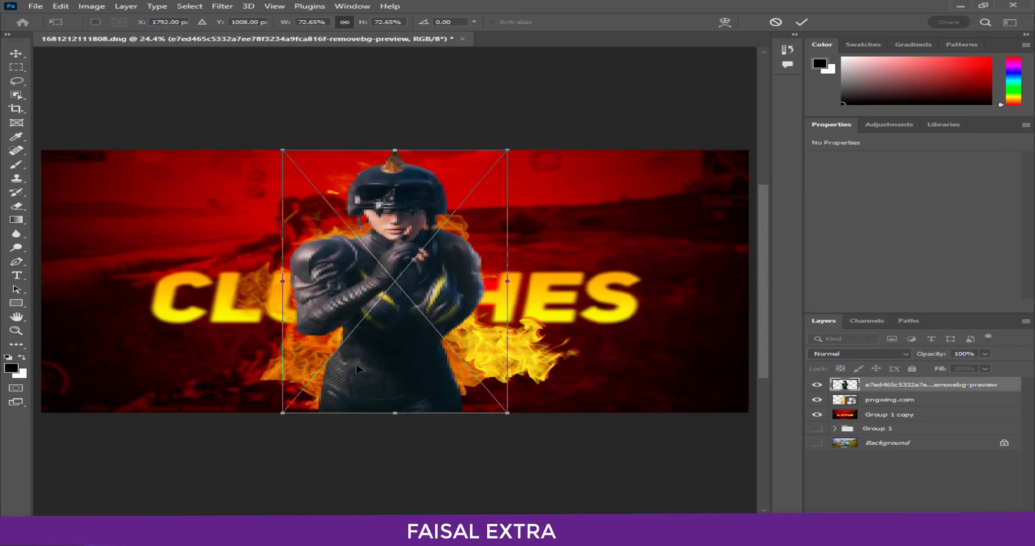
pyautogui.press('Return')
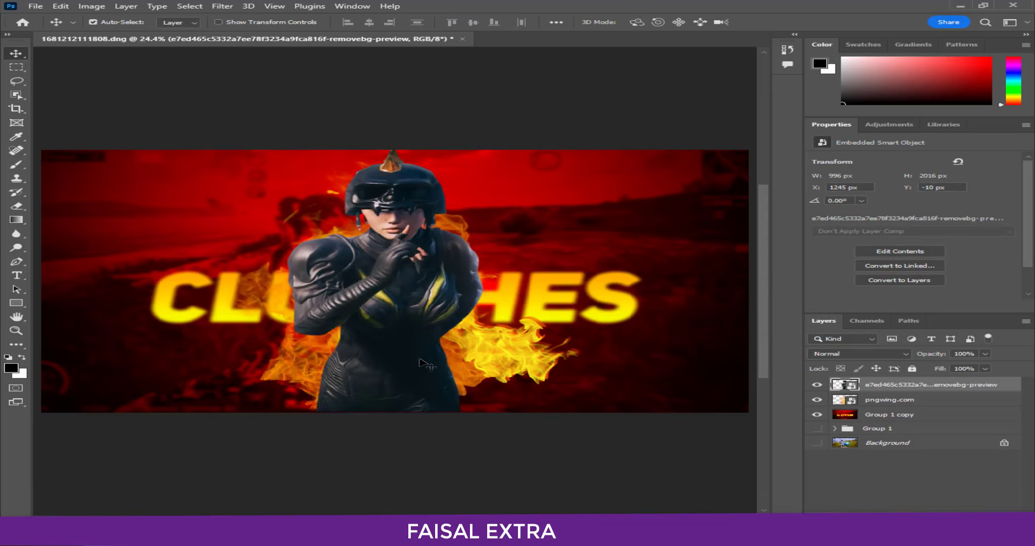
# Enlarge the pngwing flame layer and move it down around the character.
pyautogui.click(889, 399)
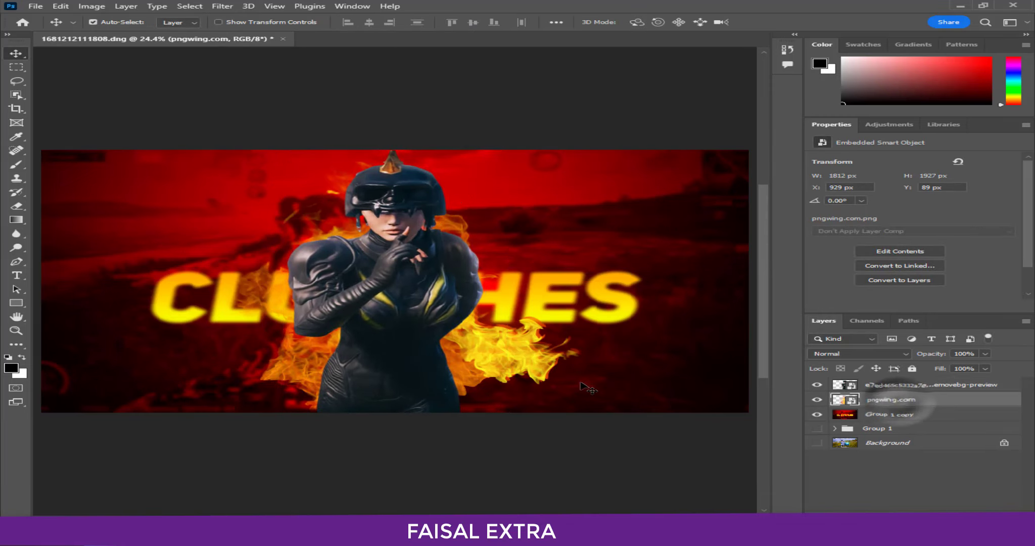
pyautogui.hotkey('ctrl', 't')
pyautogui.moveTo(600, 151); pyautogui.dragTo(645, 88)
pyautogui.moveTo(504, 302); pyautogui.dragTo(479, 343)
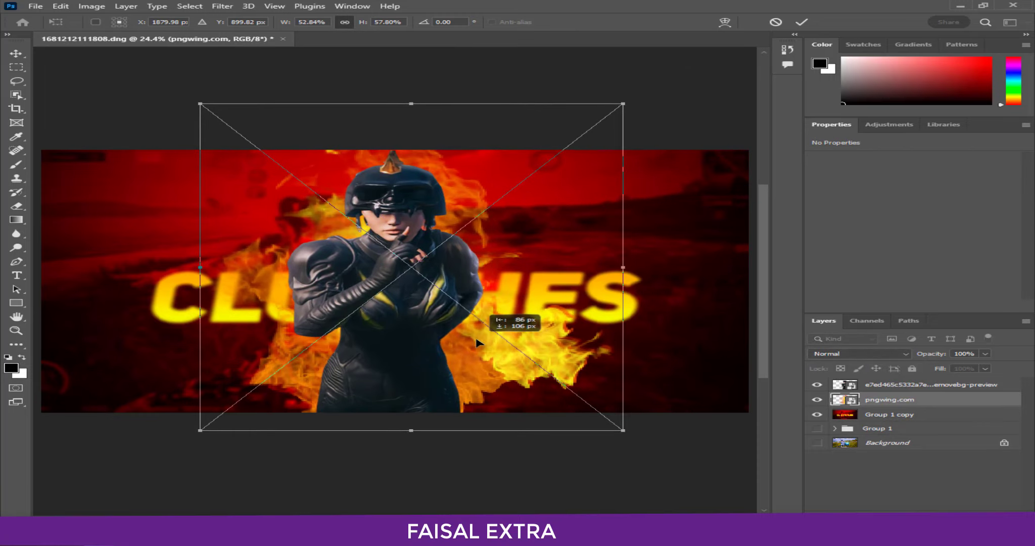
pyautogui.press('Return')
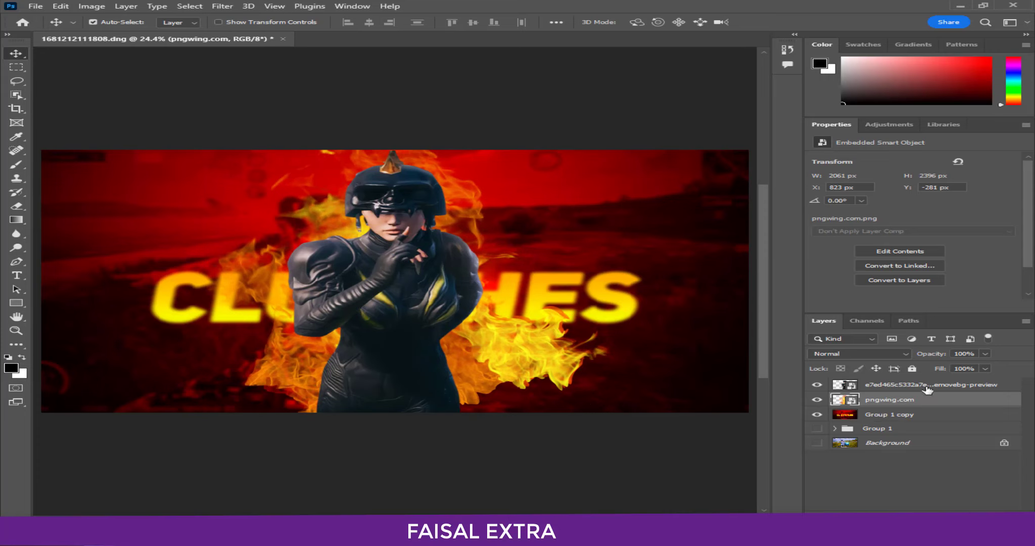
# Select the character layer and zoom in to inspect her lower body.
pyautogui.click(927, 384)
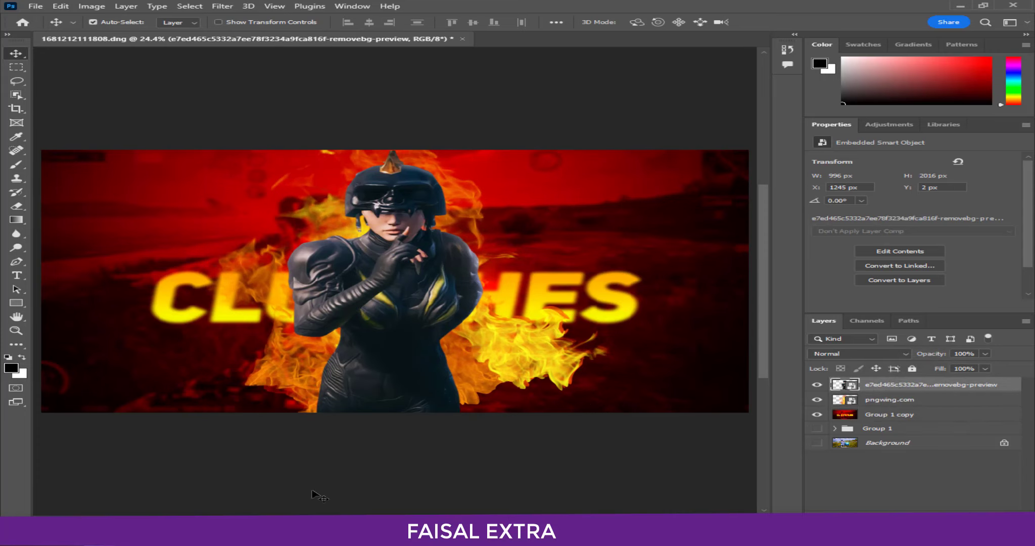
pyautogui.press('z')
pyautogui.click(328, 410)
pyautogui.click(315, 410)
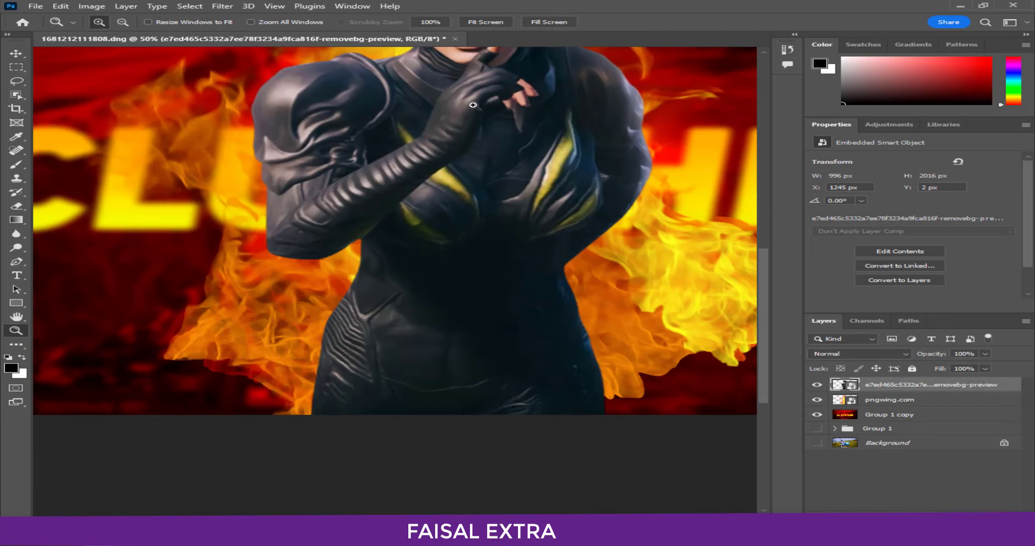
pyautogui.click(475, 23)
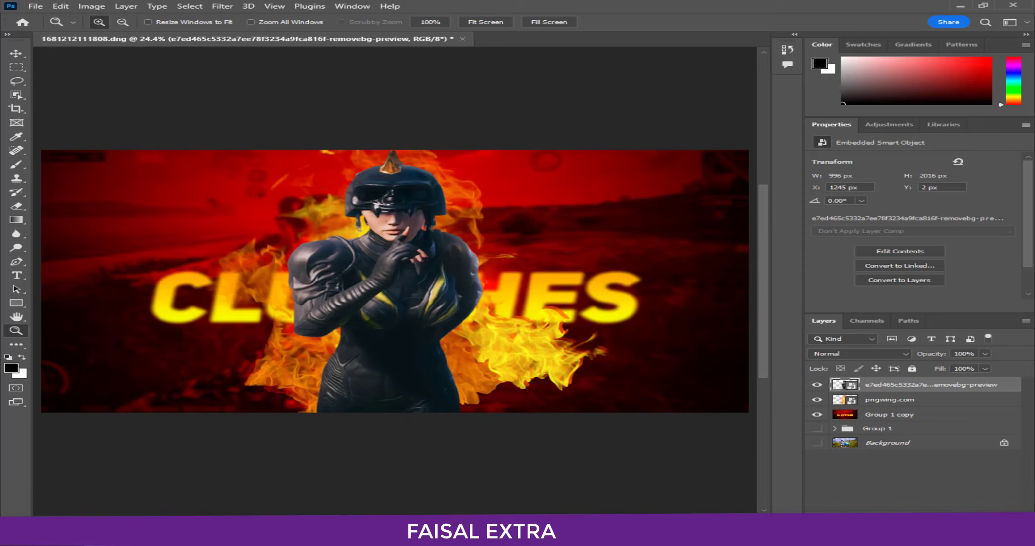
# Duplicate the character layer and give the copy a bright yellow Color Overlay.
pyautogui.hotkey('ctrl', 'j')
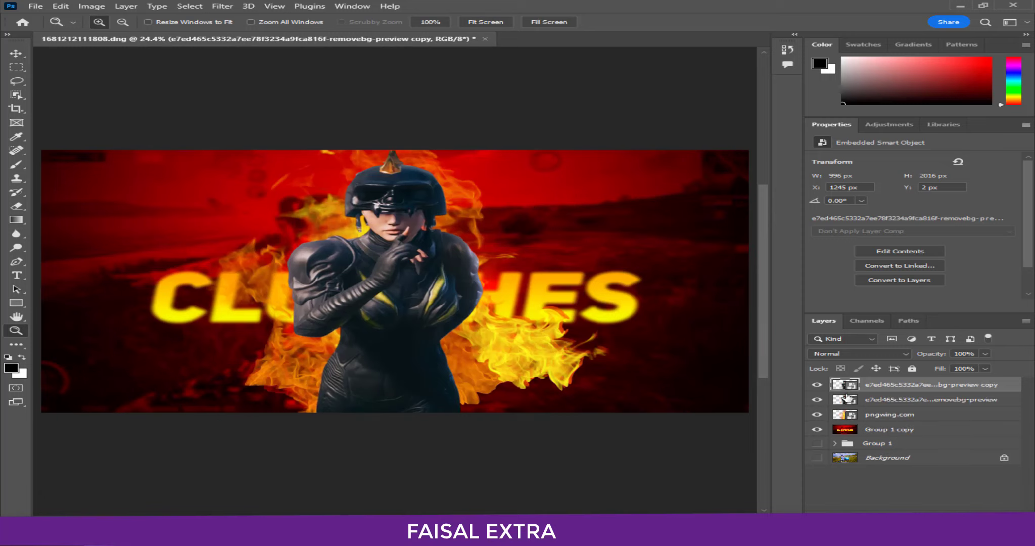
pyautogui.rightClick(897, 387)
pyautogui.click(721, 59)
pyautogui.moveTo(280, 204); pyautogui.dragTo(651, 231)
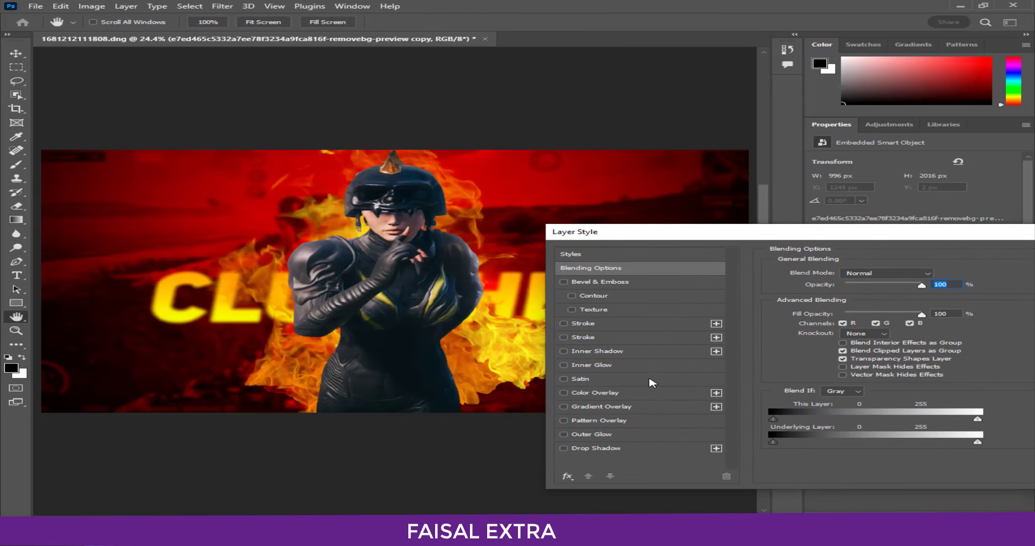
pyautogui.click(596, 393)
pyautogui.click(936, 274)
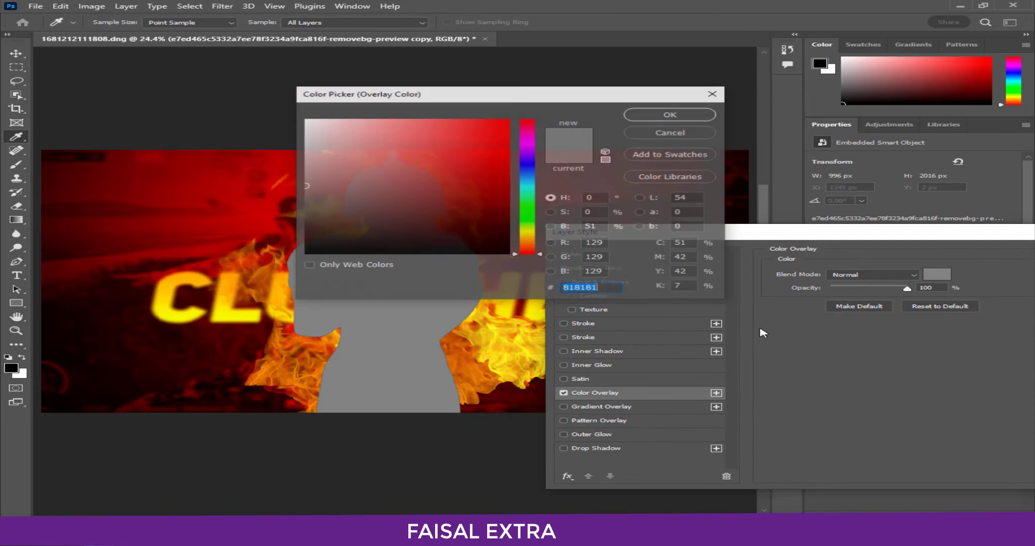
pyautogui.moveTo(530, 254); pyautogui.dragTo(529, 237)
pyautogui.click(490, 149)
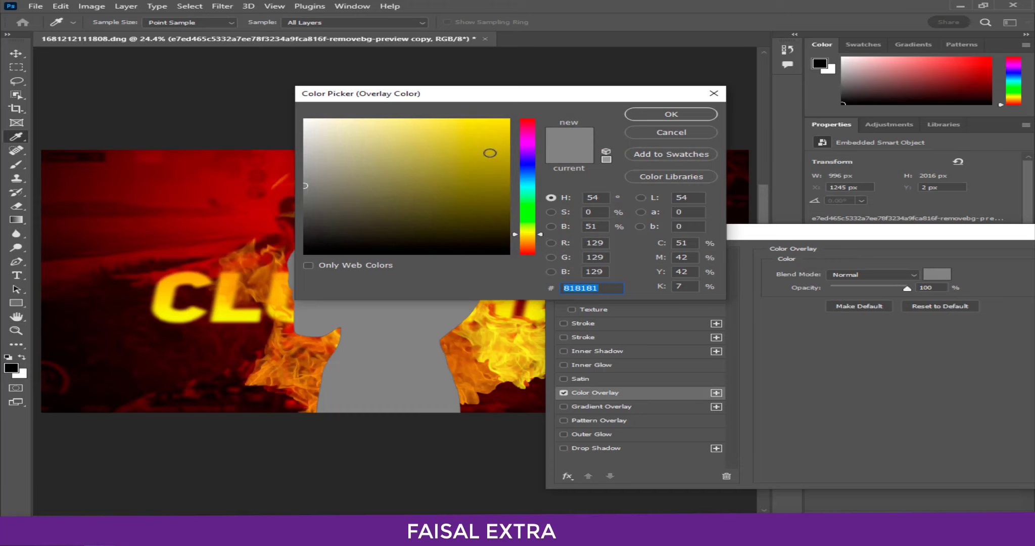
pyautogui.click(669, 115)
# Add an Outer Glow with opacity 100 and size 100, then apply the styles.
pyautogui.moveTo(752, 238); pyautogui.dragTo(689, 234)
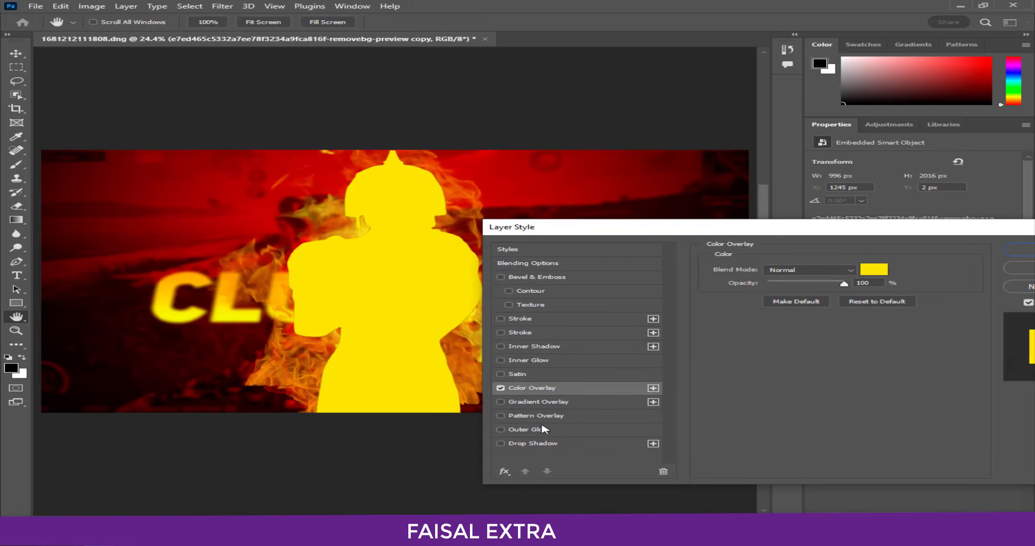
pyautogui.click(521, 431)
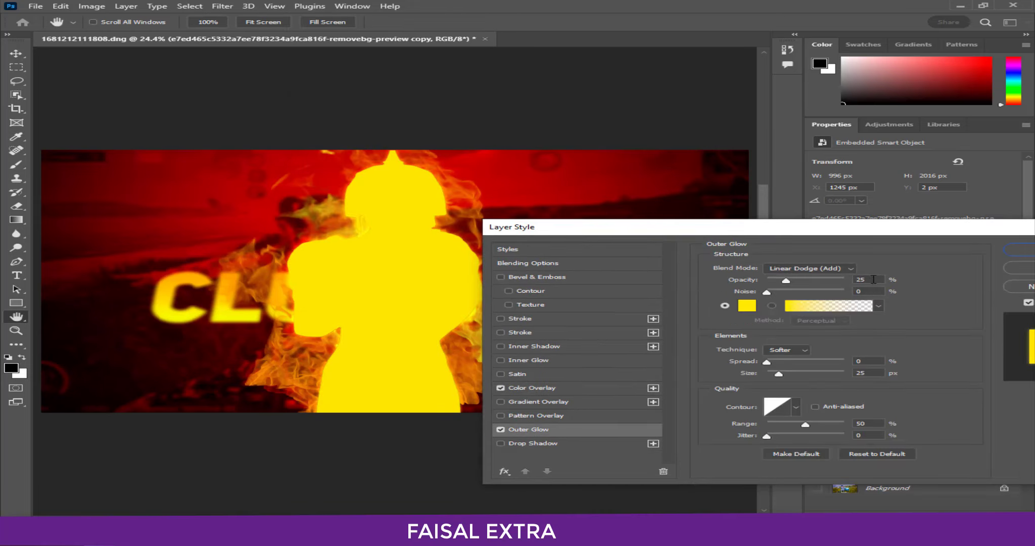
pyautogui.write('100')
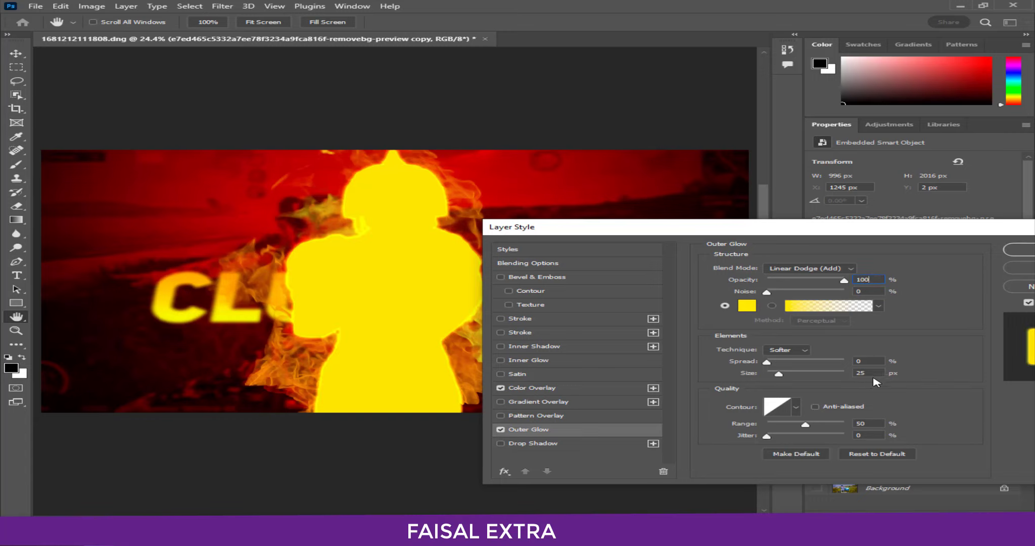
pyautogui.write('100')
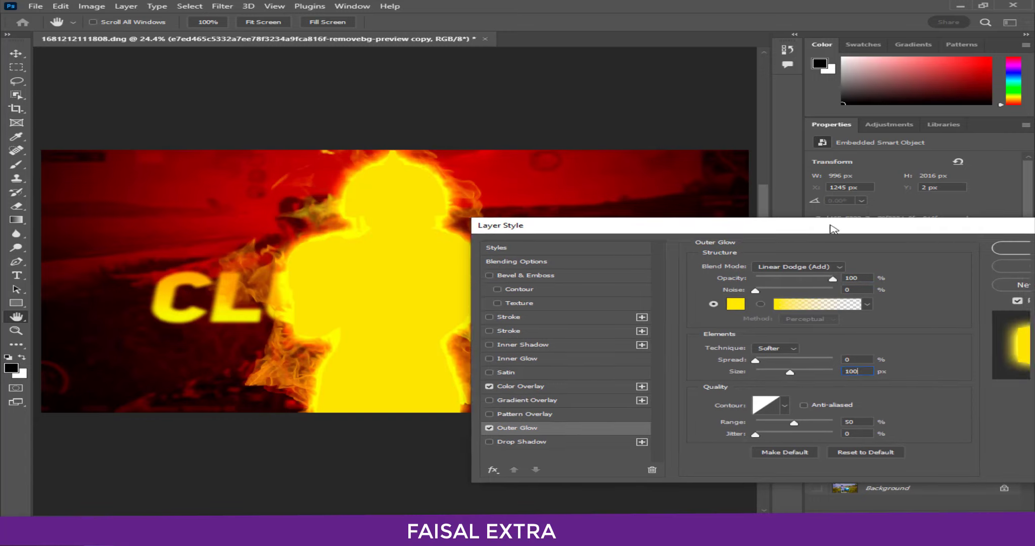
pyautogui.moveTo(1016, 227); pyautogui.dragTo(956, 225)
pyautogui.click(958, 249)
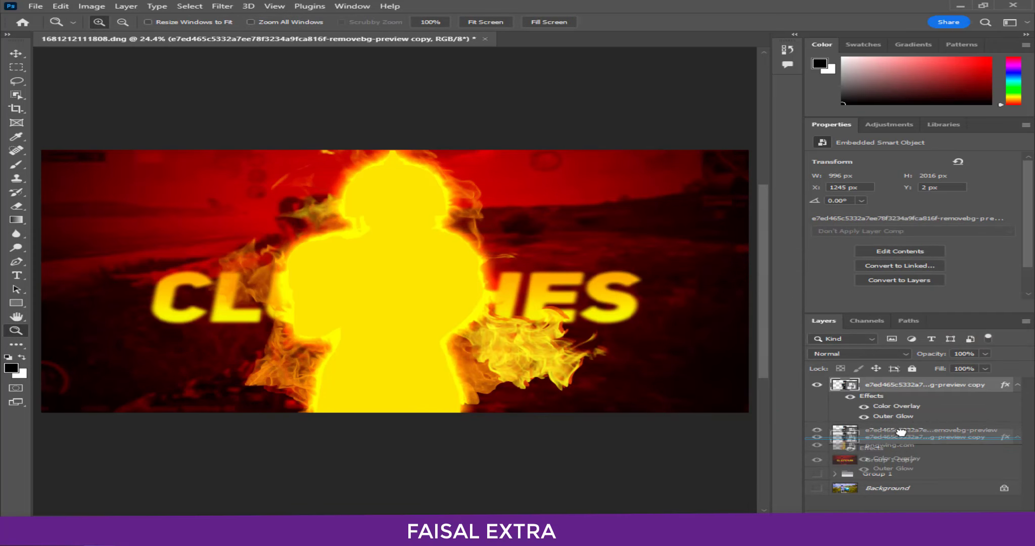
# Move the original character above the yellow copy and inspect the glow edge.
pyautogui.moveTo(900, 424); pyautogui.dragTo(903, 433)
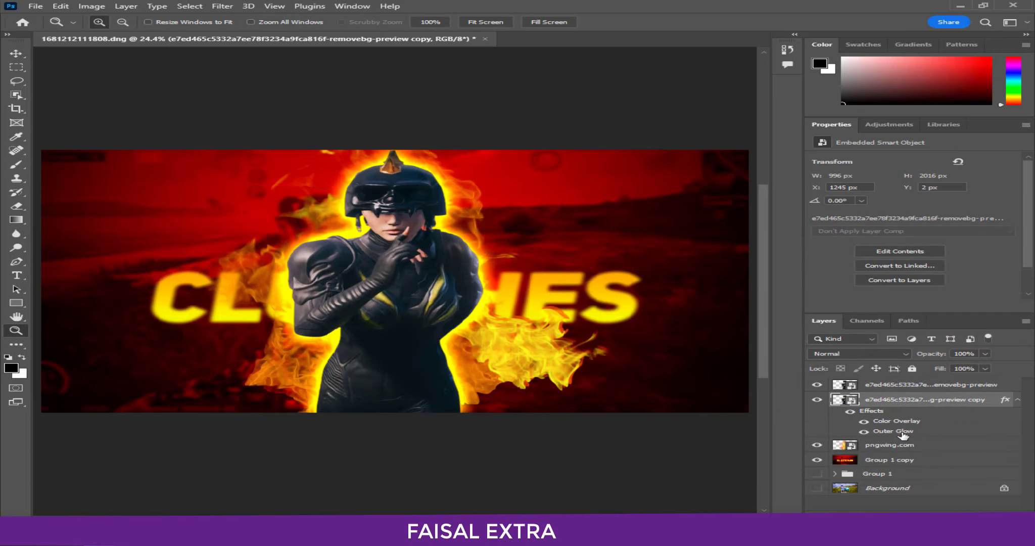
pyautogui.click(360, 188)
pyautogui.click(320, 282)
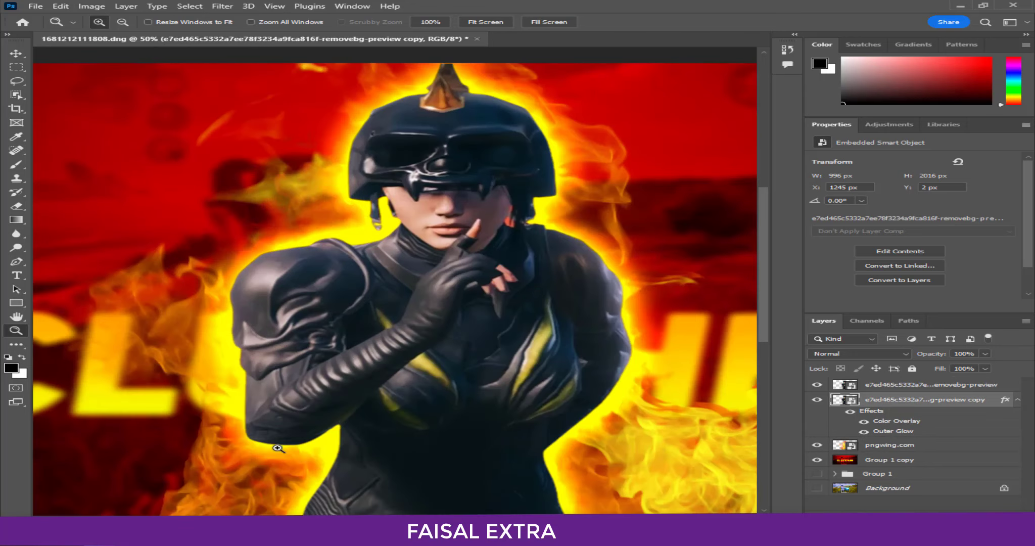
pyautogui.click(475, 23)
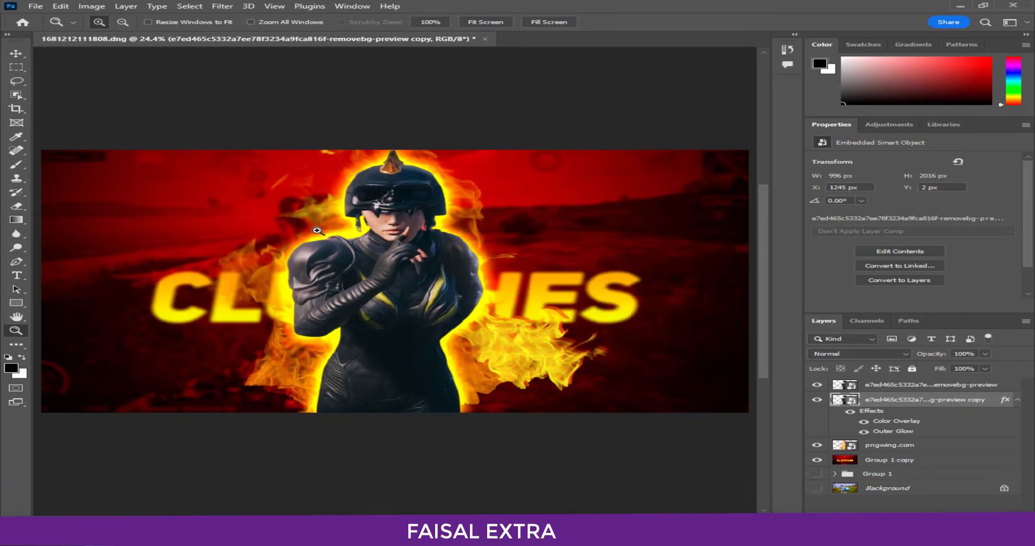
pyautogui.click(323, 259)
pyautogui.click(322, 260)
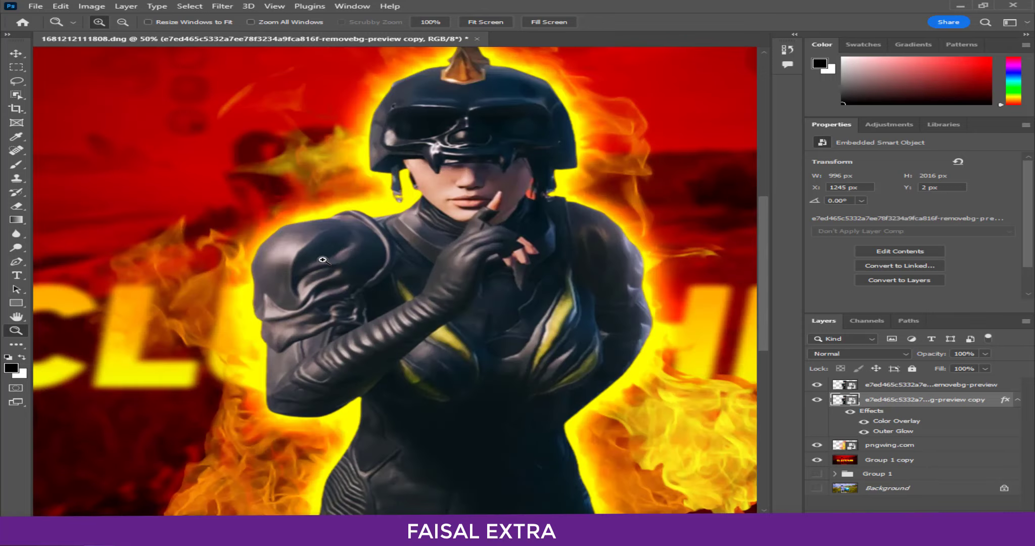
pyautogui.click(479, 22)
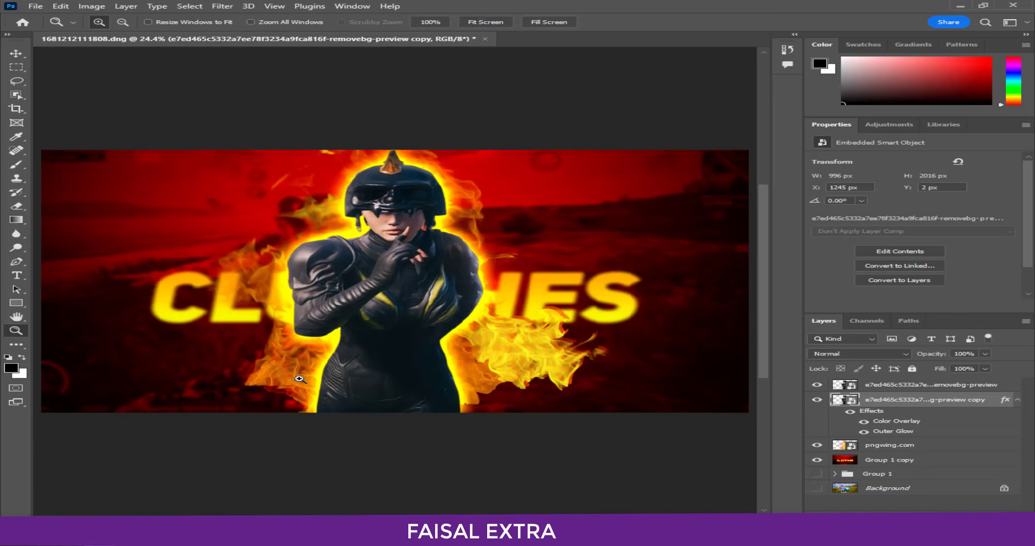
pyautogui.click(816, 385)
pyautogui.click(817, 399)
# Blend the glowing copy with Linear Dodge (Add) at 75% opacity.
pyautogui.click(858, 354)
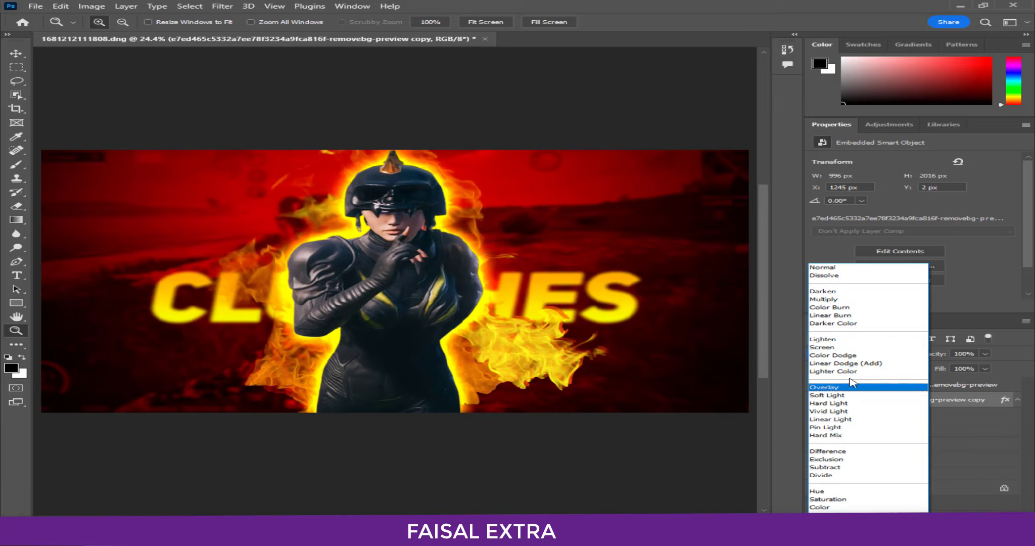
pyautogui.click(852, 363)
pyautogui.click(986, 354)
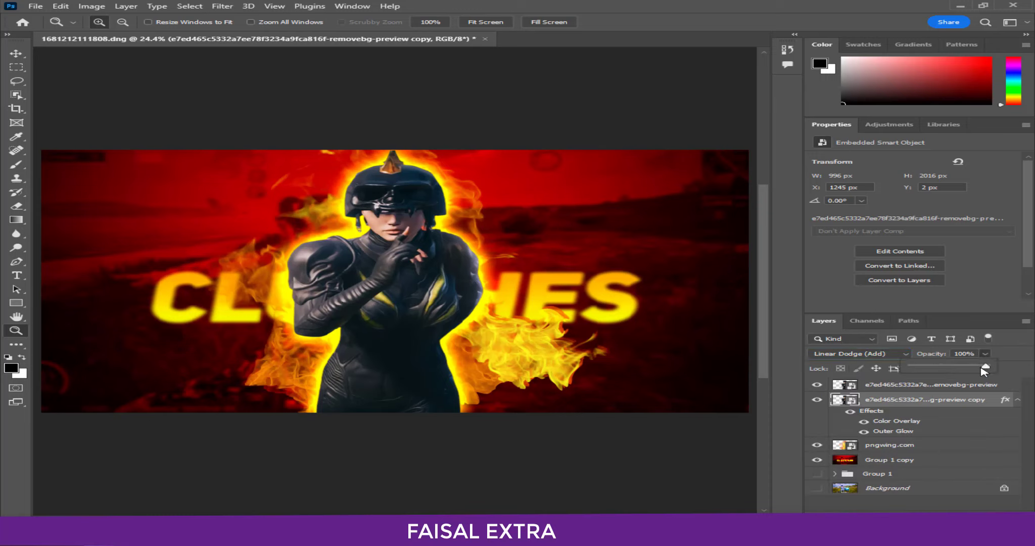
pyautogui.moveTo(989, 365); pyautogui.dragTo(974, 367)
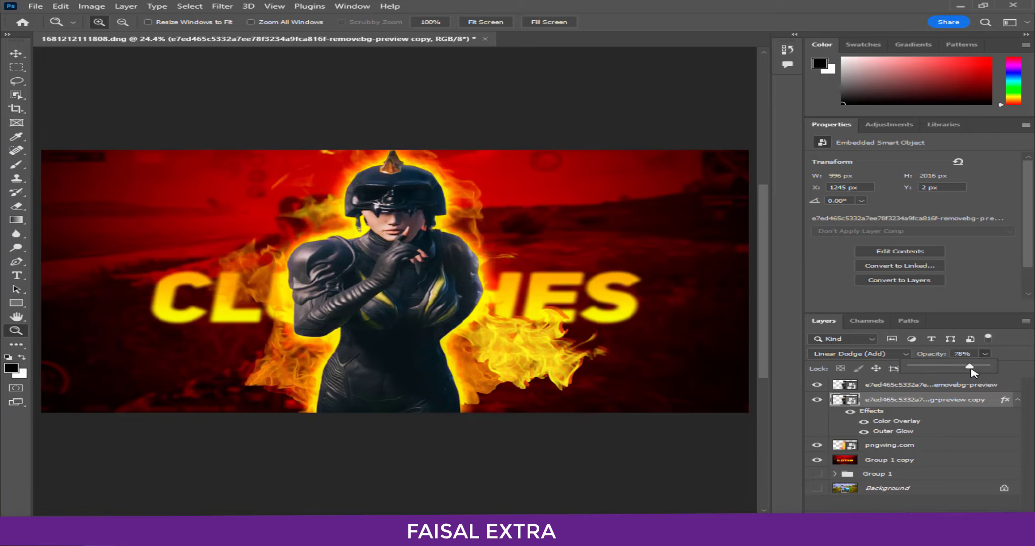
pyautogui.moveTo(971, 368); pyautogui.dragTo(975, 368)
pyautogui.click(965, 356)
pyautogui.write('7')
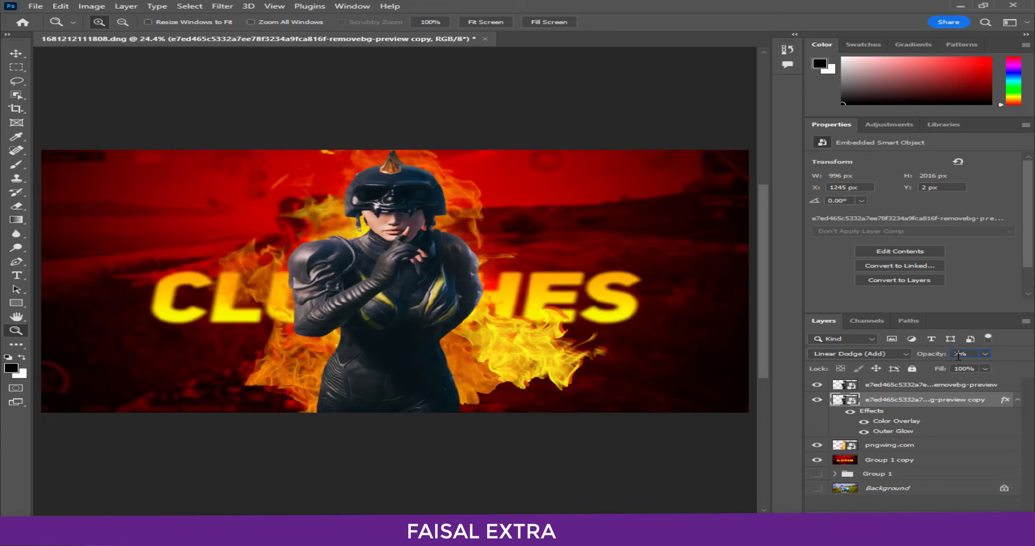
pyautogui.write('5')
pyautogui.press('Return')
# Deselect all layers and fit the whole thumbnail back on screen.
pyautogui.click(706, 457)
pyautogui.click(818, 501)
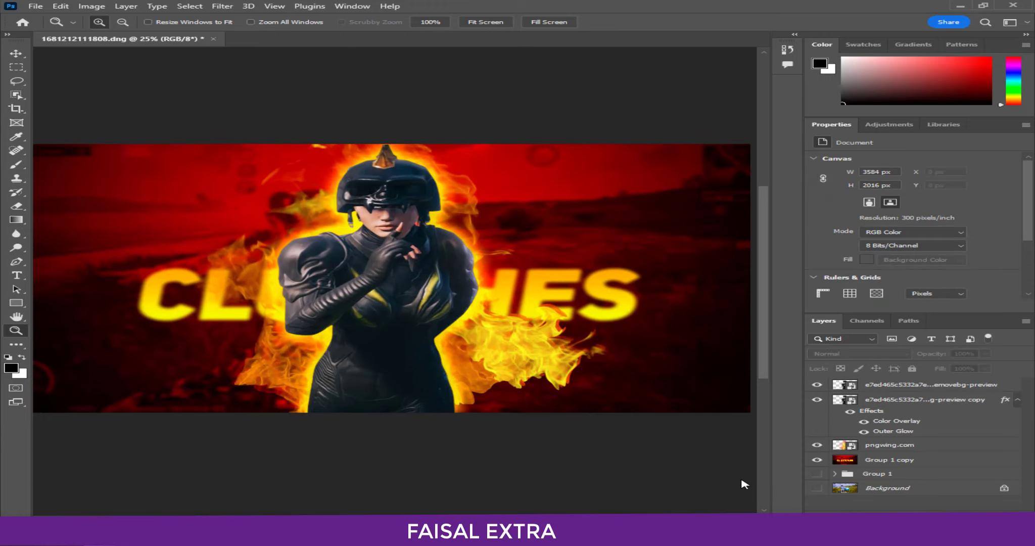
pyautogui.click(475, 23)
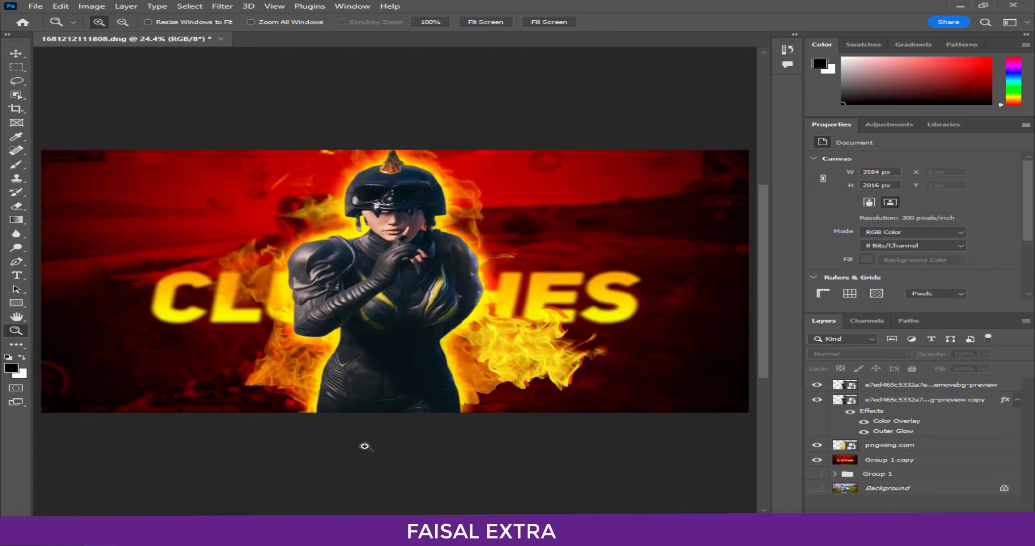
pyautogui.click(16, 275)
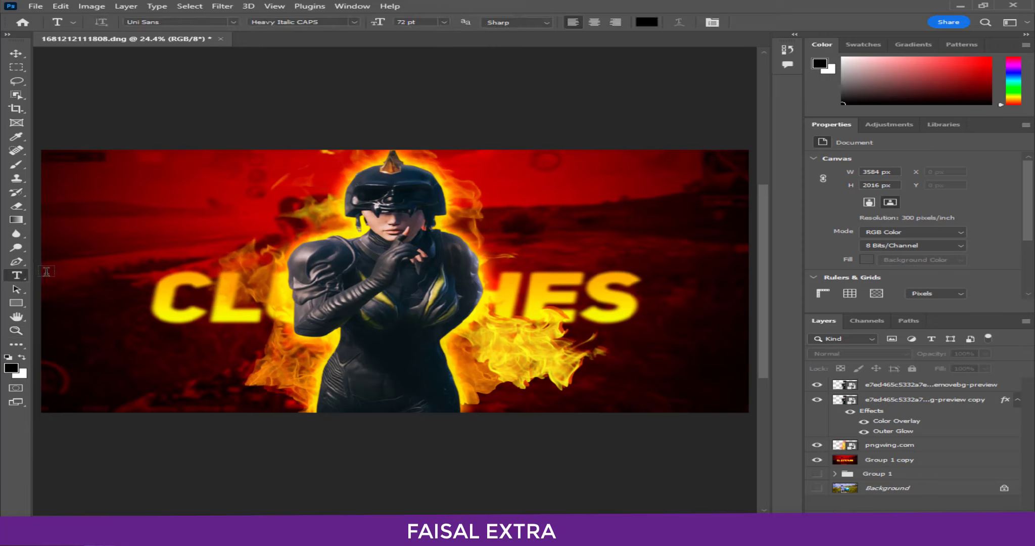
# Type the word CLUTCHES over the character.
pyautogui.click(228, 313)
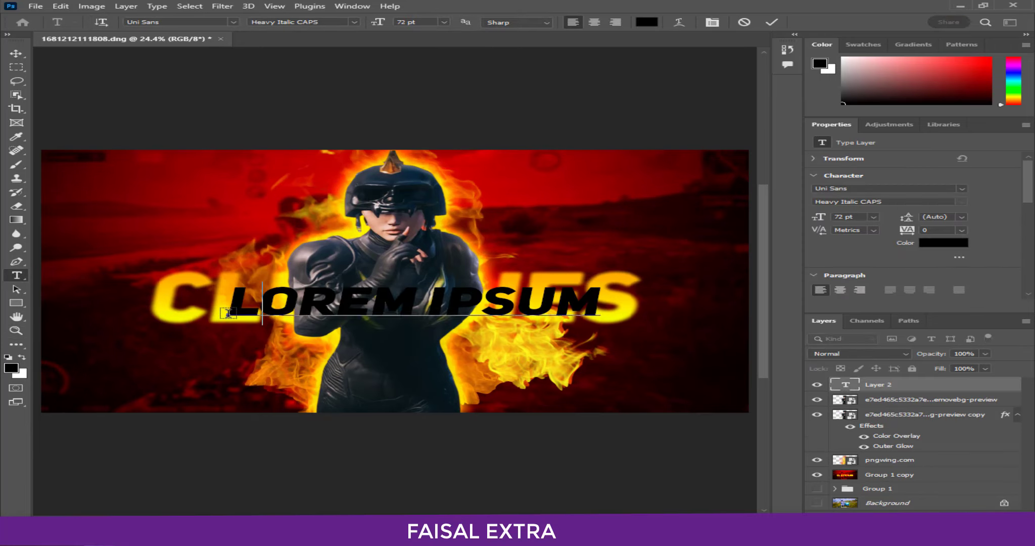
pyautogui.write('CLUTCHES')
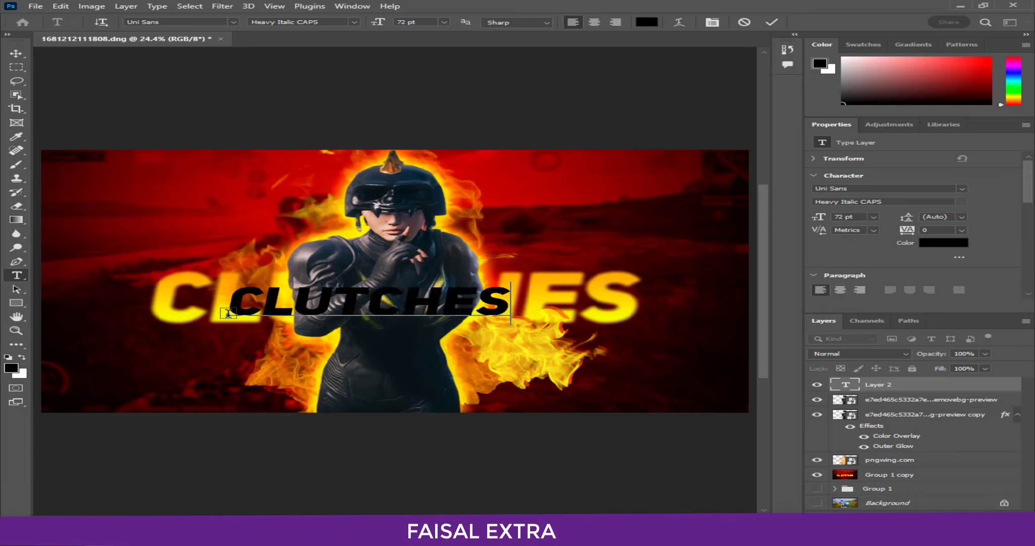
pyautogui.click(16, 53)
# Enlarge the CLUTCHES text to about 103.89 pt and move it lower over the character.
pyautogui.hotkey('ctrl', 't')
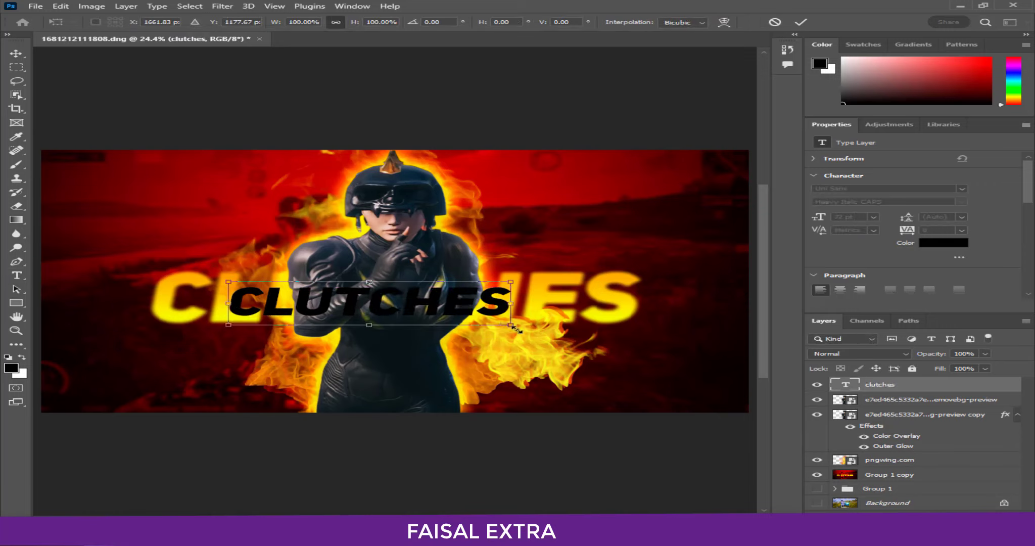
pyautogui.moveTo(507, 327); pyautogui.dragTo(630, 351)
pyautogui.moveTo(544, 316); pyautogui.dragTo(521, 343)
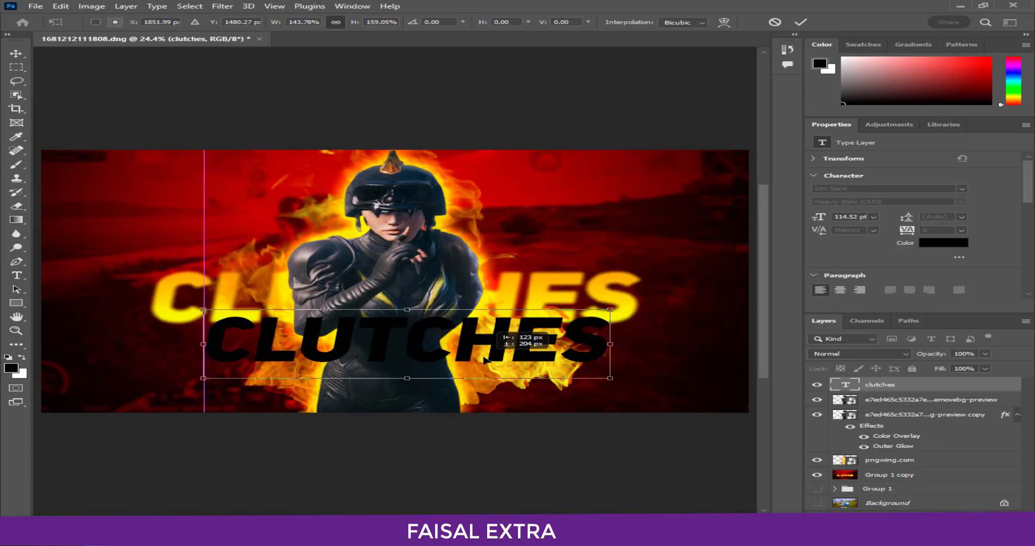
pyautogui.moveTo(607, 377); pyautogui.dragTo(617, 373)
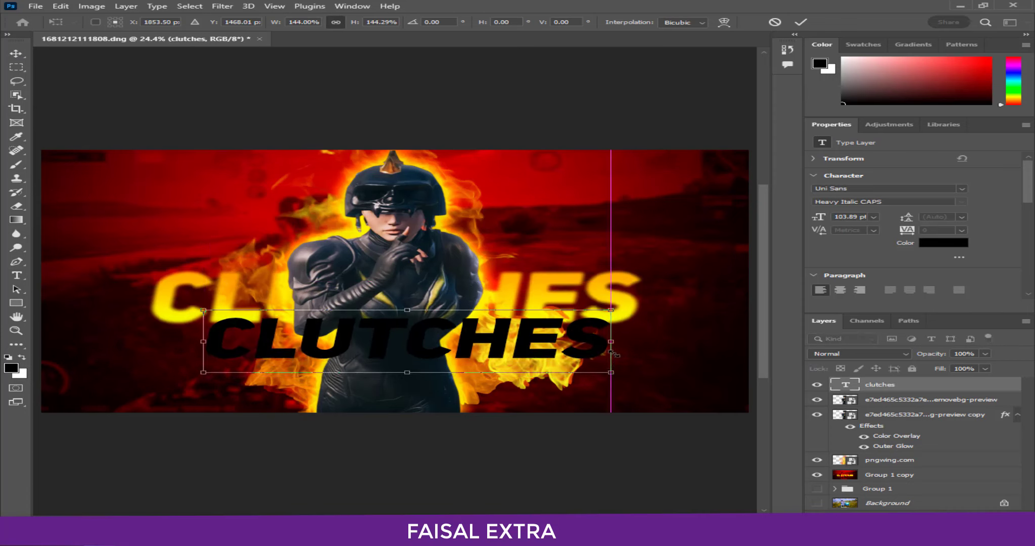
pyautogui.moveTo(500, 354); pyautogui.dragTo(506, 360)
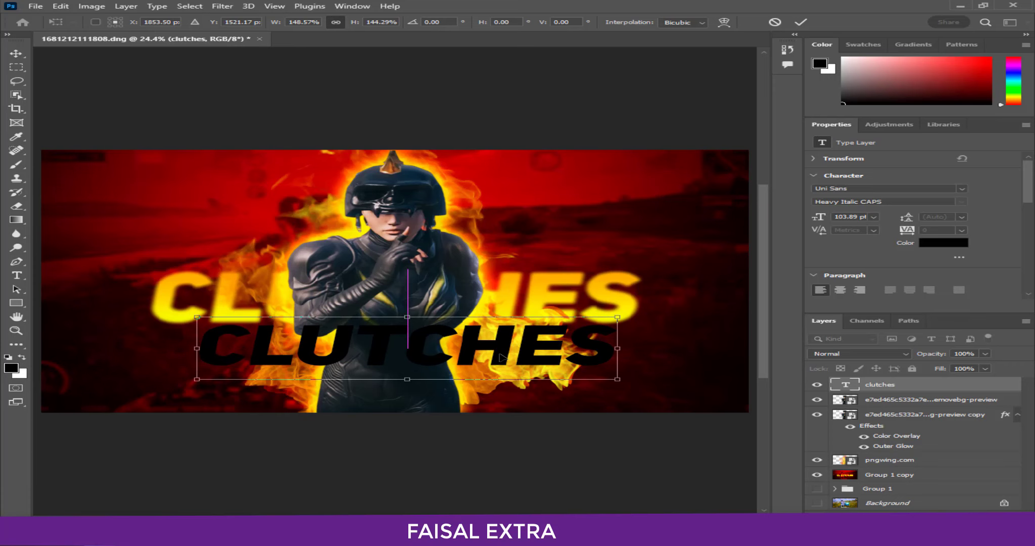
pyautogui.press('Return')
pyautogui.rightClick(898, 389)
# Give CLUTCHES a Drop Shadow, yellow Gradient Overlay and Inner Bevel, with Outer Glow off.
pyautogui.click(738, 37)
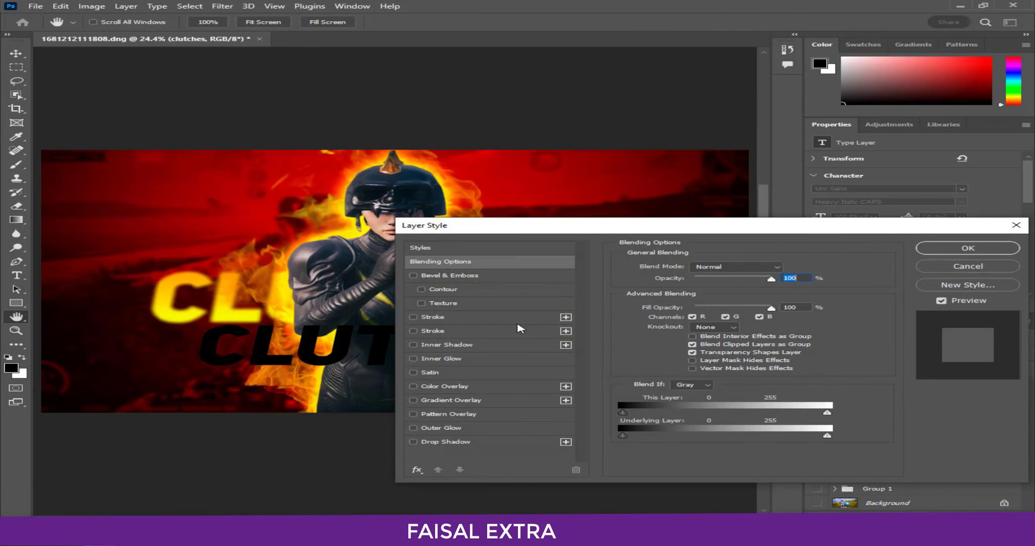
pyautogui.click(444, 441)
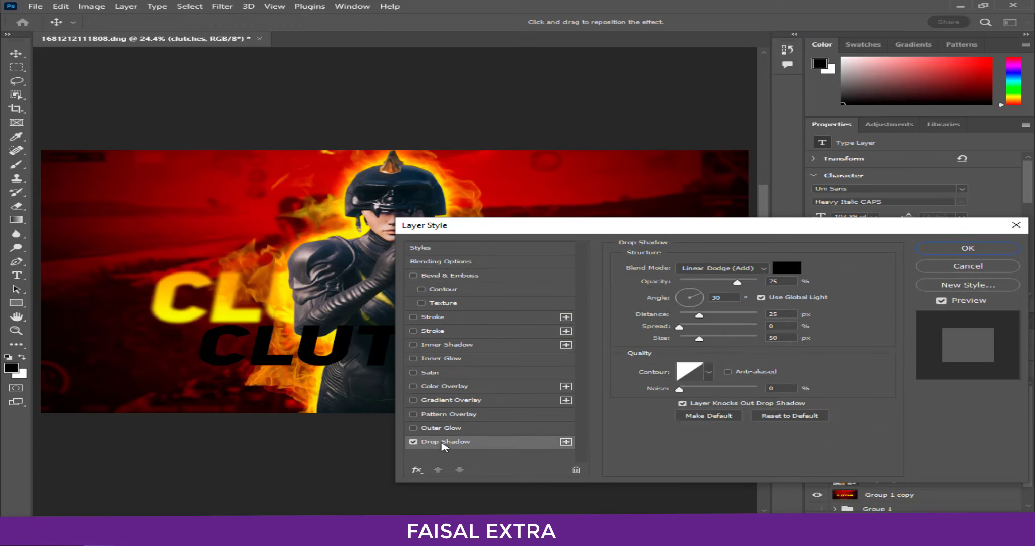
pyautogui.click(444, 428)
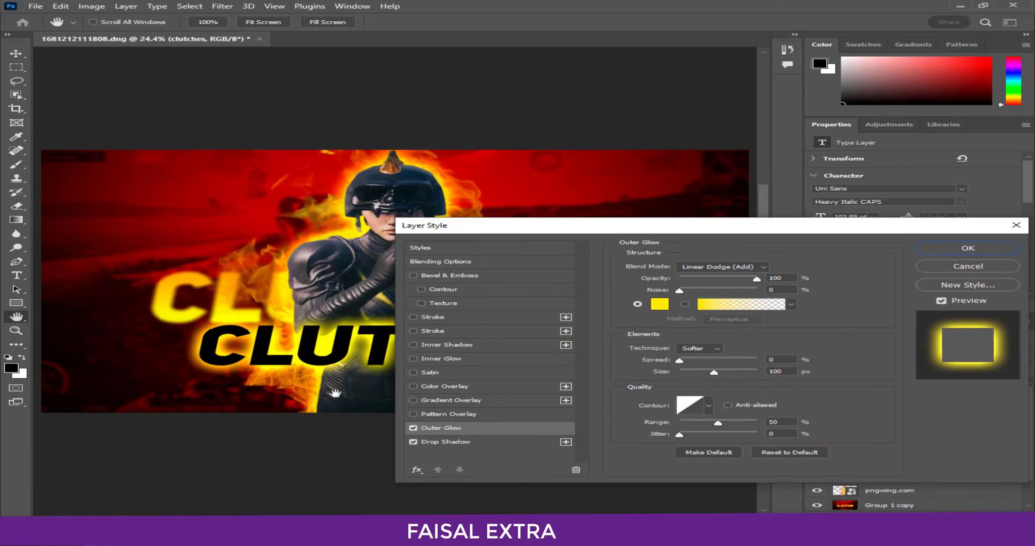
pyautogui.click(444, 387)
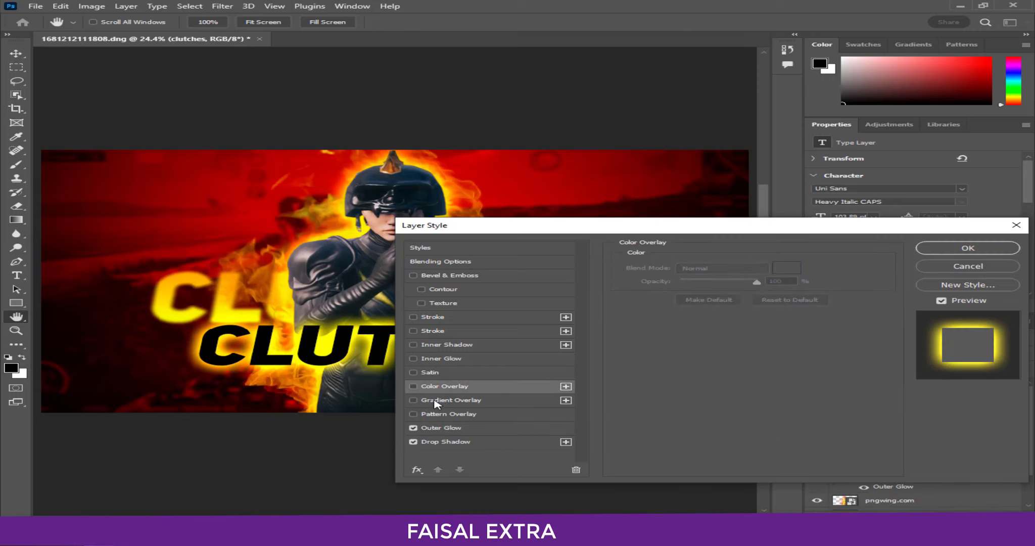
pyautogui.click(435, 400)
pyautogui.moveTo(748, 231)
pyautogui.mouseDown()
pyautogui.moveTo(508, 480)
pyautogui.moveTo(844, 334)
pyautogui.moveTo(974, 245)
pyautogui.mouseUp()
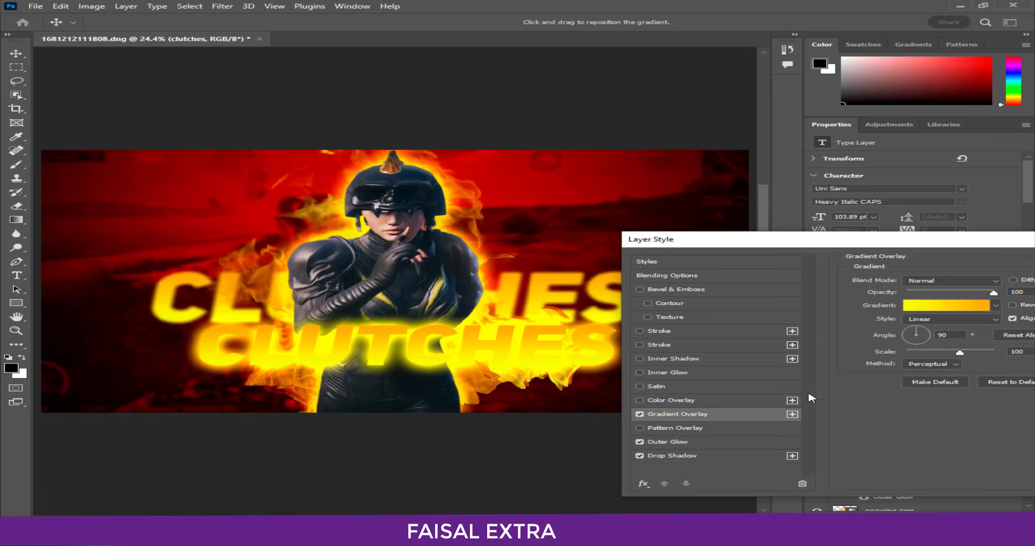
pyautogui.click(657, 441)
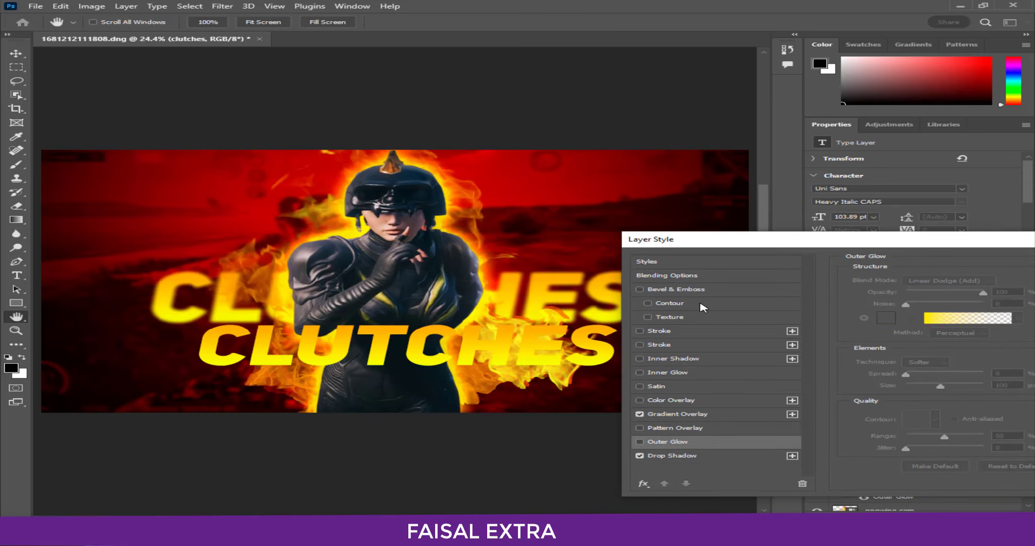
pyautogui.click(679, 290)
pyautogui.moveTo(790, 247); pyautogui.dragTo(526, 289)
pyautogui.click(737, 344)
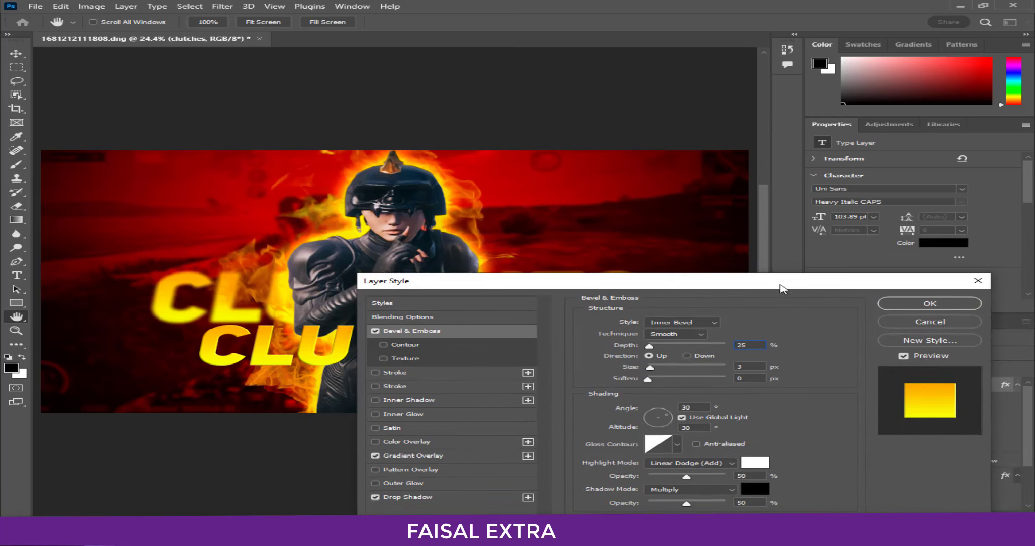
# Add a black 5 px Linear Dodge (Add) Inner Glow to the title and enable Stroke.
pyautogui.moveTo(782, 288)
pyautogui.mouseDown()
pyautogui.moveTo(810, 427)
pyautogui.moveTo(789, 427)
pyautogui.moveTo(991, 280)
pyautogui.mouseUp()
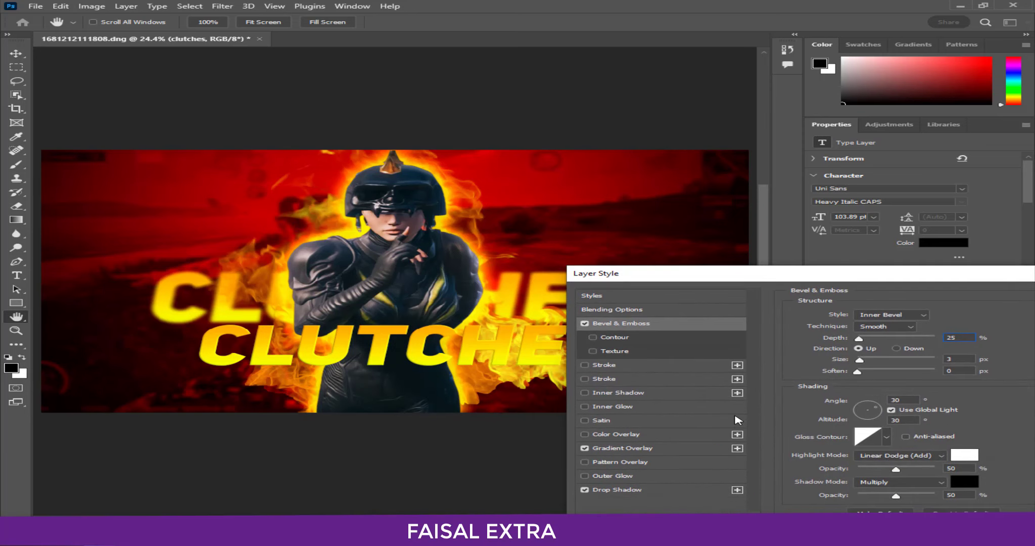
pyautogui.click(612, 407)
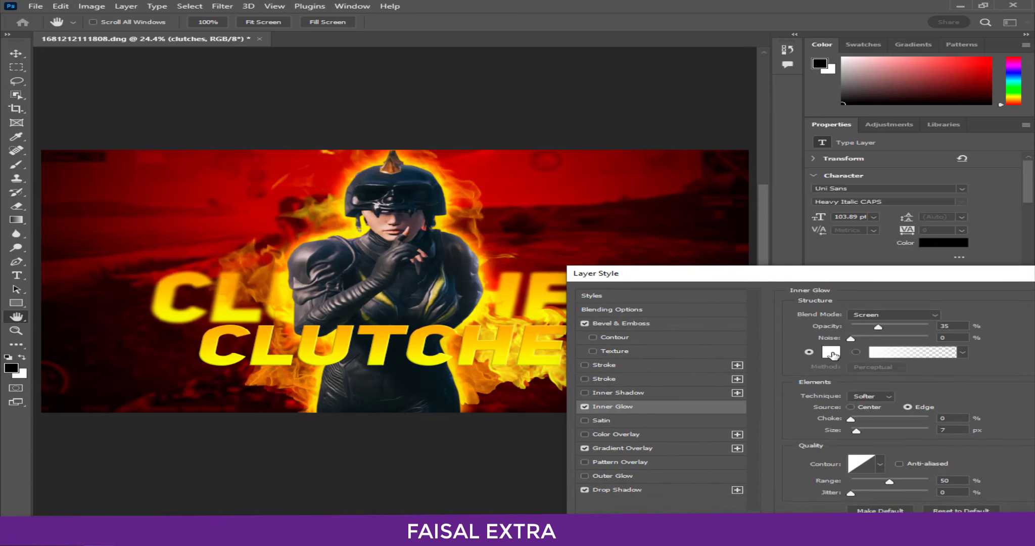
pyautogui.click(831, 353)
pyautogui.click(316, 253)
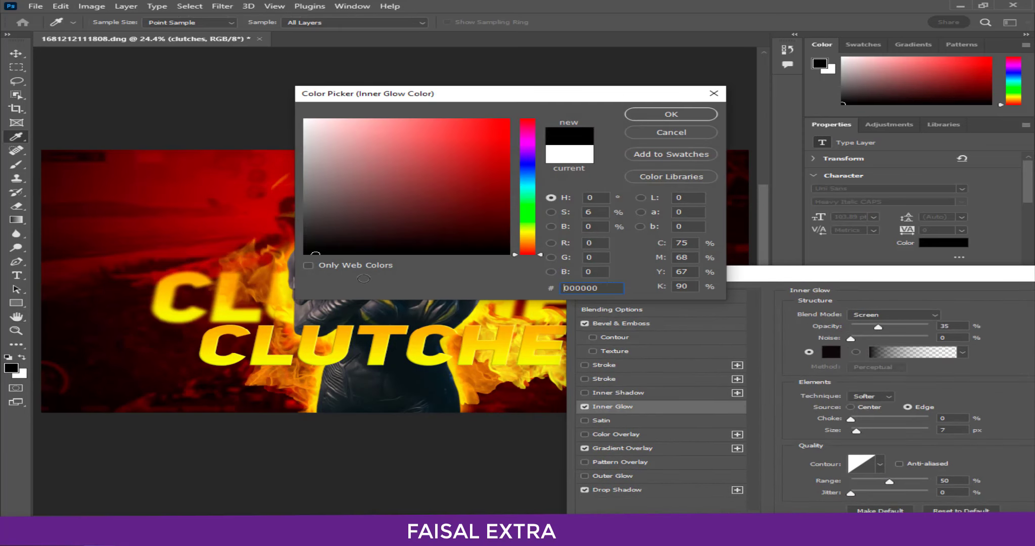
pyautogui.click(676, 112)
pyautogui.click(905, 314)
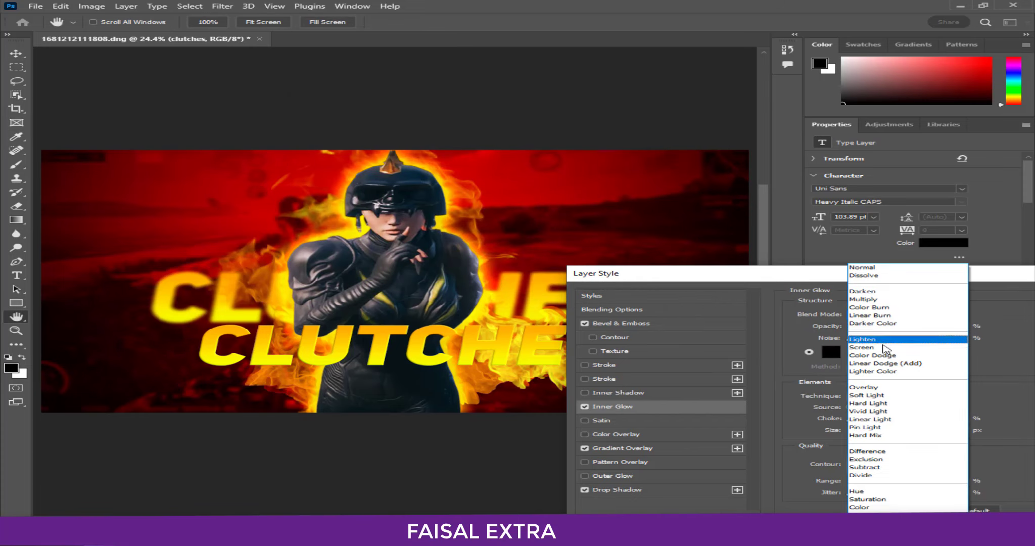
pyautogui.click(882, 363)
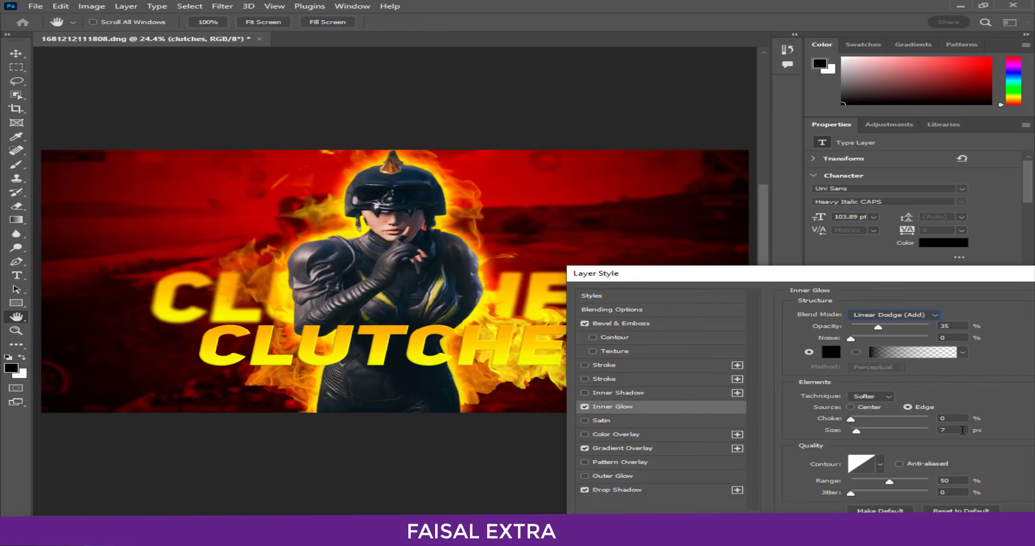
pyautogui.doubleClick(962, 429)
pyautogui.write('5')
pyautogui.moveTo(772, 275); pyautogui.dragTo(888, 227)
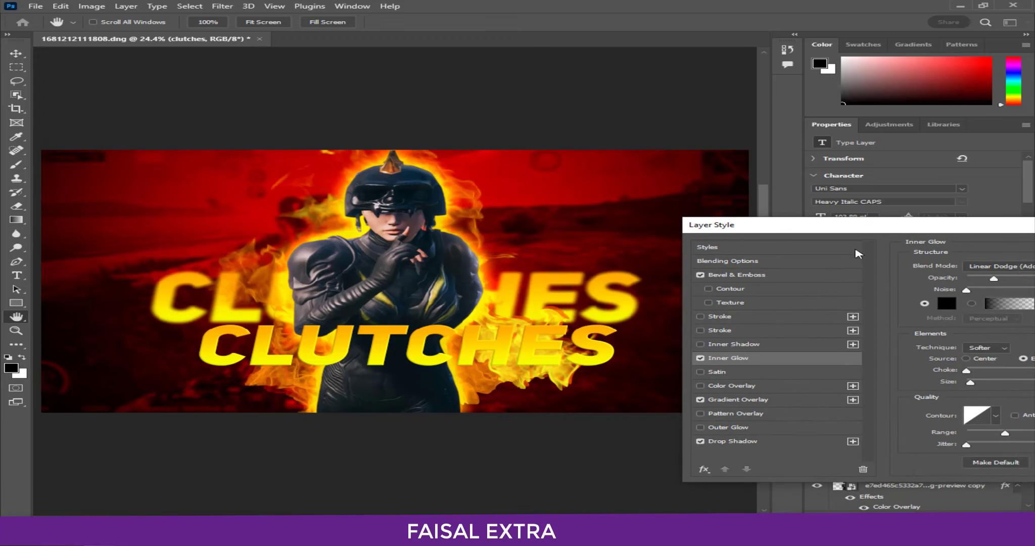
pyautogui.click(720, 316)
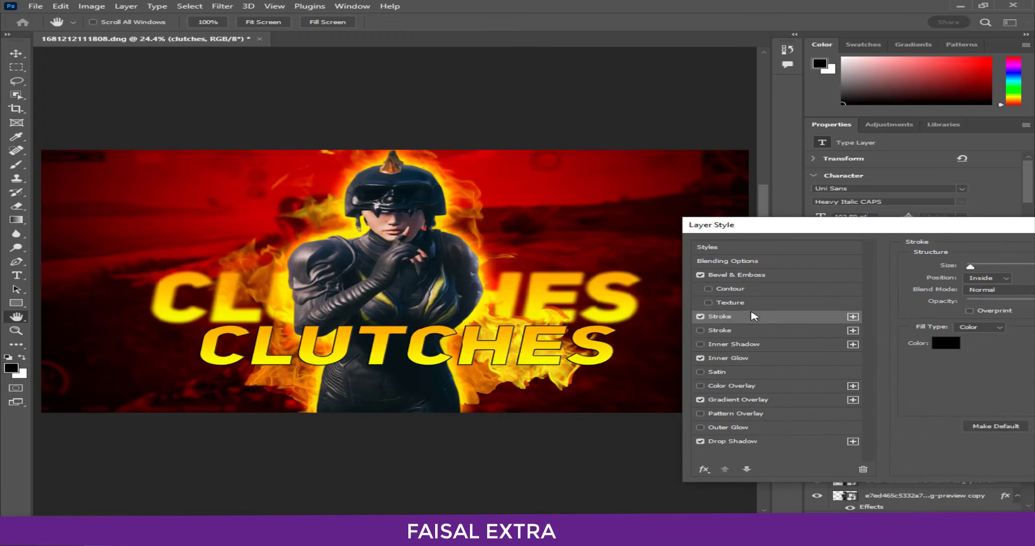
# Make the title's black stroke 5 px Outside and enable Inner Shadow.
pyautogui.moveTo(876, 234); pyautogui.dragTo(768, 160)
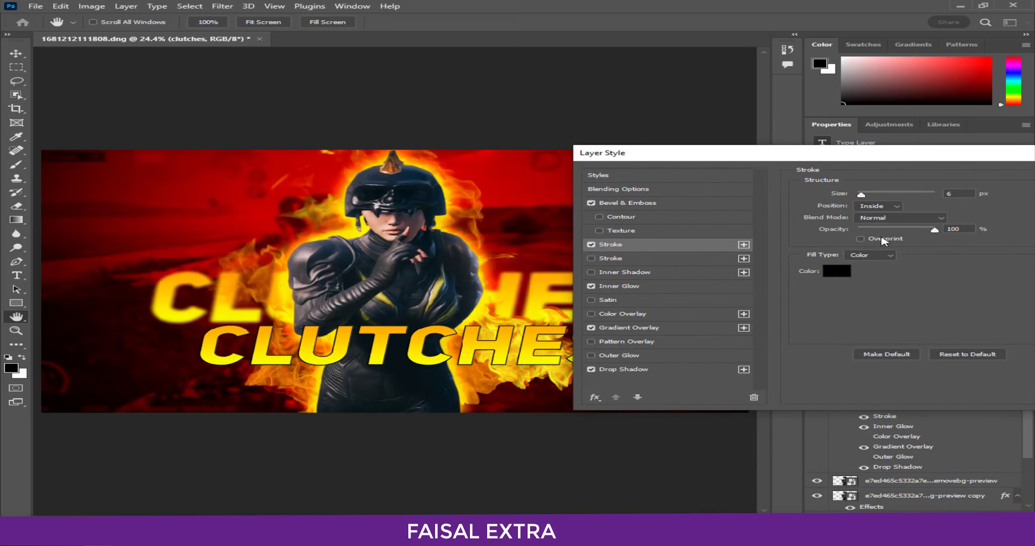
pyautogui.write('10')
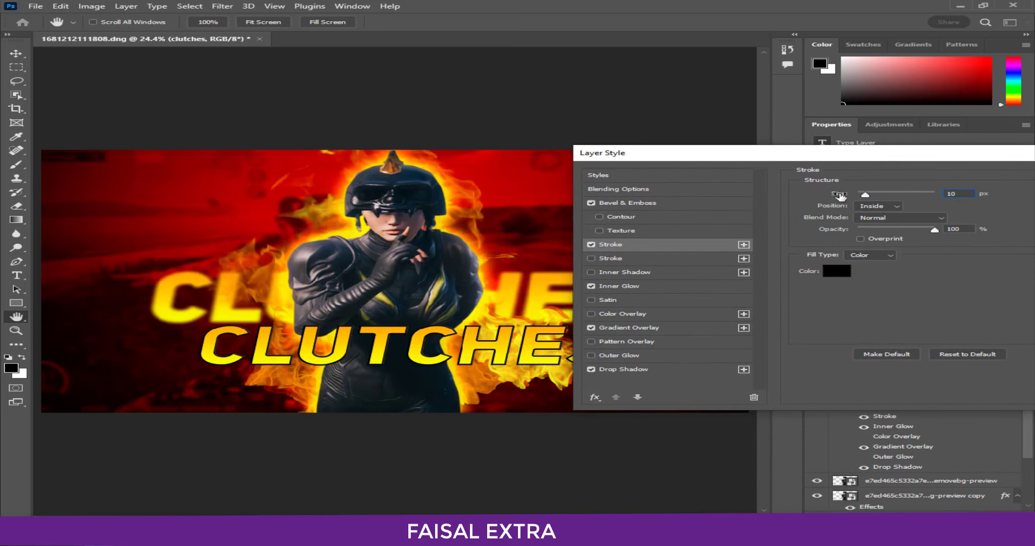
pyautogui.click(865, 207)
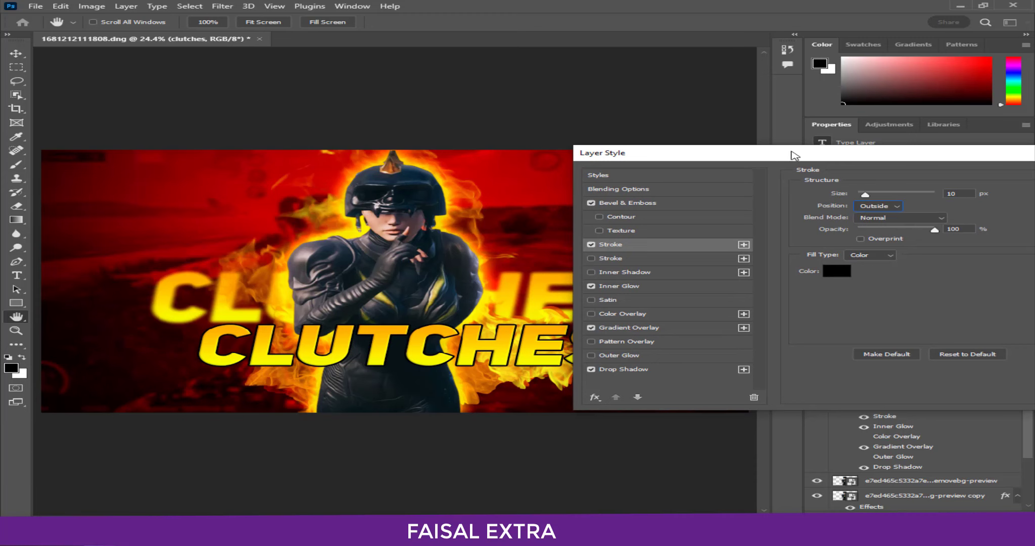
pyautogui.moveTo(794, 155); pyautogui.dragTo(384, 421)
pyautogui.write('5')
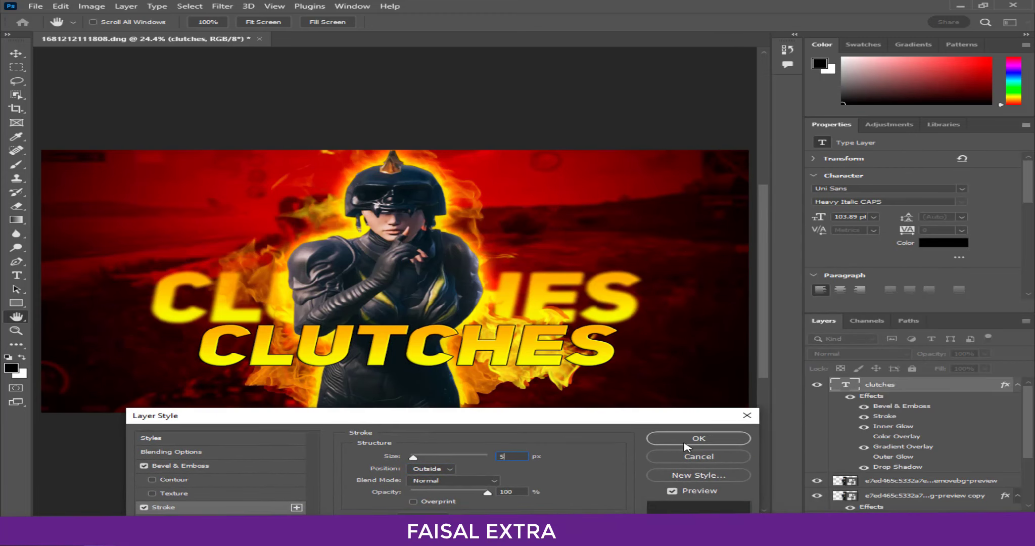
pyautogui.moveTo(538, 426); pyautogui.dragTo(1016, 285)
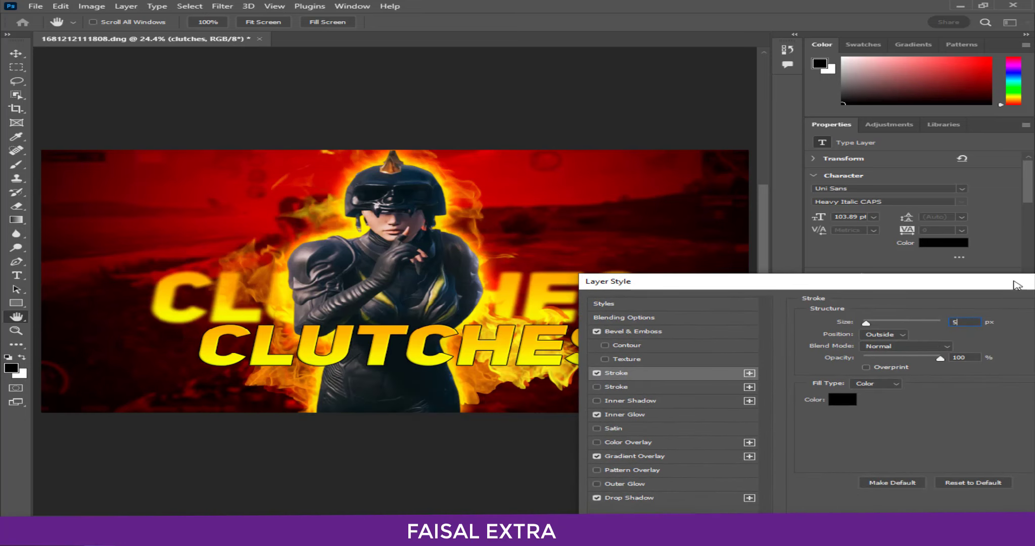
pyautogui.click(653, 401)
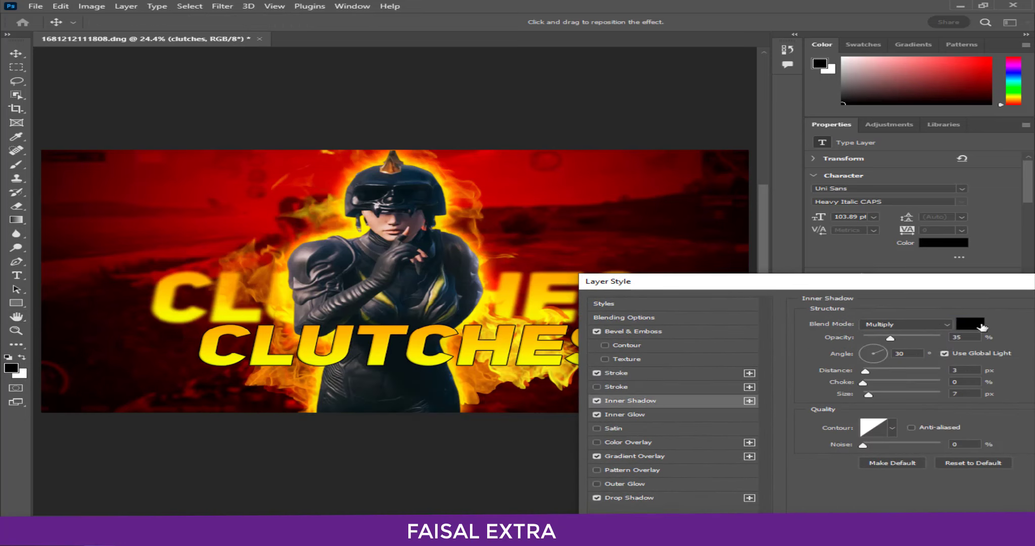
# Set Inner Shadow to Linear Dodge (Add) and add a yellow 10 px Outer Glow at 50%.
pyautogui.click(935, 328)
pyautogui.click(910, 376)
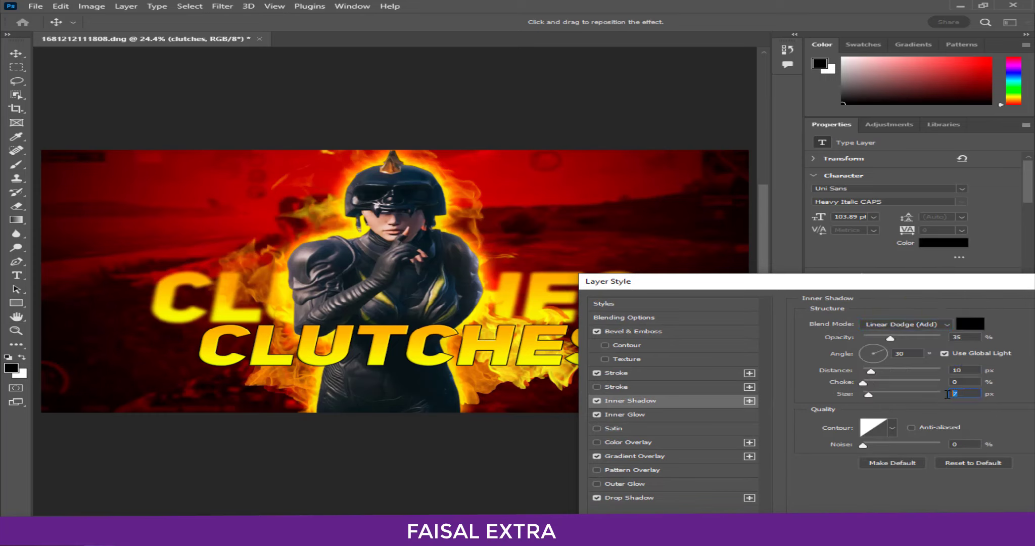
pyautogui.write('10')
pyautogui.click(631, 484)
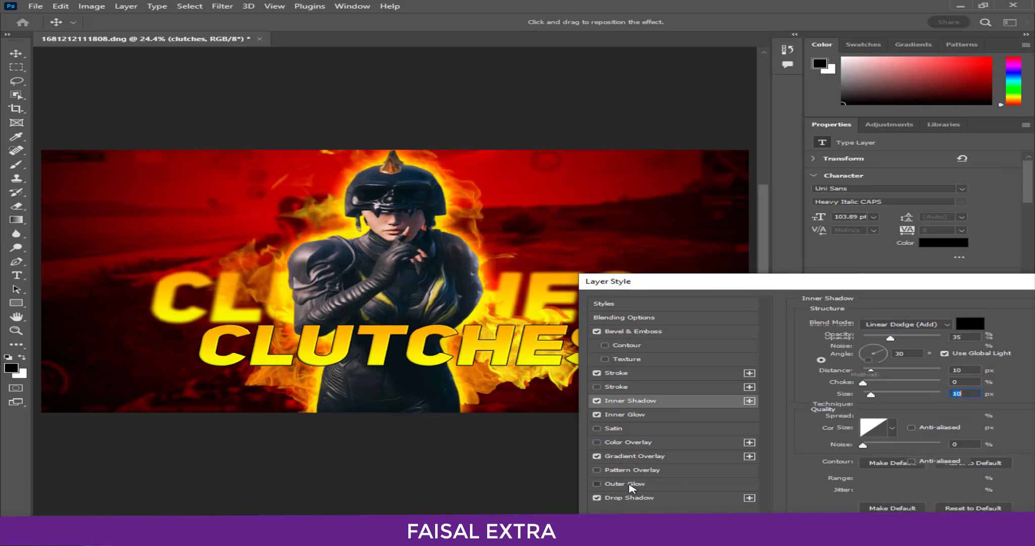
pyautogui.click(841, 361)
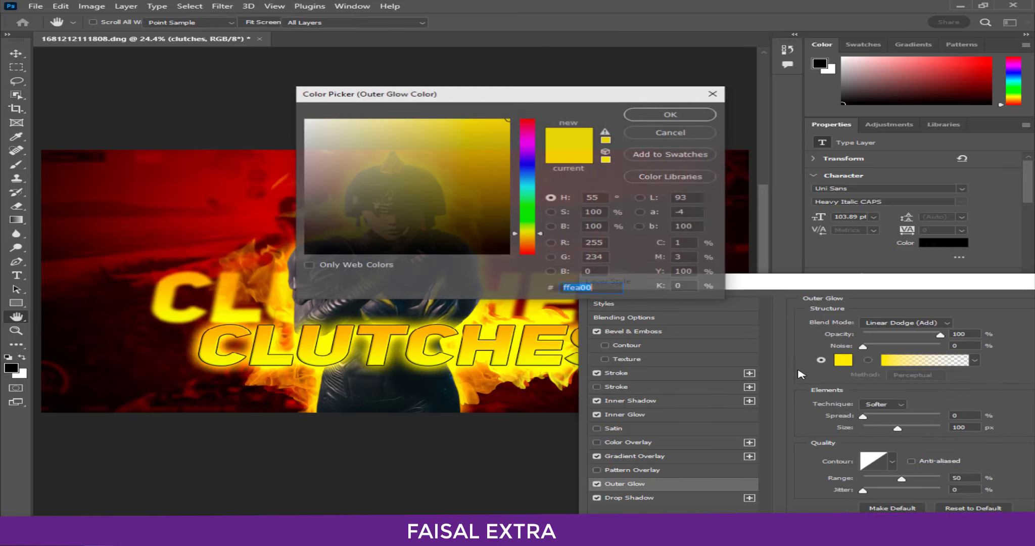
pyautogui.click(671, 134)
pyautogui.write('10')
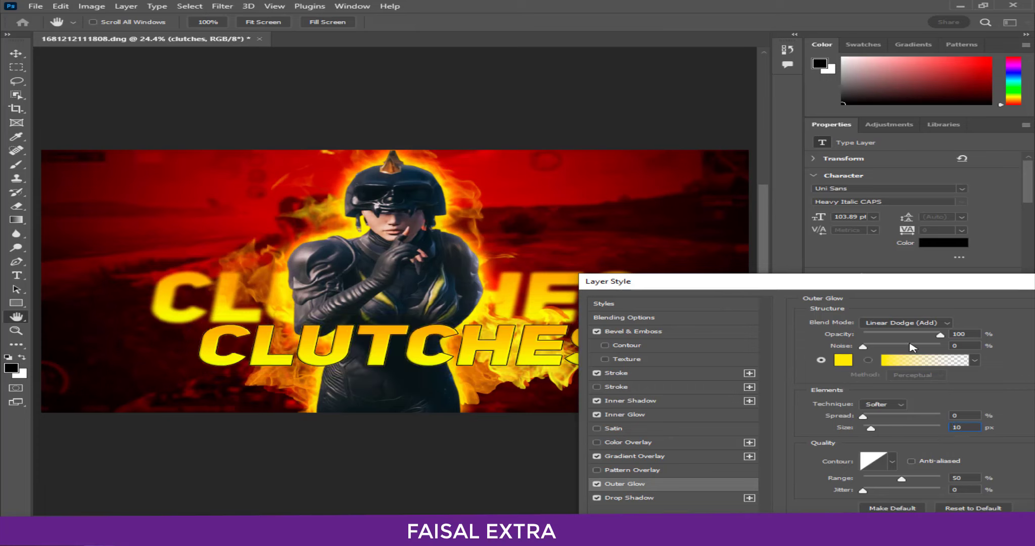
pyautogui.write('50')
pyautogui.moveTo(859, 282); pyautogui.dragTo(675, 300)
# Apply the styles, then widen the CLUTCHES title to 110.09 pt and shift it left.
pyautogui.click(955, 325)
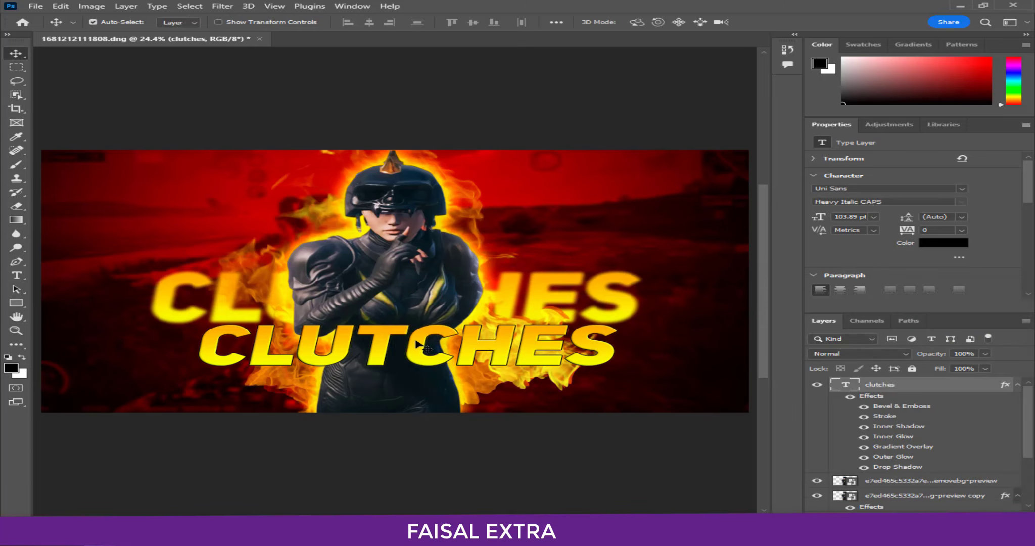
pyautogui.hotkey('ctrl', 't')
pyautogui.moveTo(617, 378); pyautogui.dragTo(663, 384)
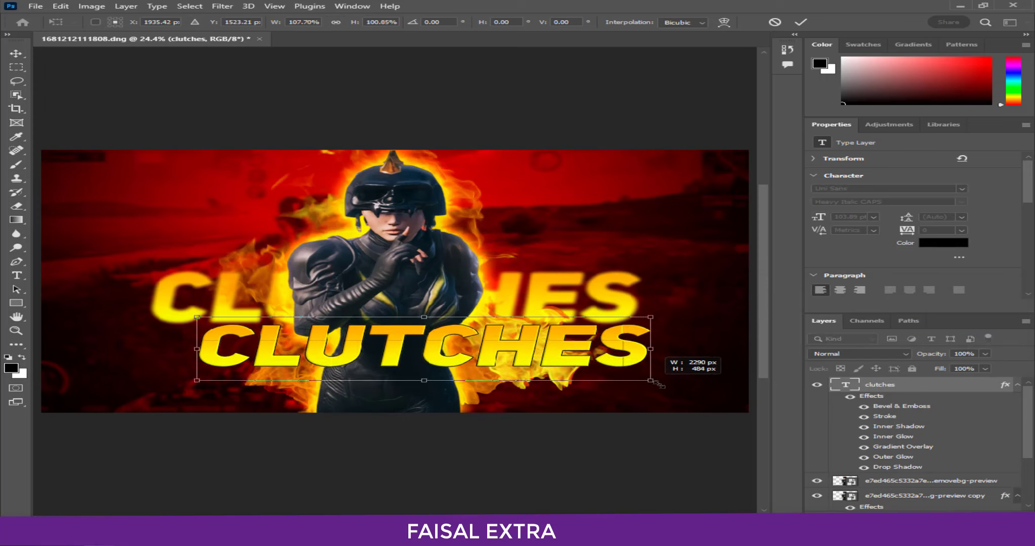
pyautogui.moveTo(513, 355); pyautogui.dragTo(462, 357)
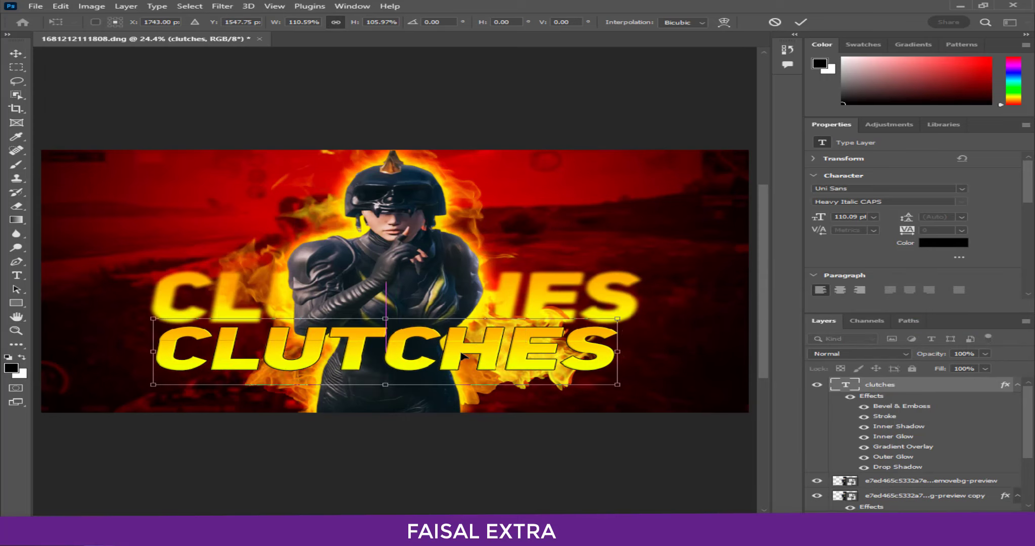
pyautogui.press('Return')
# Compare with the character hidden and try repositioning her, undoing the move.
pyautogui.click(930, 480)
pyautogui.click(816, 480)
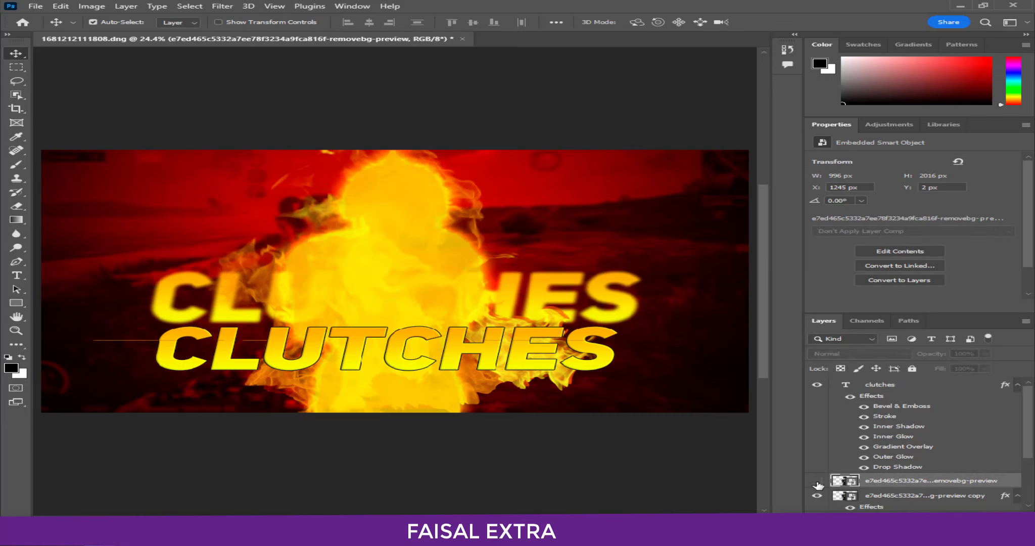
pyautogui.click(909, 497)
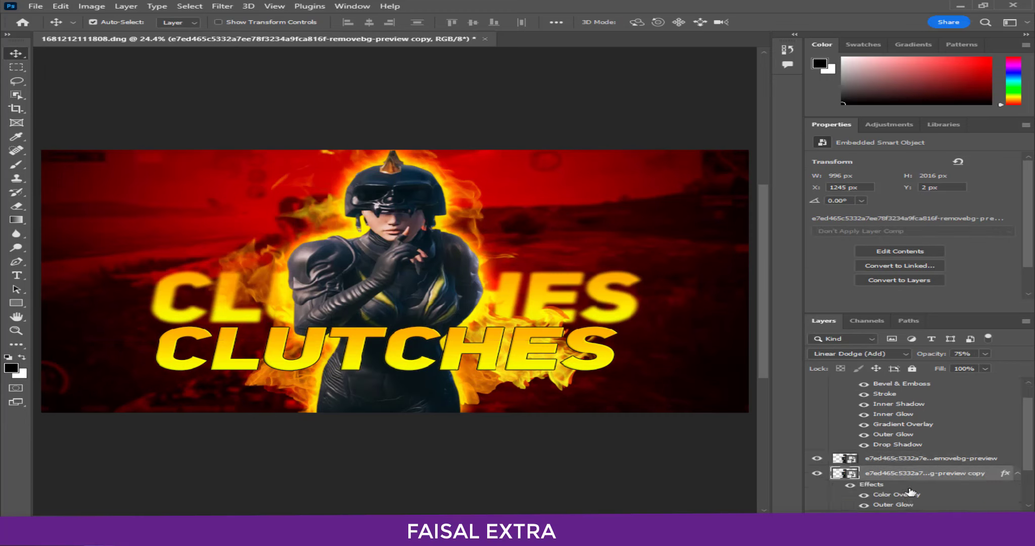
pyautogui.click(897, 462)
pyautogui.moveTo(413, 298); pyautogui.dragTo(415, 299)
pyautogui.hotkey('ctrl', 'z')
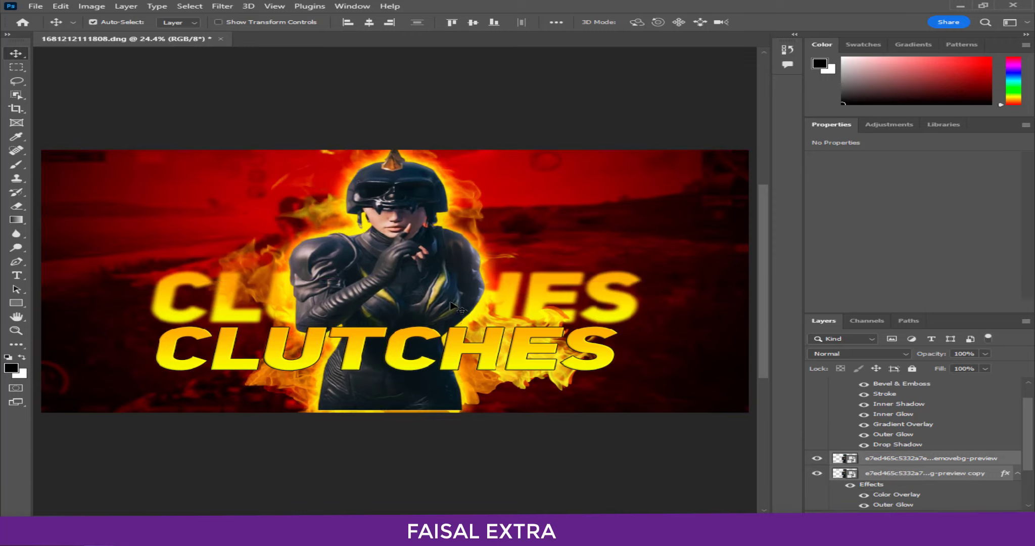
pyautogui.scroll(2, 881, 397)
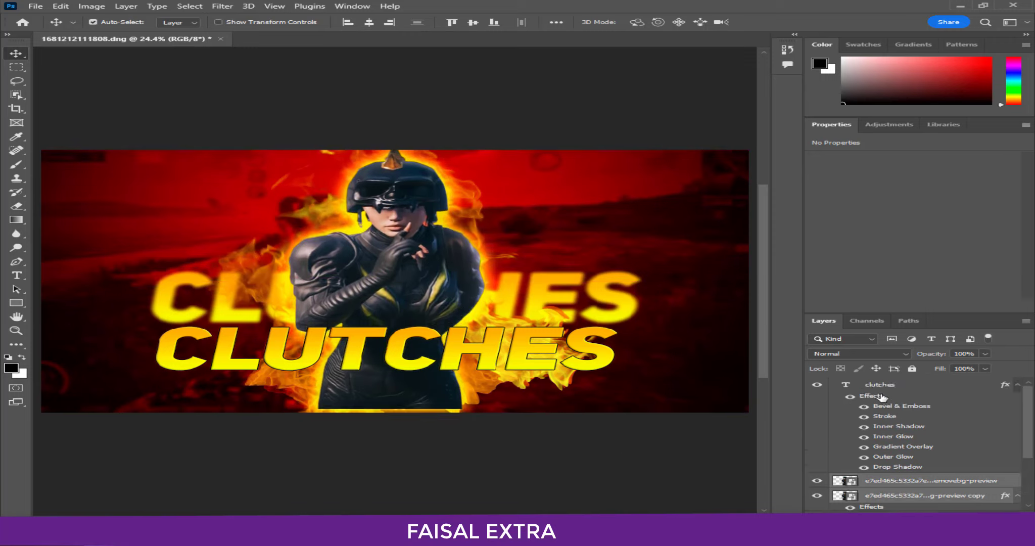
# Keep the clutches text layer and add a new empty Layer 2 above it.
pyautogui.click(840, 398)
pyautogui.press('Delete')
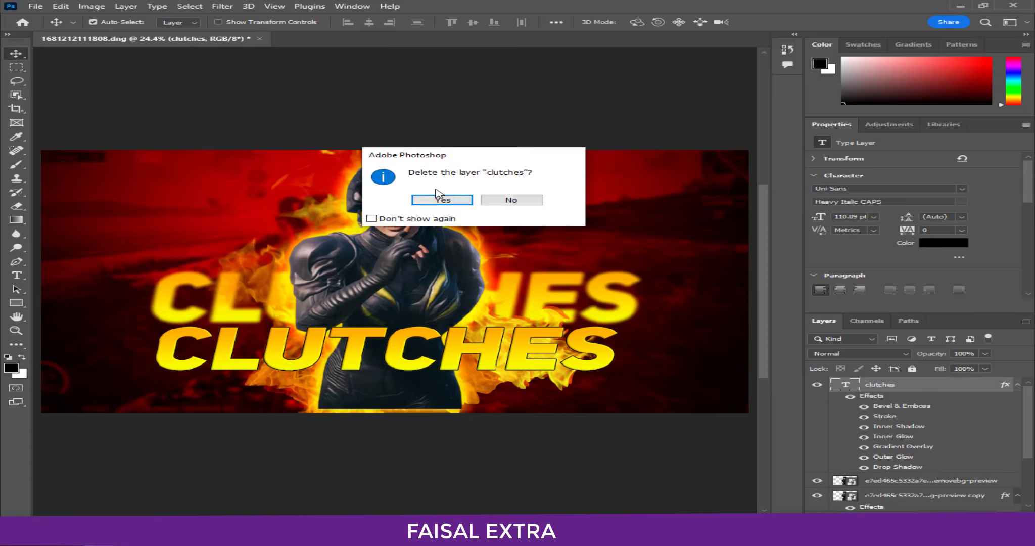
pyautogui.click(510, 199)
pyautogui.hotkey('ctrl', 'shift', 'alt', 'n')
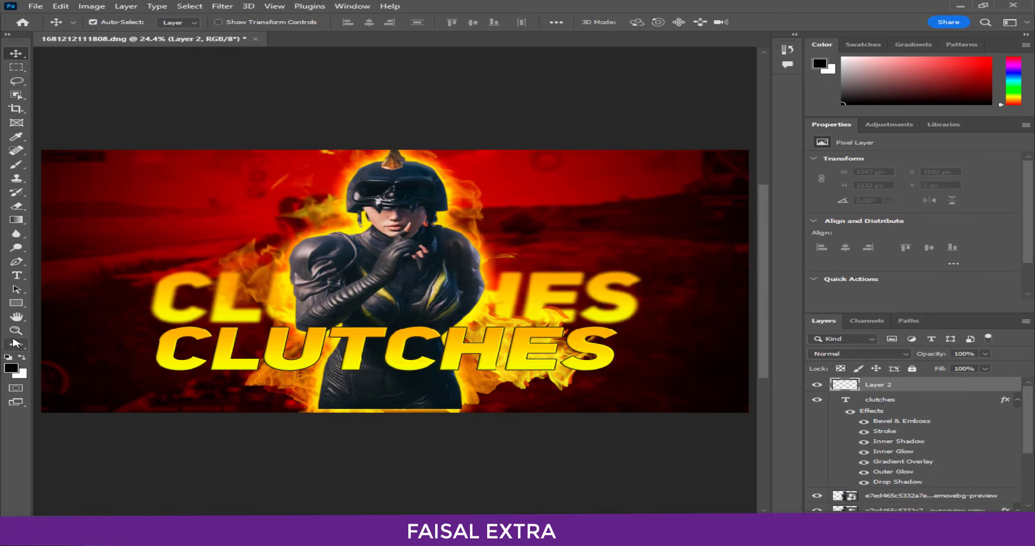
# Draw a wide red rectangle bar beneath the CLUTCHES title and nudge it up.
pyautogui.click(17, 303)
pyautogui.moveTo(170, 380)
pyautogui.mouseDown()
pyautogui.moveTo(439, 408)
pyautogui.moveTo(596, 410)
pyautogui.mouseUp()
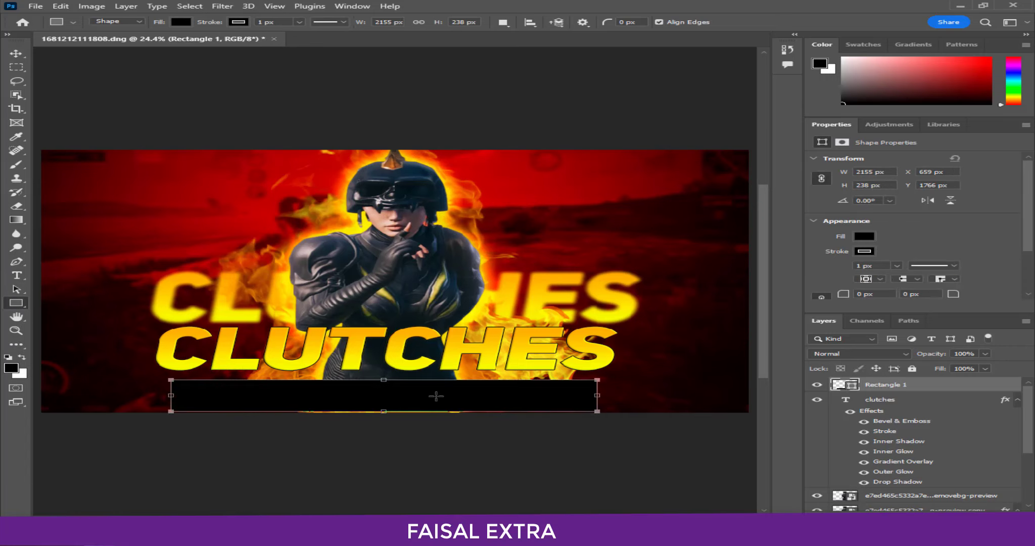
pyautogui.click(182, 22)
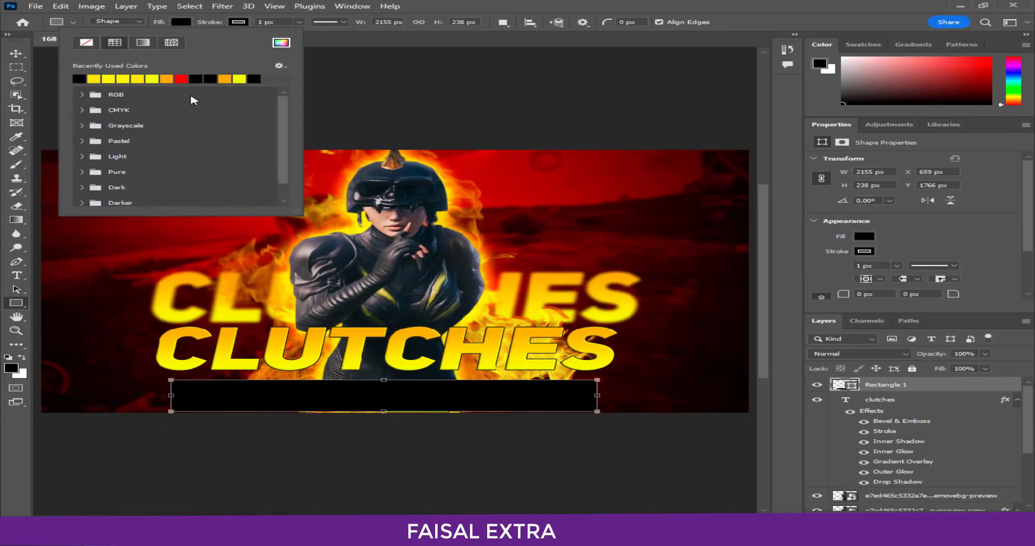
pyautogui.click(181, 78)
pyautogui.press('v')
pyautogui.moveTo(230, 384); pyautogui.dragTo(230, 382)
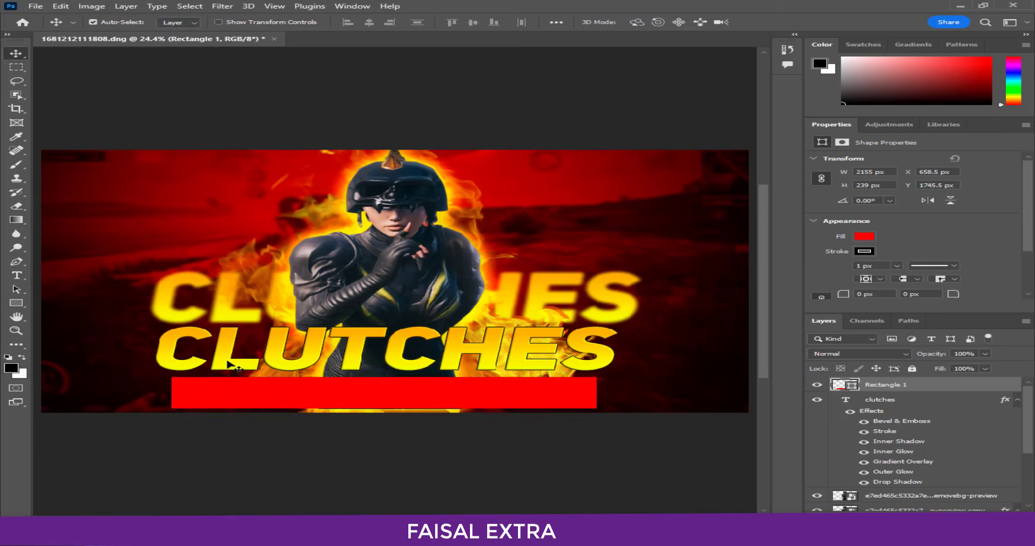
pyautogui.press('Up')
pyautogui.press('Up')
pyautogui.press('Up')
pyautogui.press('Up')
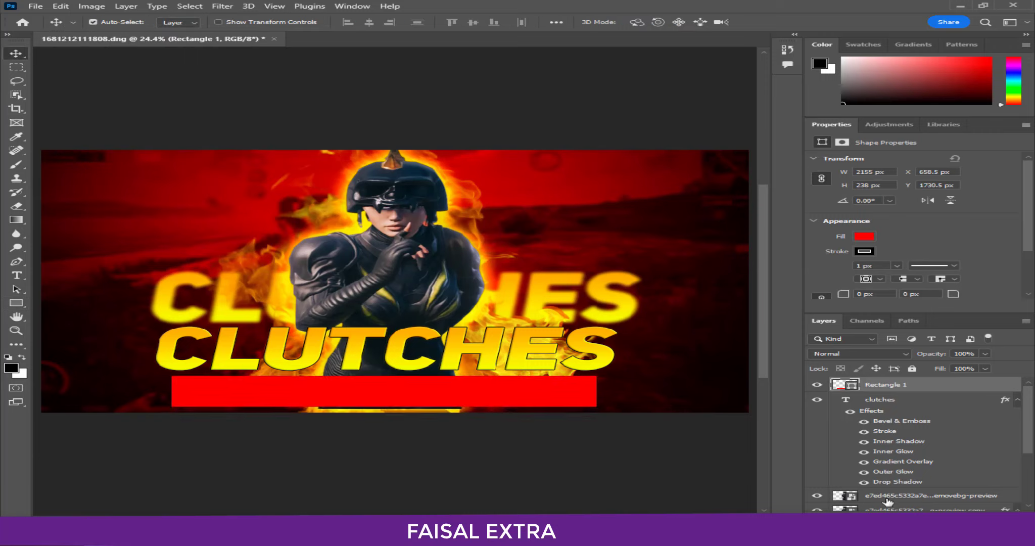
# Move the character cutout slightly down on the canvas.
pyautogui.click(887, 500)
pyautogui.scroll(-1, 899, 497)
pyautogui.click(655, 454)
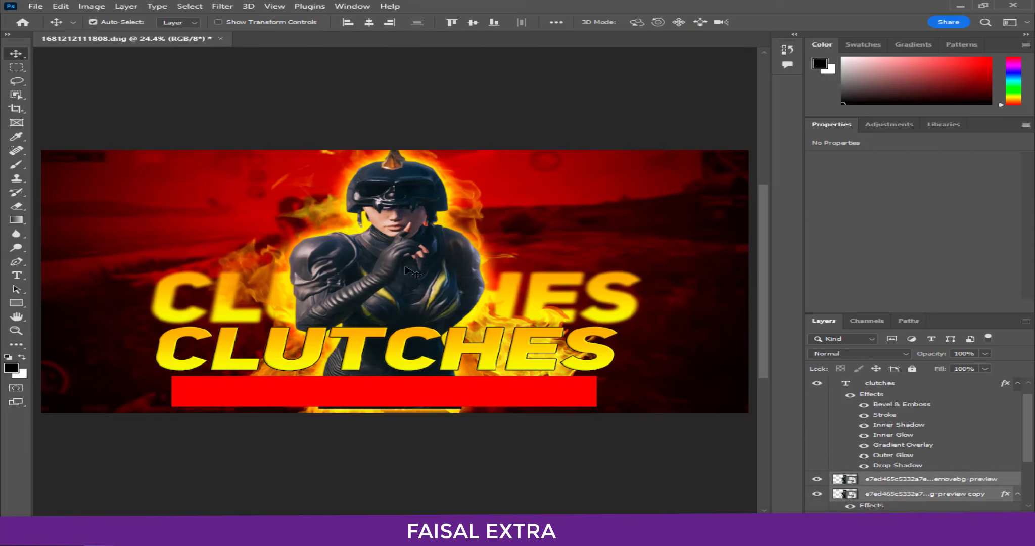
pyautogui.moveTo(408, 271); pyautogui.dragTo(407, 277)
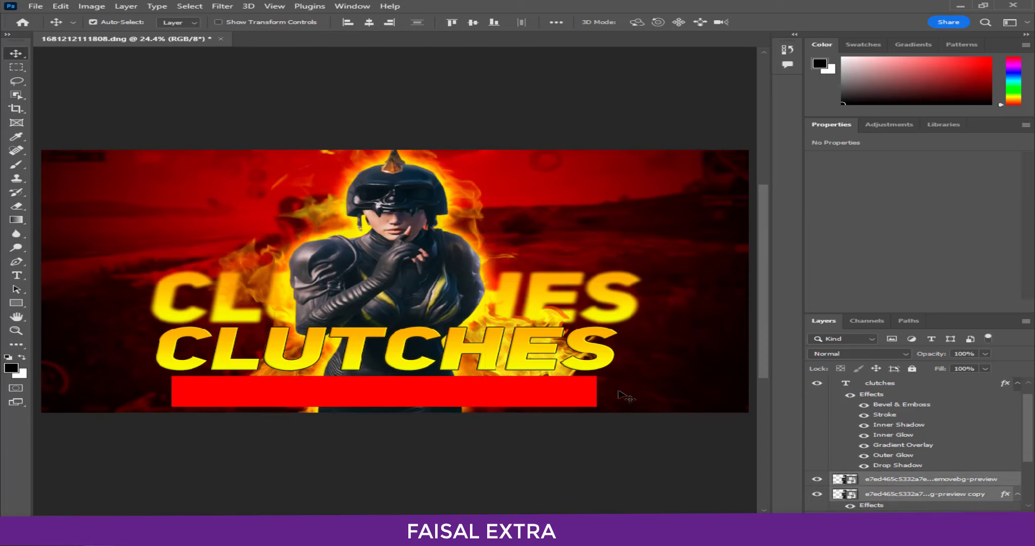
pyautogui.scroll(1, 879, 404)
# Remove the outline from Rectangle 1, keeping it a red shape with no stroke.
pyautogui.click(881, 385)
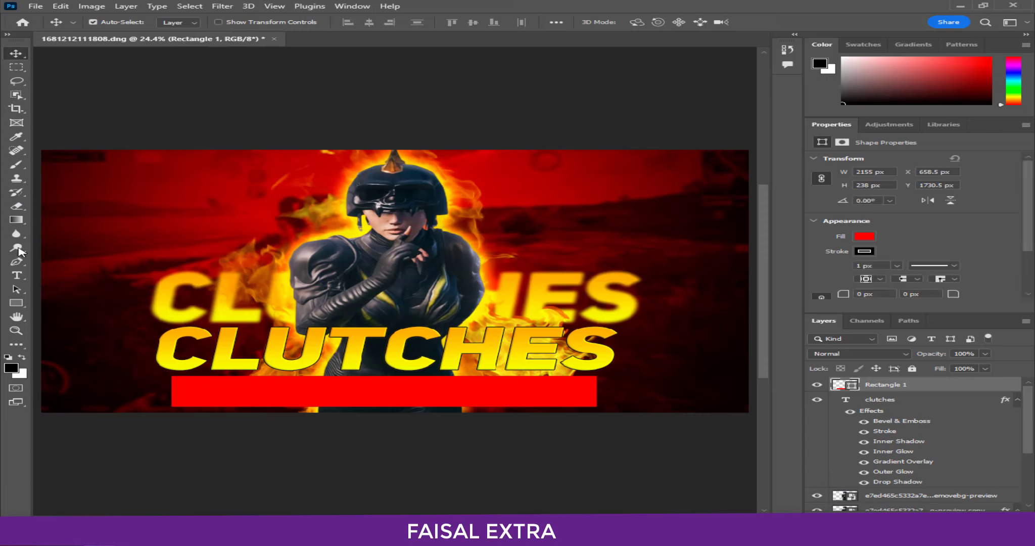
pyautogui.click(16, 303)
pyautogui.click(116, 21)
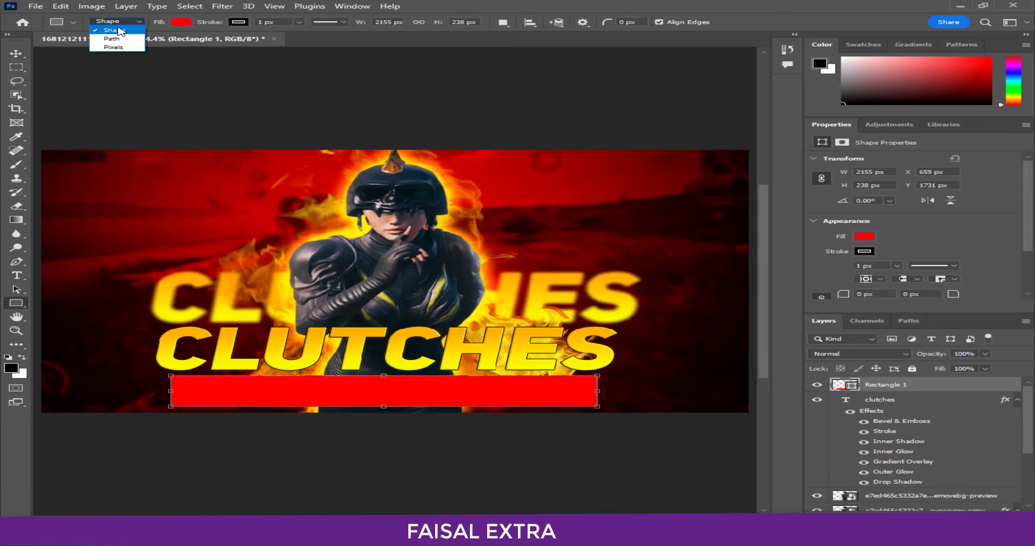
pyautogui.click(131, 20)
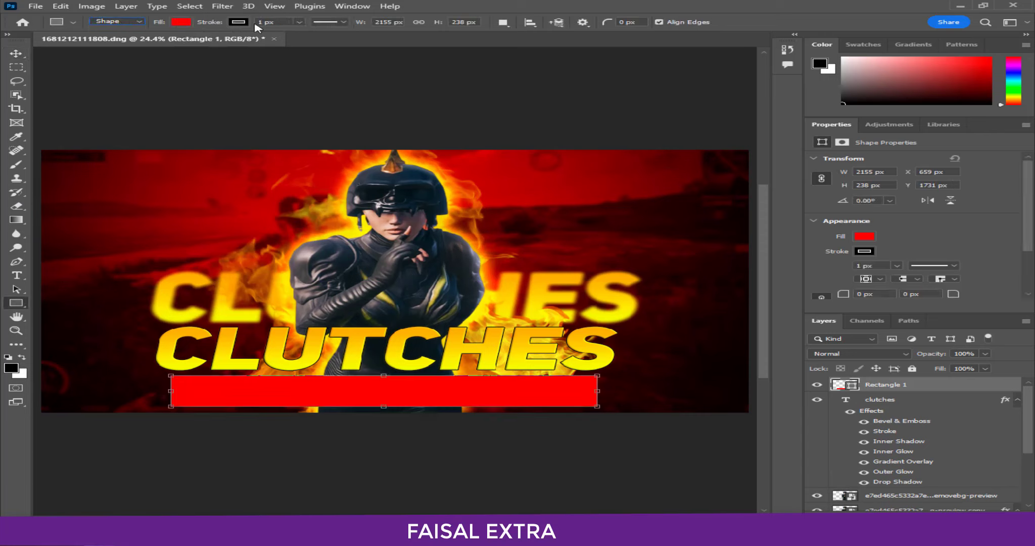
pyautogui.click(239, 26)
pyautogui.click(144, 42)
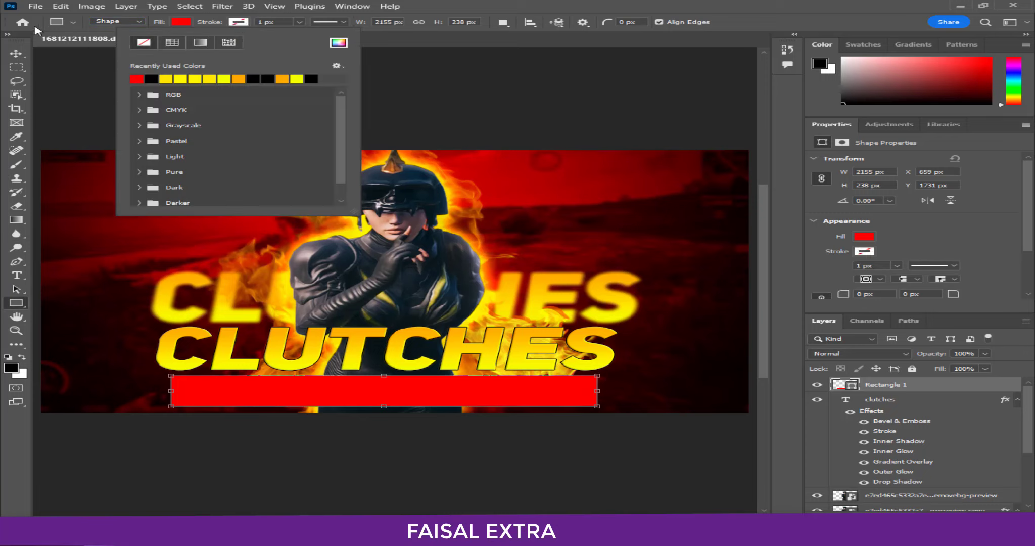
pyautogui.click(236, 23)
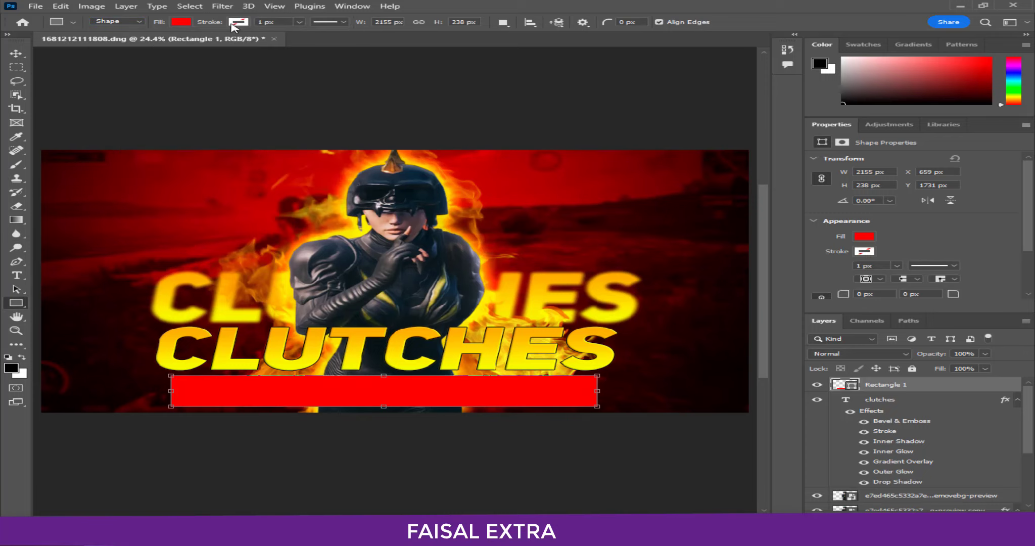
# Shift the red bar slightly and place Rectangle 1 below the clutches text layer.
pyautogui.press('v')
pyautogui.hotkey('ctrl', 't')
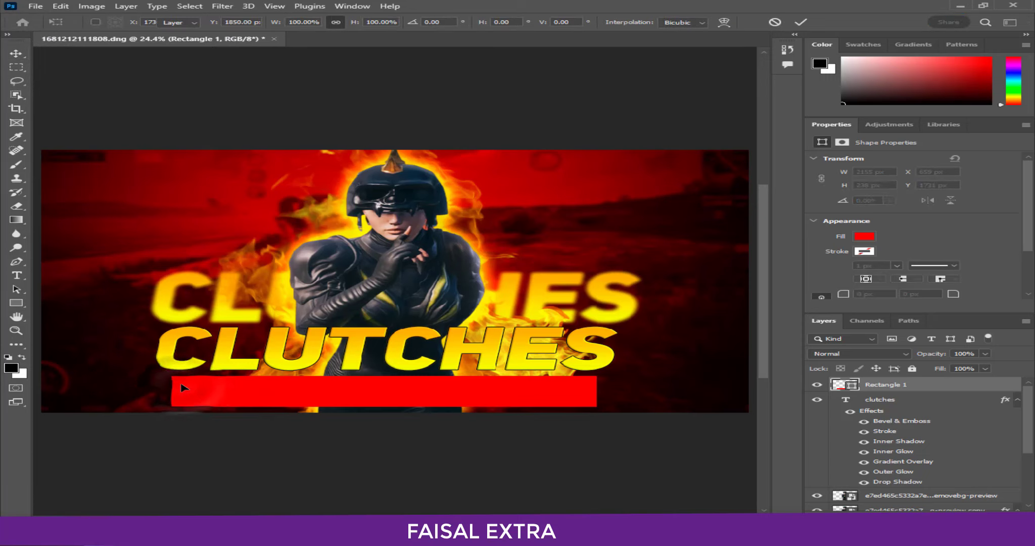
pyautogui.press('Return')
pyautogui.moveTo(182, 387); pyautogui.dragTo(185, 385)
pyautogui.click(1018, 399)
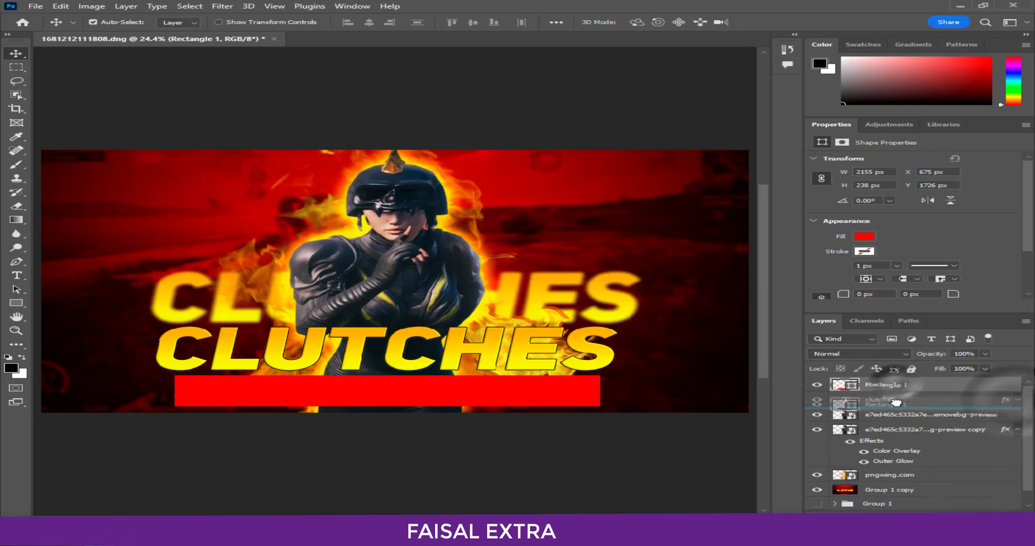
pyautogui.moveTo(898, 386); pyautogui.dragTo(890, 405)
pyautogui.moveTo(520, 403); pyautogui.dragTo(521, 402)
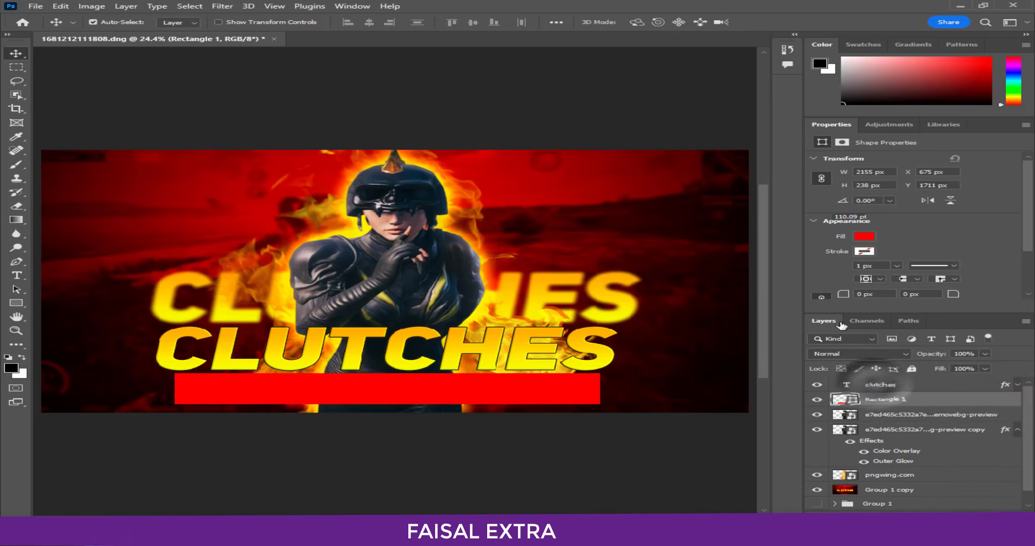
# Open the CLUTCHES title's drop shadow settings and set distance and opacity to 100.
pyautogui.rightClick(879, 385)
pyautogui.click(652, 39)
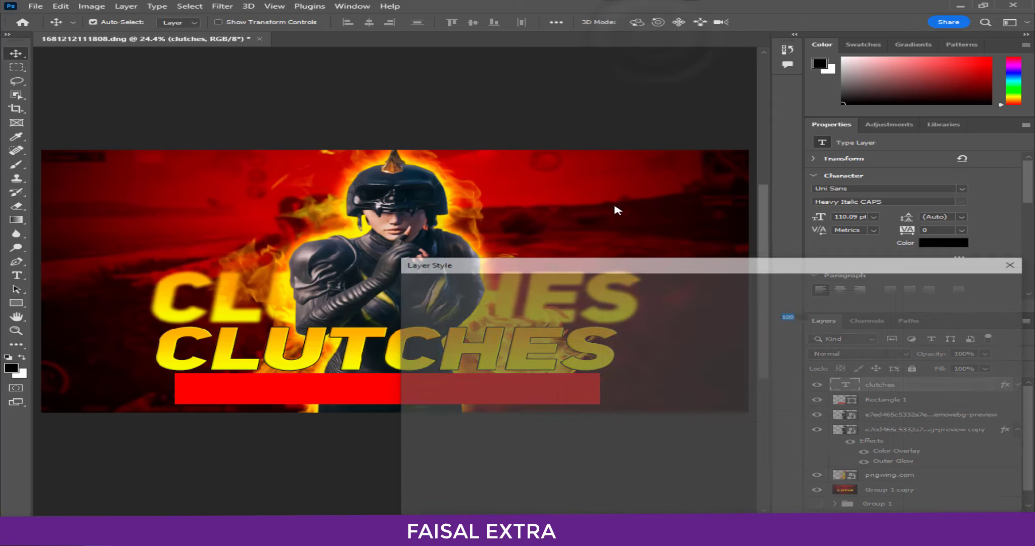
pyautogui.moveTo(530, 261); pyautogui.dragTo(609, 209)
pyautogui.click(556, 425)
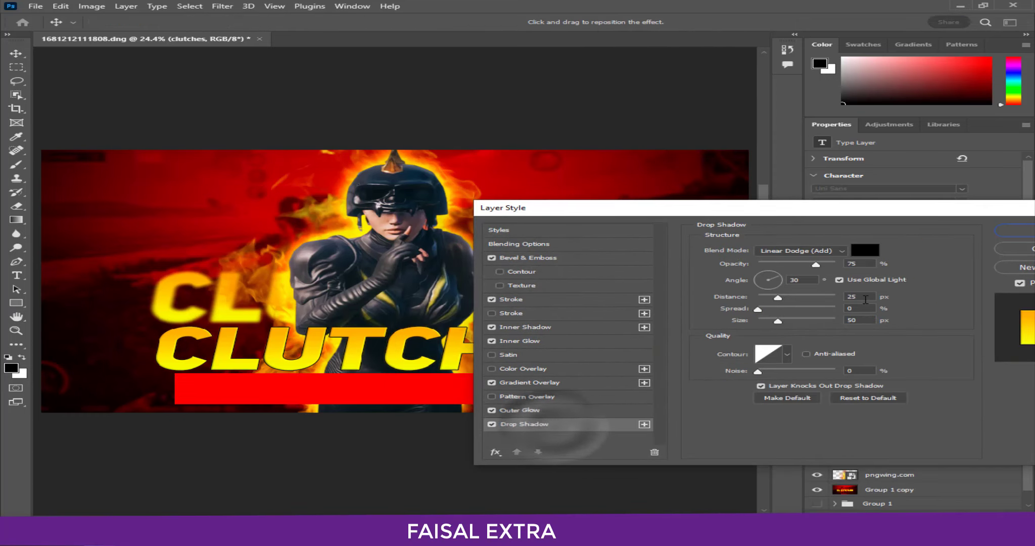
pyautogui.doubleClick(859, 297)
pyautogui.write('100')
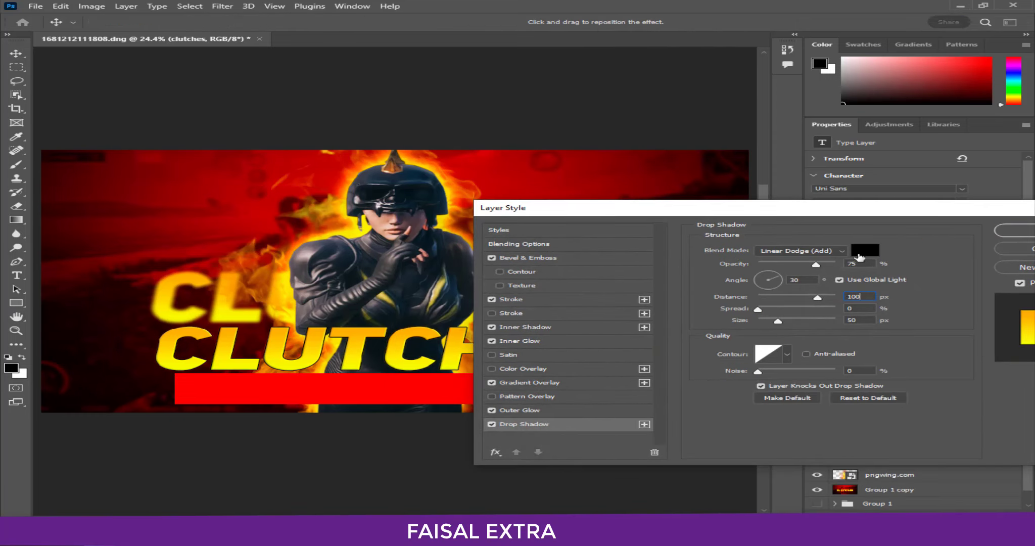
pyautogui.doubleClick(852, 263)
pyautogui.write('100')
# Make the shadow Normal blend, 75% opacity, 25 px distance, size 87, and apply it.
pyautogui.click(842, 250)
pyautogui.click(778, 255)
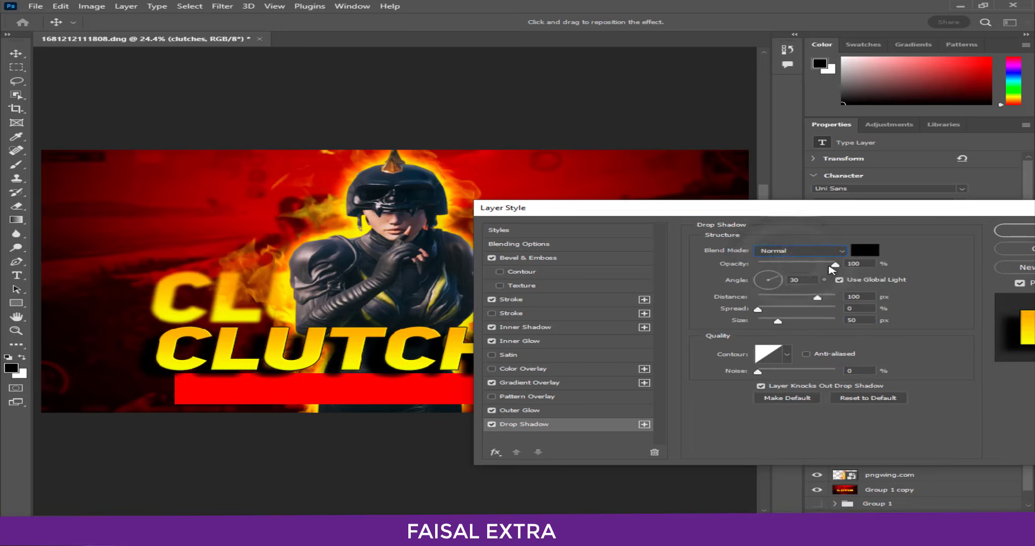
pyautogui.doubleClick(867, 264)
pyautogui.write('75')
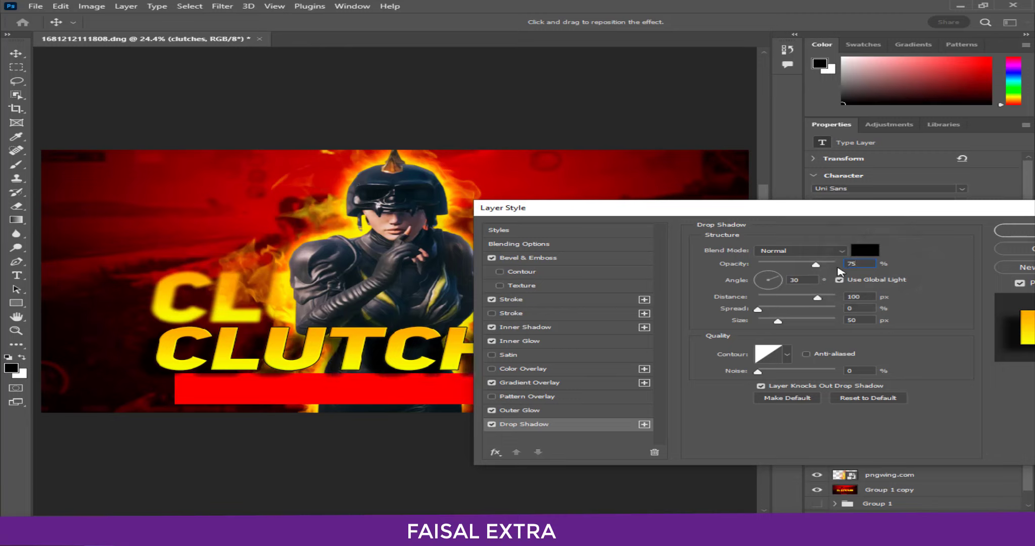
pyautogui.moveTo(870, 297); pyautogui.dragTo(844, 297)
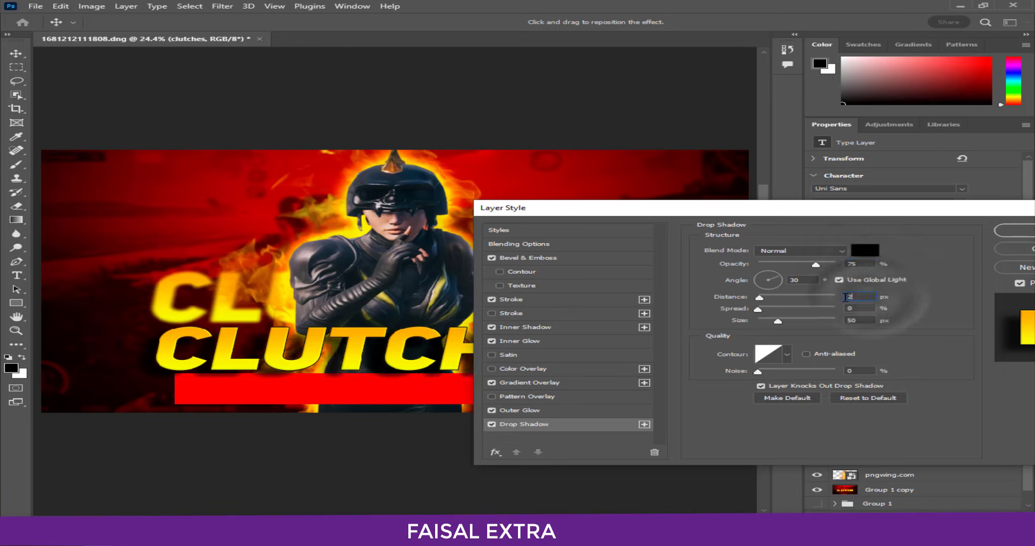
pyautogui.write('25')
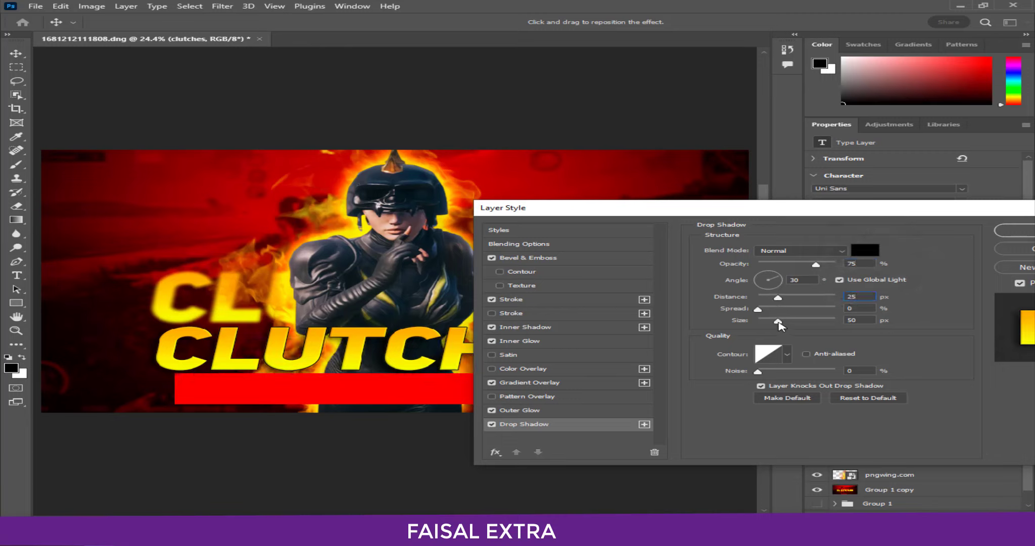
pyautogui.moveTo(779, 324); pyautogui.dragTo(792, 324)
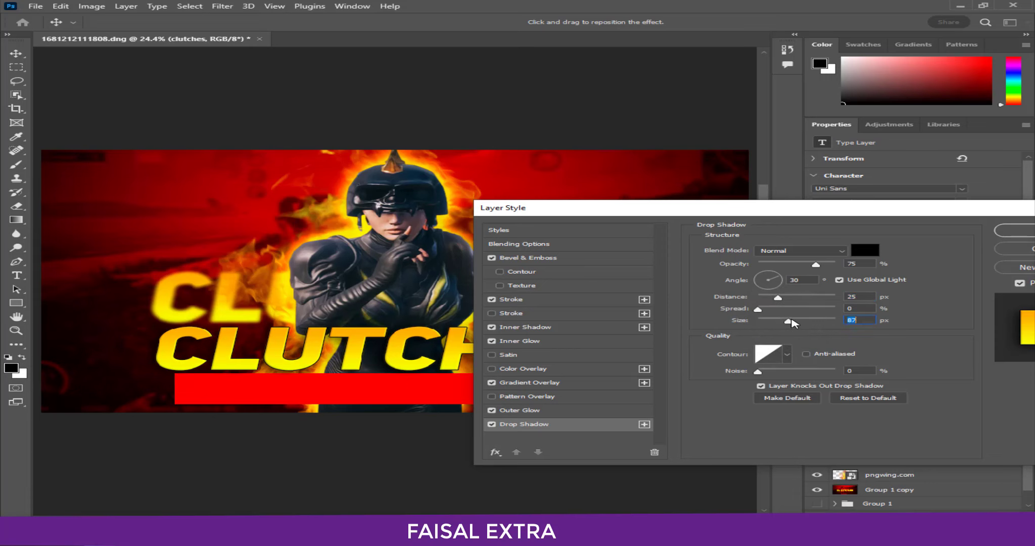
pyautogui.moveTo(845, 223); pyautogui.dragTo(482, 437)
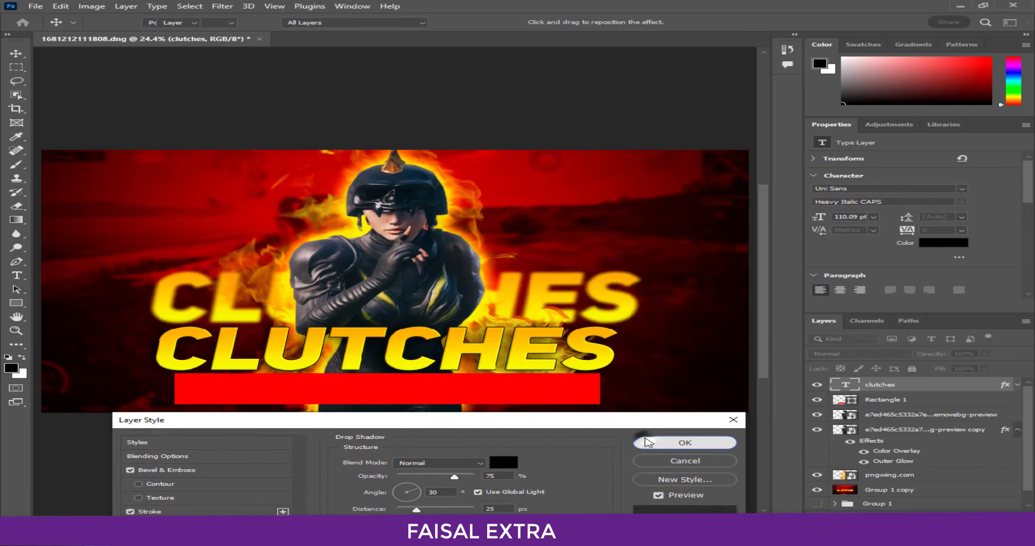
pyautogui.click(744, 441)
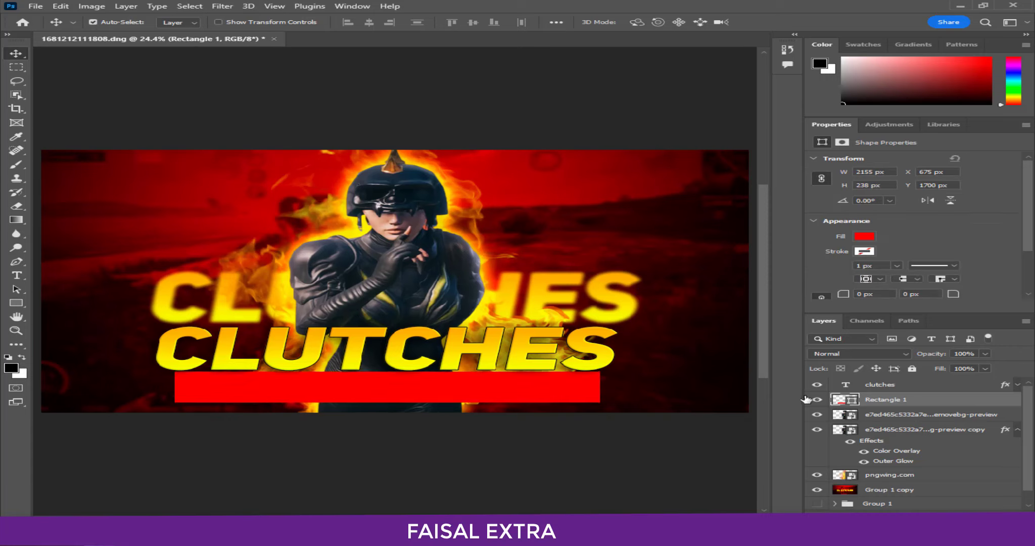
# Nudge the red bar down and add the text CHEETA YT IS LIVE on it.
pyautogui.press('Down')
pyautogui.press('Down')
pyautogui.press('Down')
pyautogui.click(17, 277)
pyautogui.click(211, 397)
pyautogui.hotkey('ctrl', 'v')
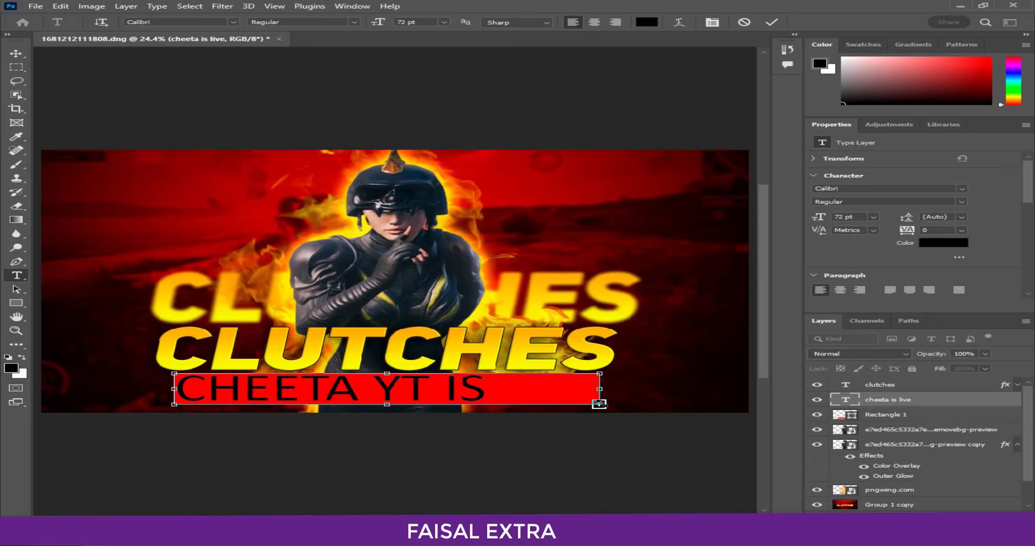
pyautogui.moveTo(598, 404); pyautogui.dragTo(611, 404)
pyautogui.click(15, 53)
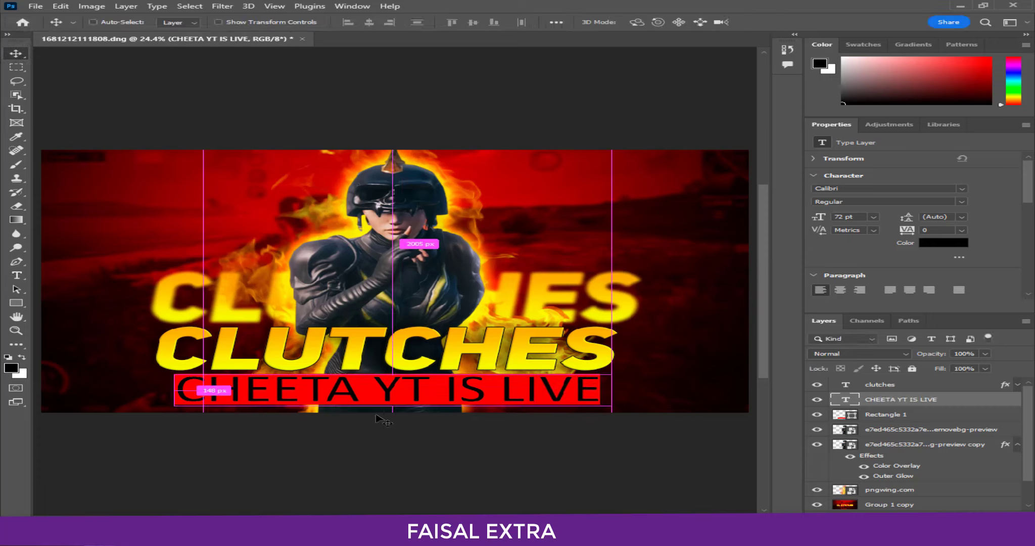
# Scale the banner text down to about 54.46 pt to fit the bar and centre it.
pyautogui.hotkey('ctrl', 't')
pyautogui.moveTo(603, 369); pyautogui.dragTo(570, 382)
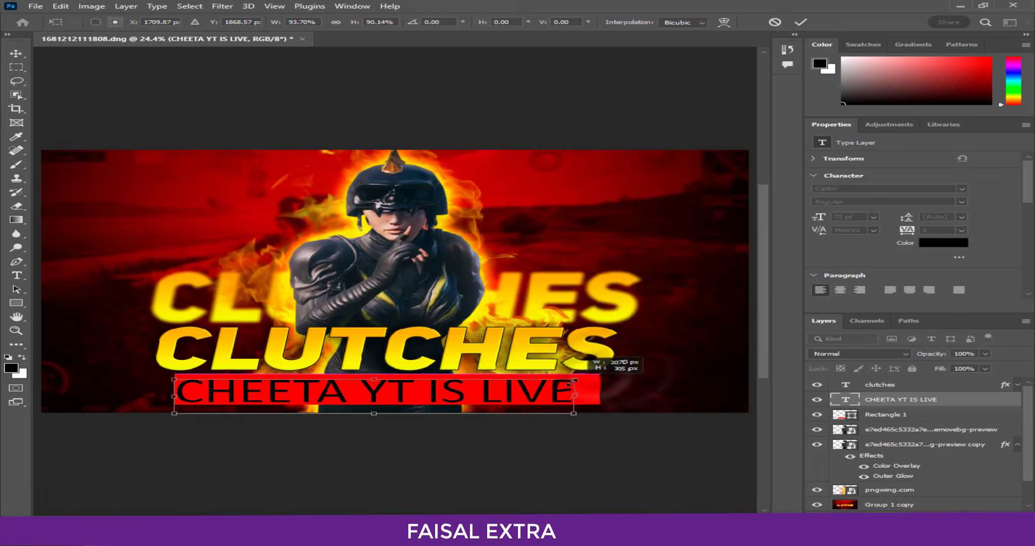
pyautogui.press('Return')
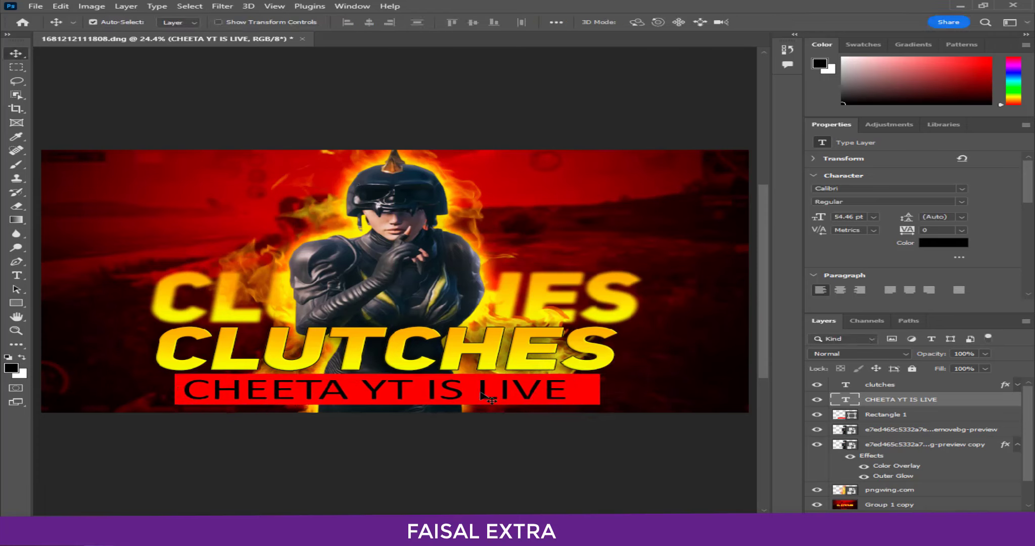
pyautogui.hotkey('shift', 'Right')
pyautogui.hotkey('shift', 'Right')
pyautogui.hotkey('shift', 'Right')
pyautogui.hotkey('shift', 'Right')
pyautogui.hotkey('shift', 'Right')
pyautogui.hotkey('shift', 'Right')
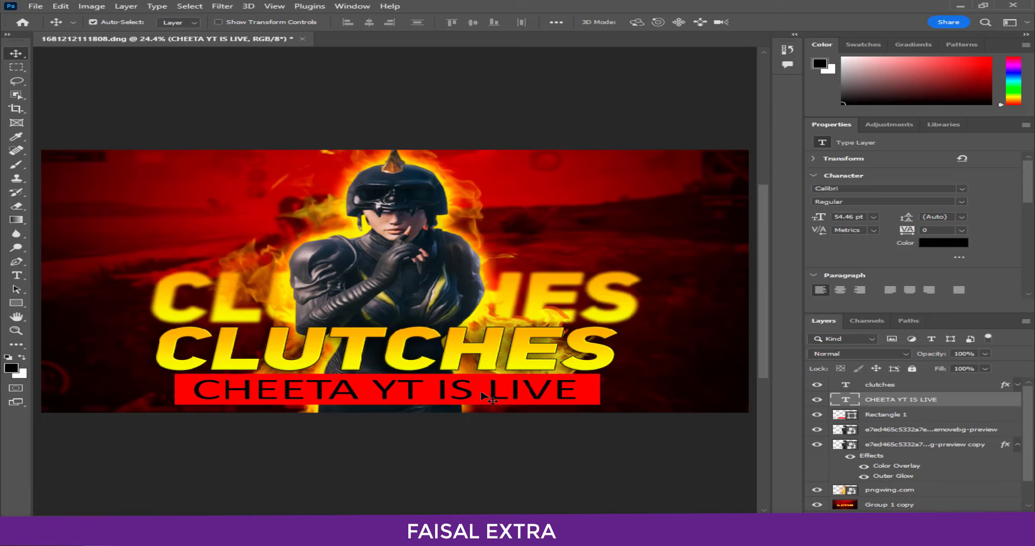
# Open the banner text's layer styles and try Bevel and Emboss, Stroke and Outer Glow.
pyautogui.rightClick(895, 408)
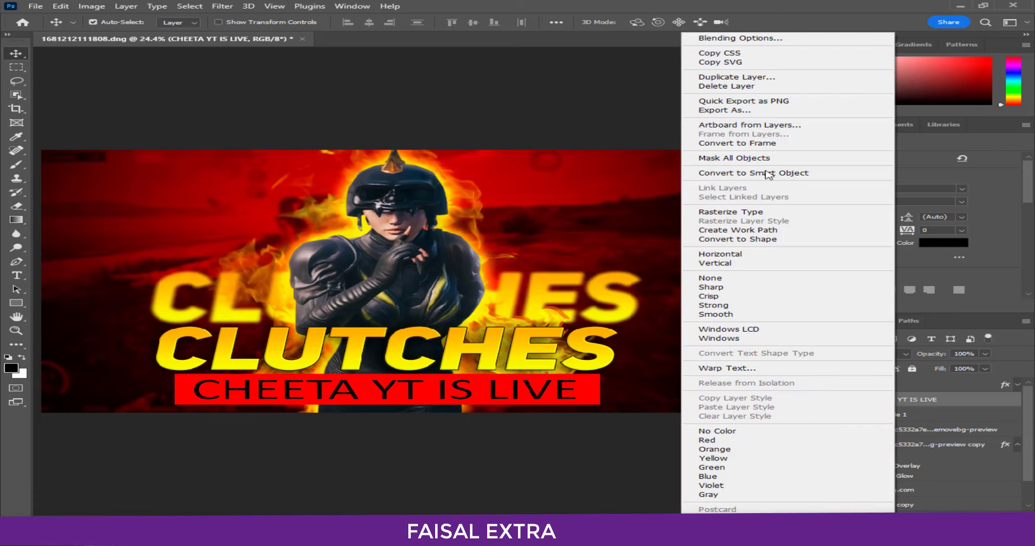
pyautogui.click(743, 37)
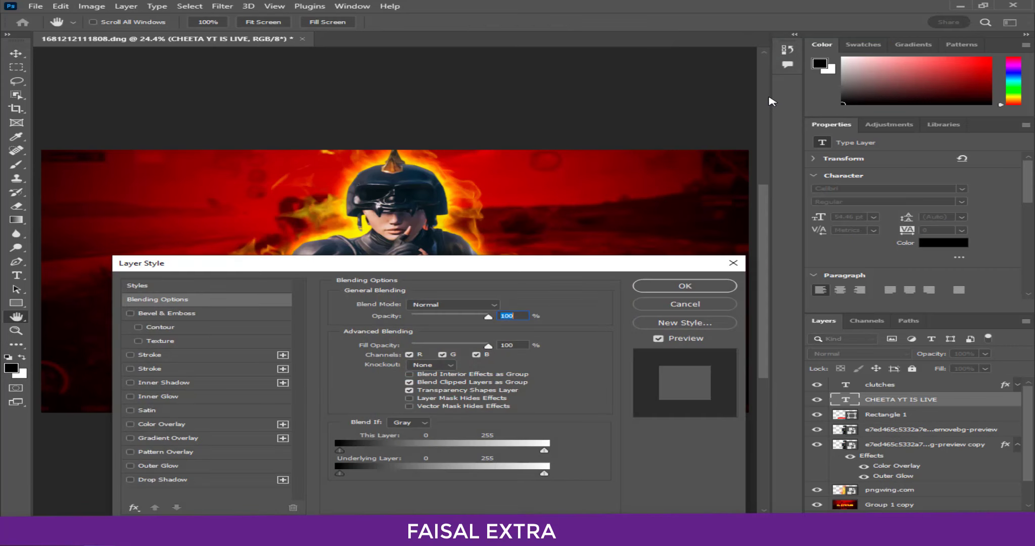
pyautogui.moveTo(454, 263); pyautogui.dragTo(947, 215)
pyautogui.click(657, 265)
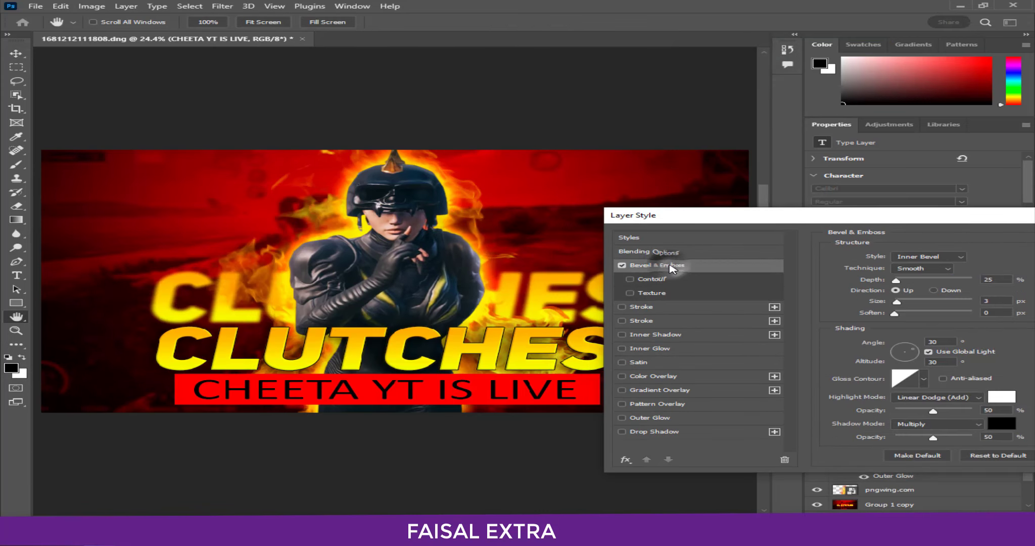
pyautogui.click(644, 307)
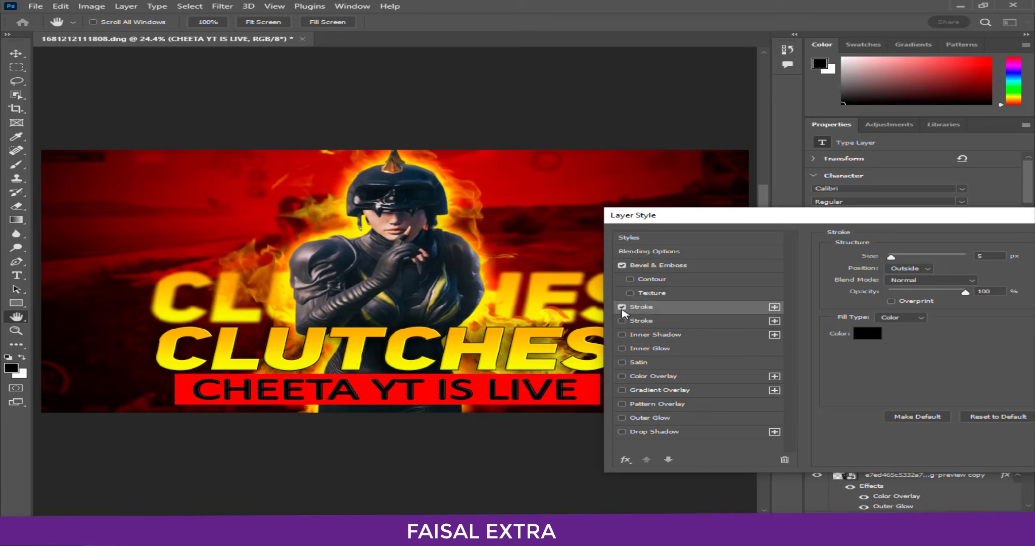
pyautogui.click(622, 307)
pyautogui.click(637, 419)
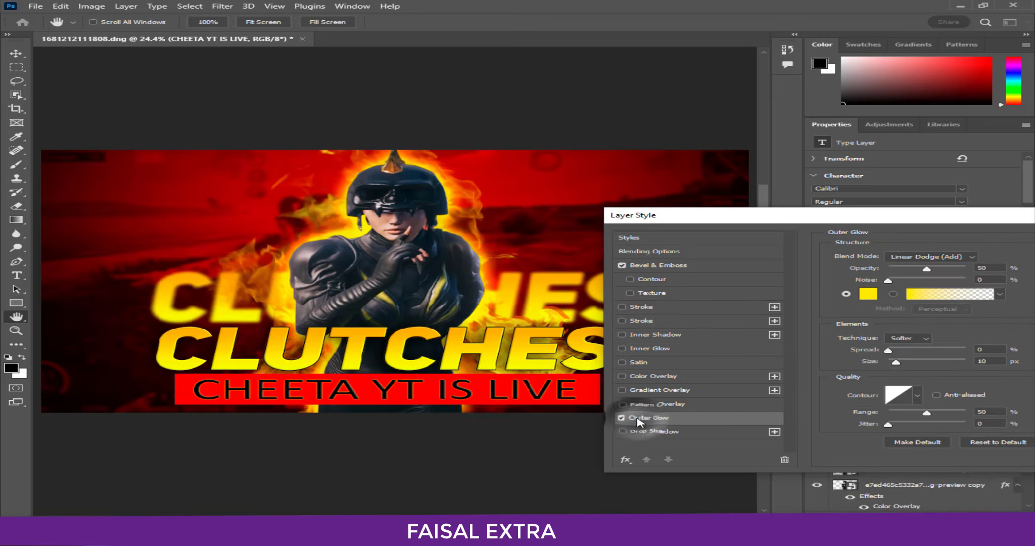
pyautogui.click(622, 417)
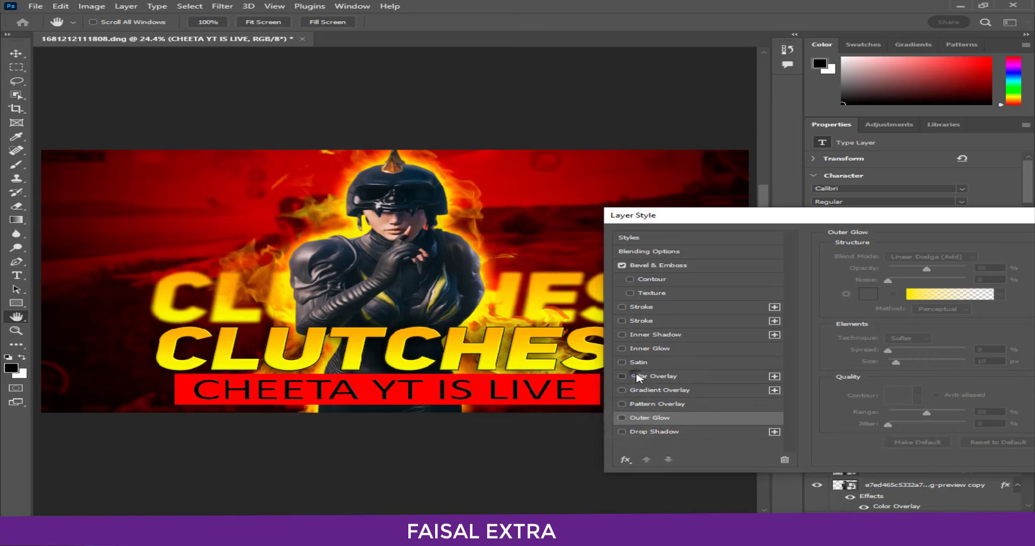
# Add a white Color Overlay to the banner text and remove the Bevel and Emboss.
pyautogui.click(637, 378)
pyautogui.click(994, 258)
pyautogui.moveTo(453, 169); pyautogui.dragTo(281, 102)
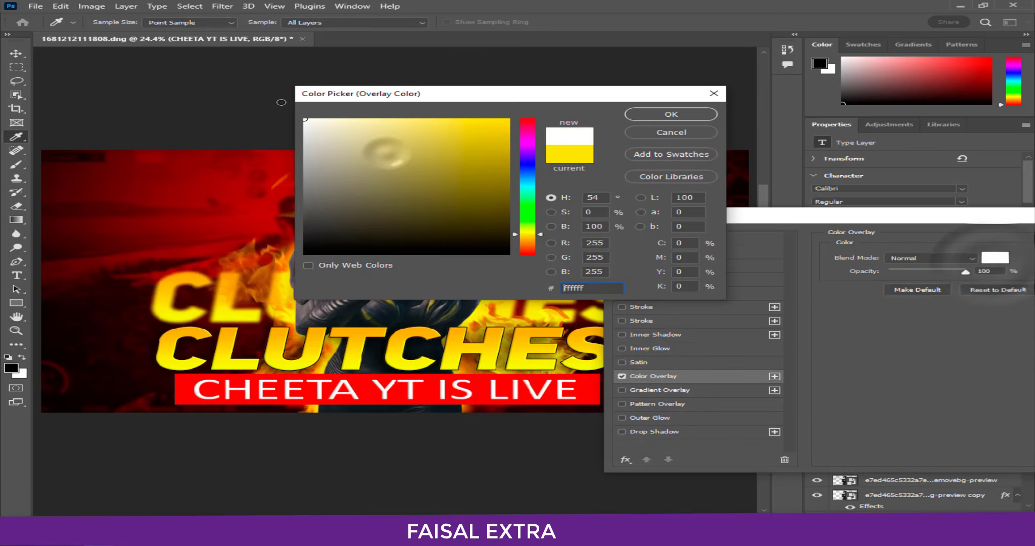
pyautogui.click(638, 115)
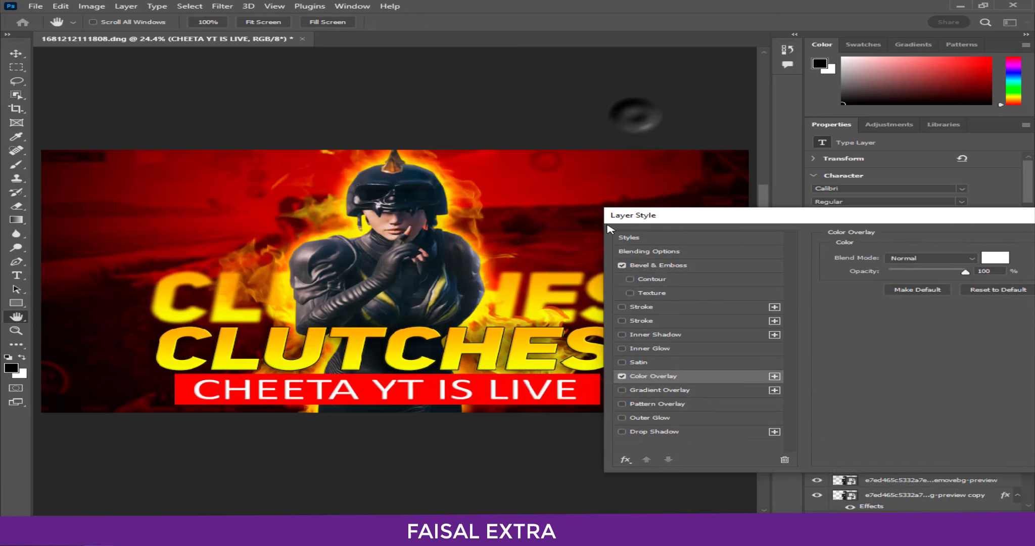
pyautogui.click(622, 266)
# Add a Drop Shadow with distance 57 and spread 10, and apply the effects.
pyautogui.moveTo(757, 220); pyautogui.dragTo(751, 207)
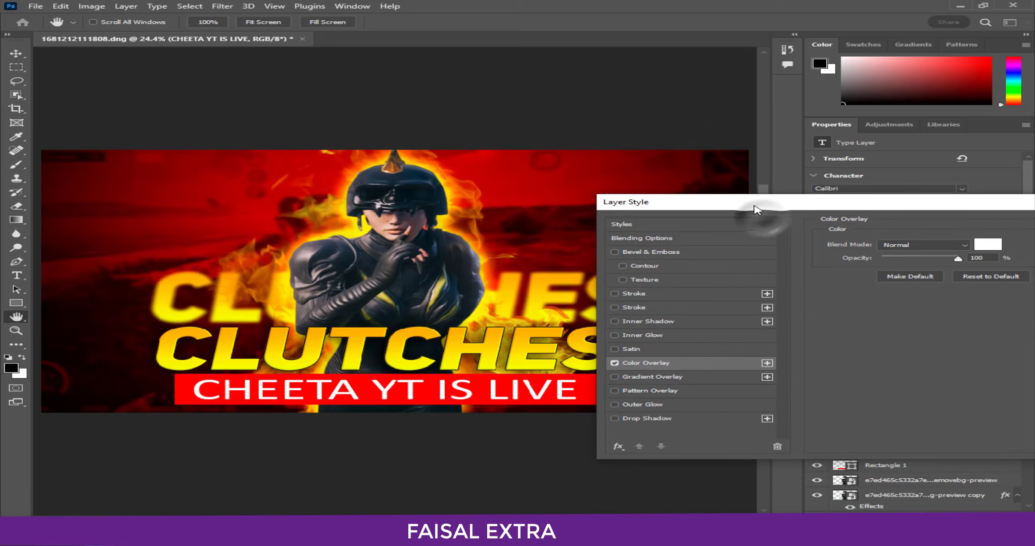
pyautogui.click(635, 419)
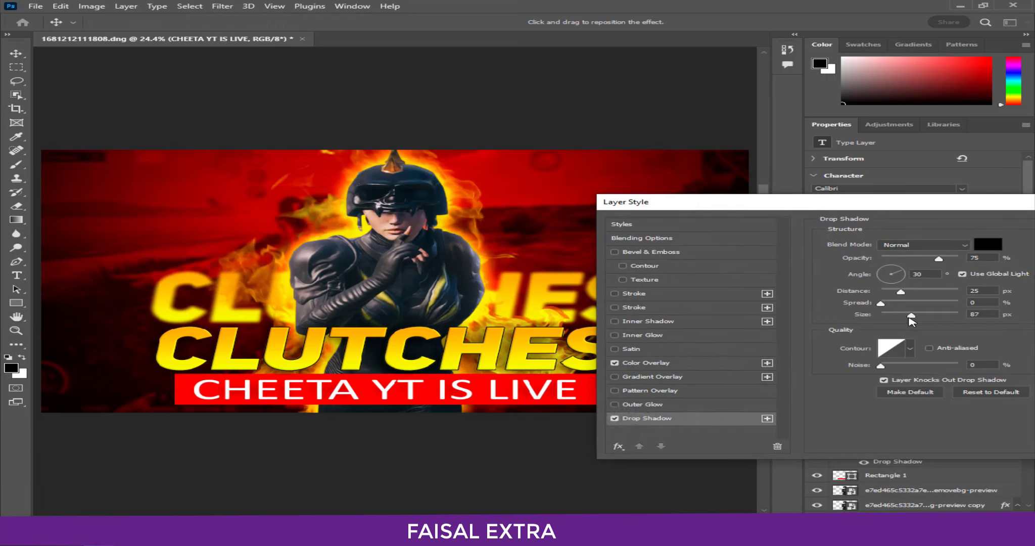
pyautogui.click(925, 292)
pyautogui.moveTo(881, 303); pyautogui.dragTo(903, 303)
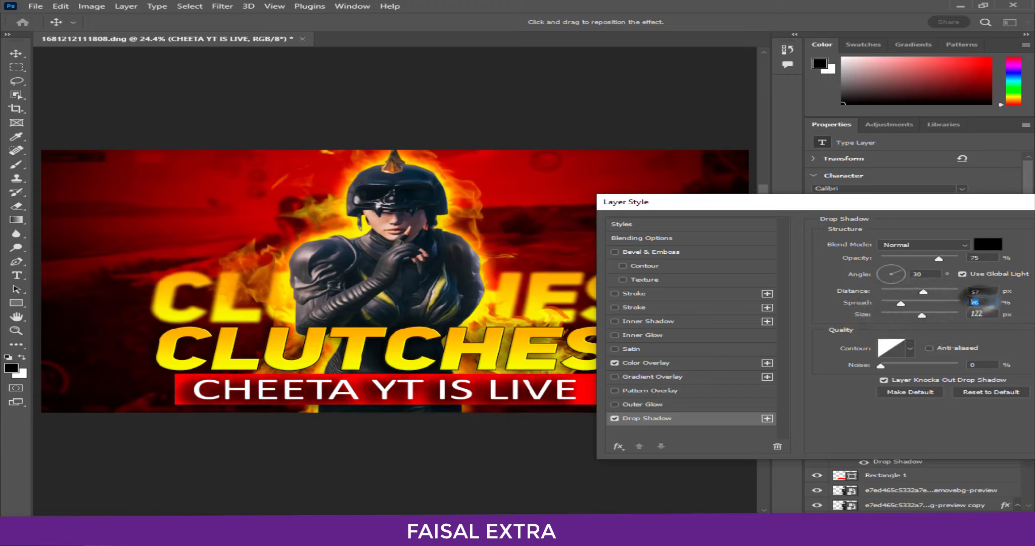
pyautogui.write('10')
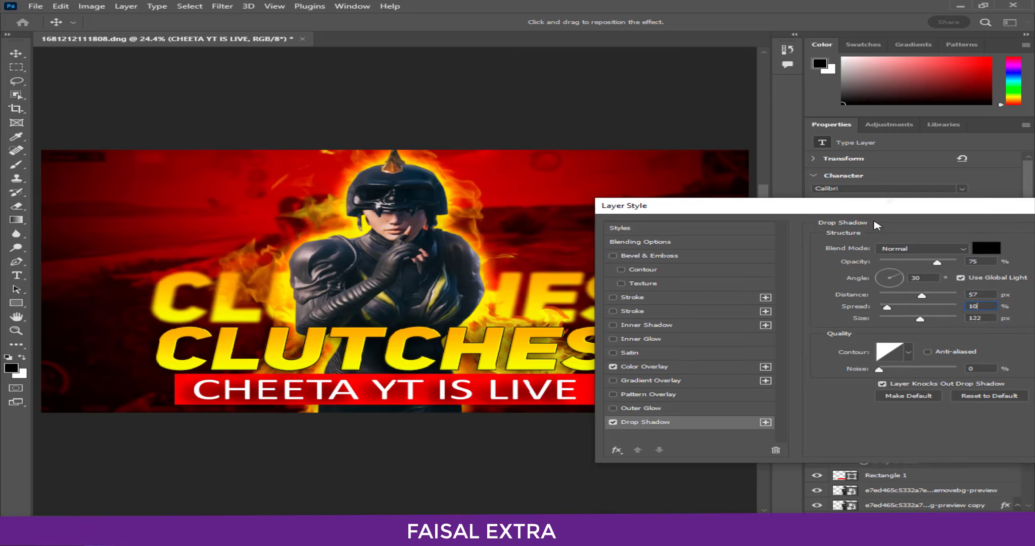
pyautogui.moveTo(897, 202); pyautogui.dragTo(360, 427)
pyautogui.click(674, 452)
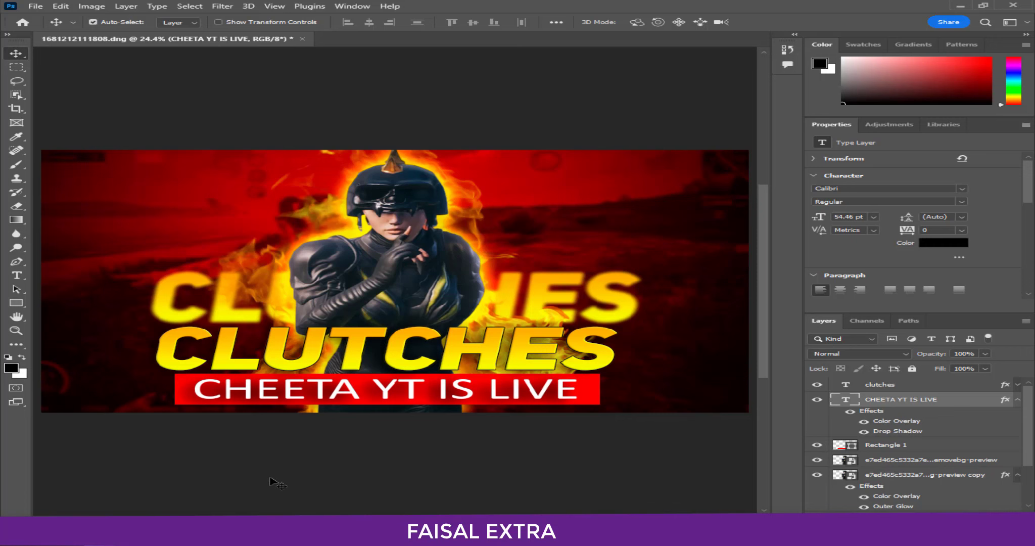
# Scroll the STOCK DATA folder and drag the gold badge PNG onto the Photoshop canvas.
pyautogui.scroll(10, 707, 328)
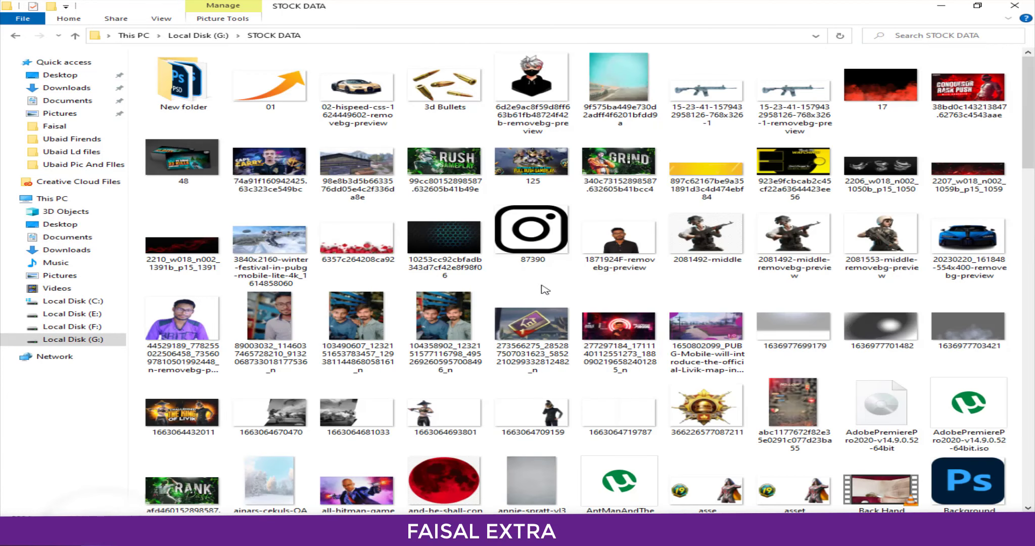
pyautogui.scroll(-1, 686, 358)
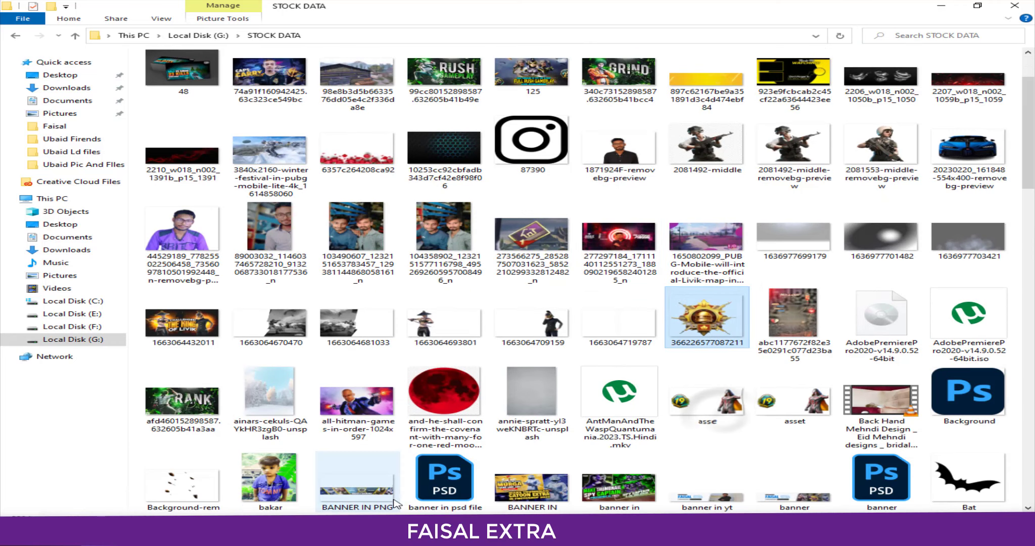
pyautogui.moveTo(705, 324); pyautogui.dragTo(171, 315)
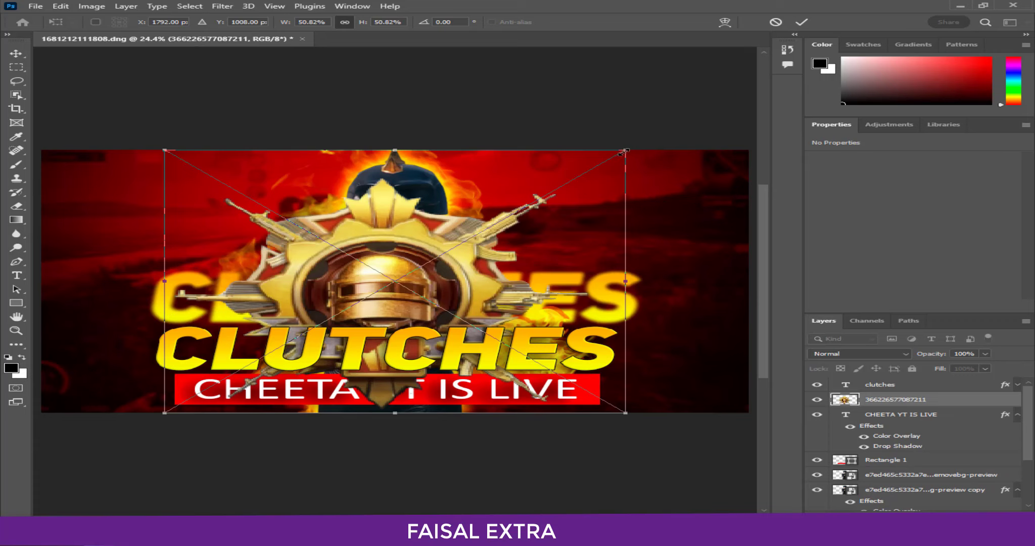
# Shrink and rotate the gold badge at the upper left, and add a smaller copy lower left.
pyautogui.moveTo(623, 151); pyautogui.dragTo(482, 238)
pyautogui.moveTo(367, 294)
pyautogui.mouseDown()
pyautogui.moveTo(194, 318)
pyautogui.moveTo(98, 250)
pyautogui.mouseUp()
pyautogui.moveTo(223, 187)
pyautogui.mouseDown()
pyautogui.moveTo(174, 151)
pyautogui.moveTo(151, 198)
pyautogui.mouseUp()
pyautogui.moveTo(116, 238)
pyautogui.mouseDown()
pyautogui.moveTo(137, 255)
pyautogui.moveTo(127, 291)
pyautogui.mouseUp()
pyautogui.press('Return')
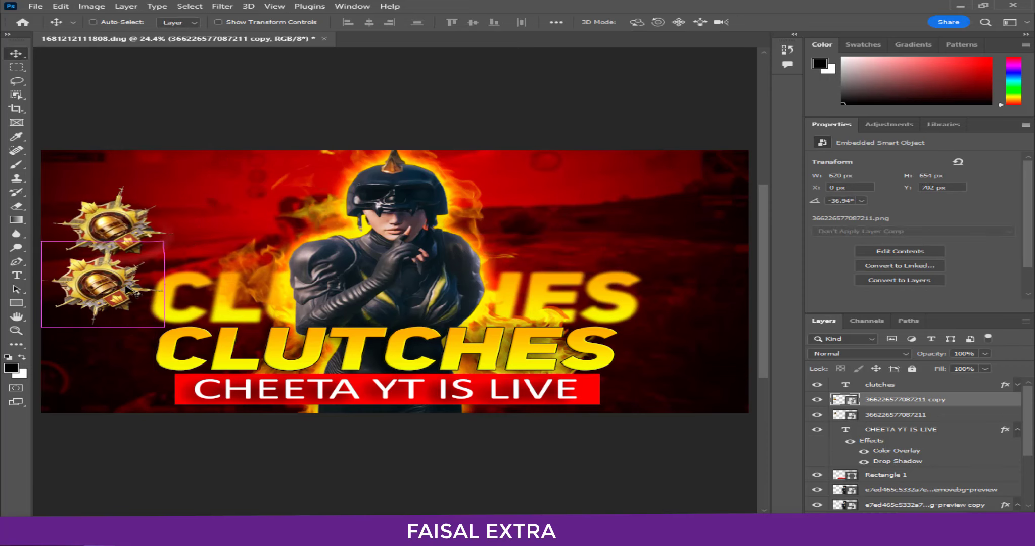
pyautogui.hotkey('ctrl', 't')
pyautogui.moveTo(111, 228); pyautogui.dragTo(91, 273)
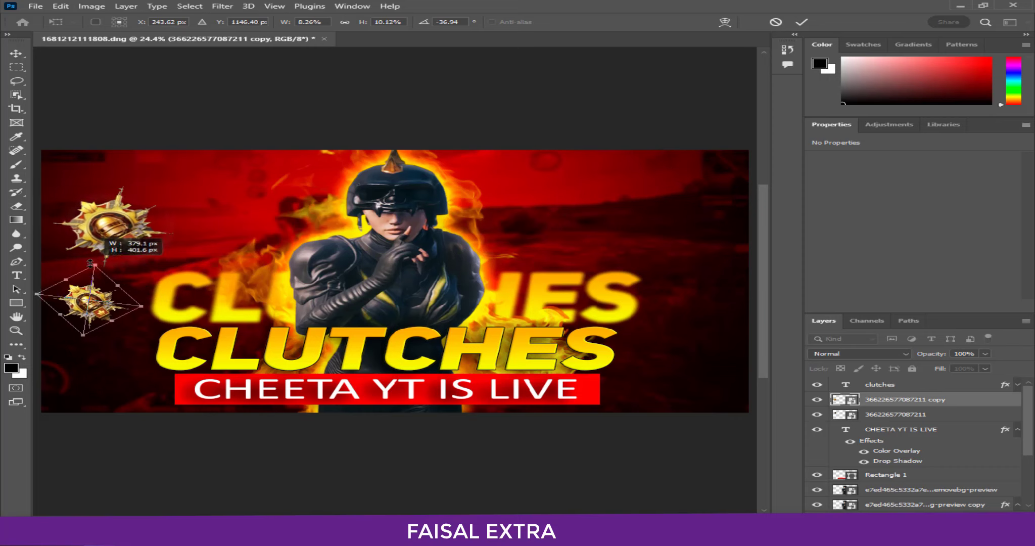
pyautogui.press('Return')
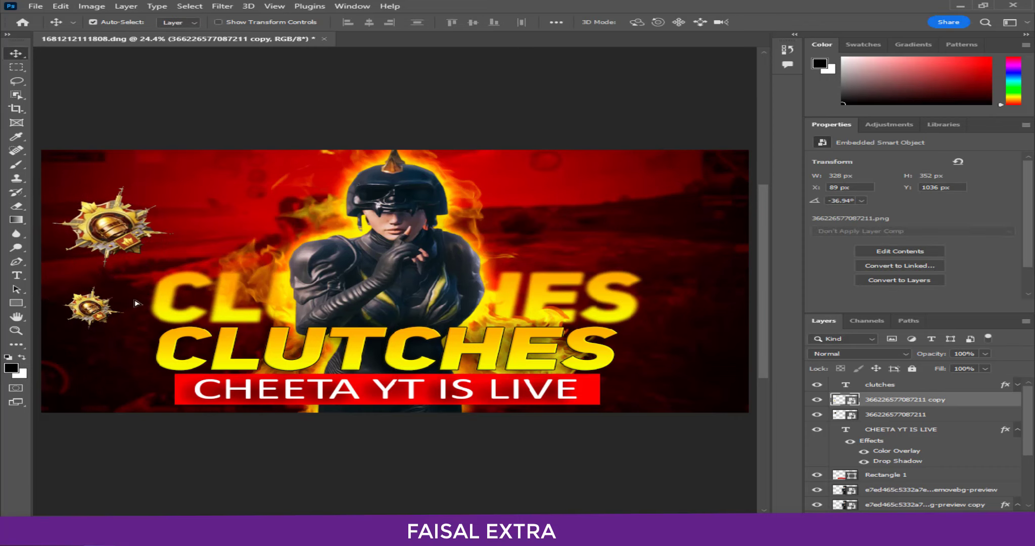
# Position a badge copy on the right, then merge the emblems and move them to the top.
pyautogui.moveTo(136, 303)
pyautogui.mouseDown()
pyautogui.moveTo(647, 183)
pyautogui.moveTo(597, 176)
pyautogui.moveTo(650, 245)
pyautogui.moveTo(693, 251)
pyautogui.moveTo(722, 289)
pyautogui.mouseUp()
pyautogui.hotkey('ctrl', 't')
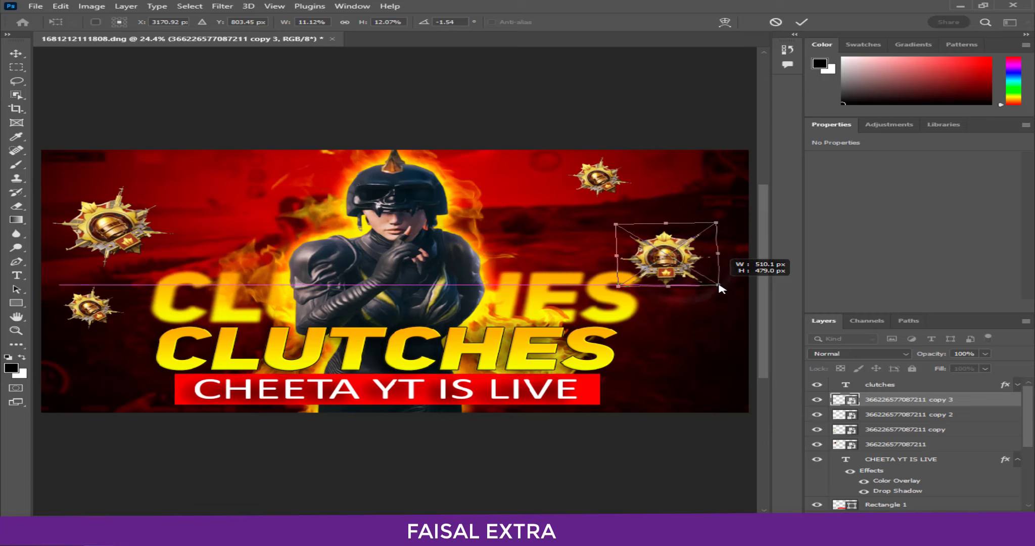
pyautogui.moveTo(662, 256)
pyautogui.mouseDown()
pyautogui.moveTo(621, 297)
pyautogui.moveTo(554, 236)
pyautogui.mouseUp()
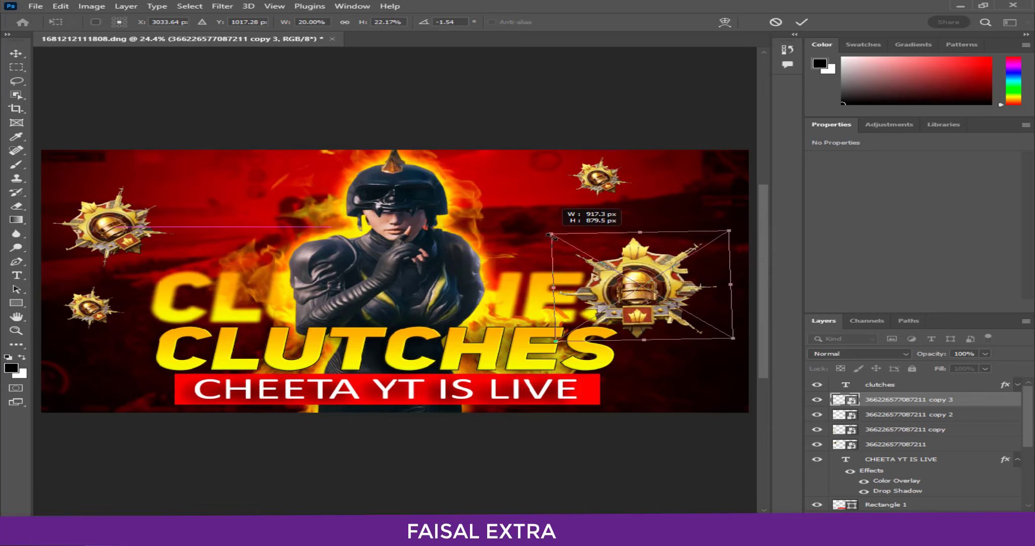
pyautogui.moveTo(667, 300); pyautogui.dragTo(675, 293)
pyautogui.press('Return')
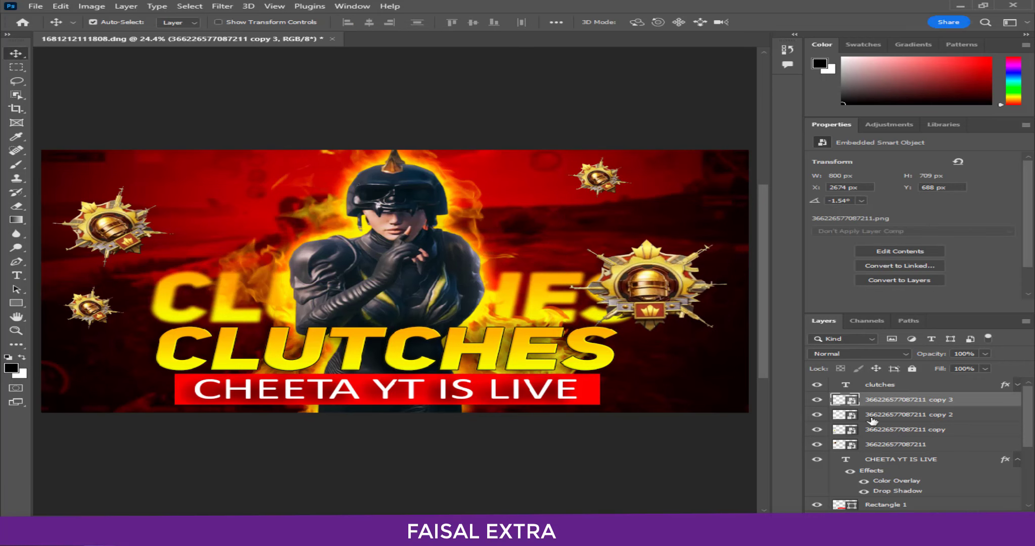
pyautogui.hotkey('ctrl', 'e')
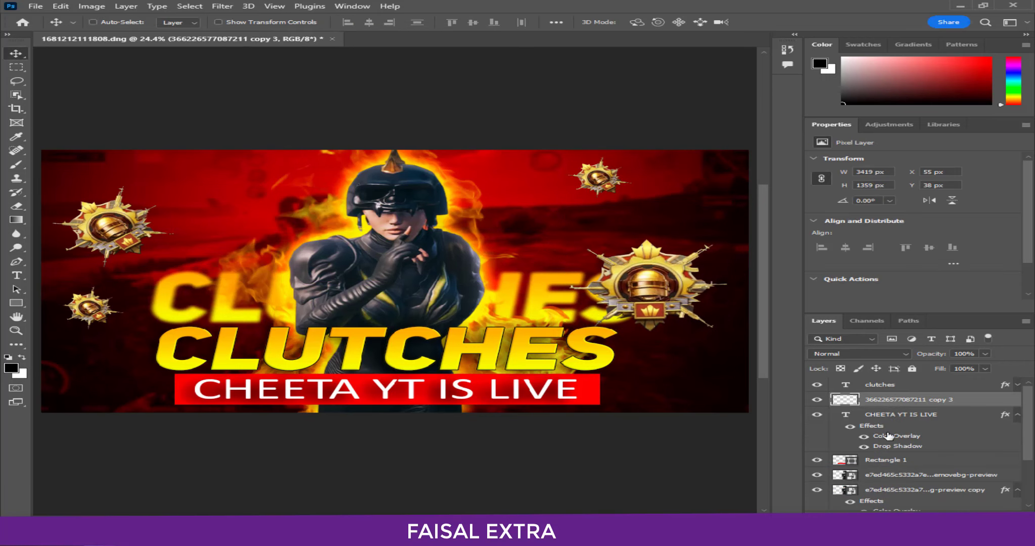
pyautogui.moveTo(811, 403); pyautogui.dragTo(905, 378)
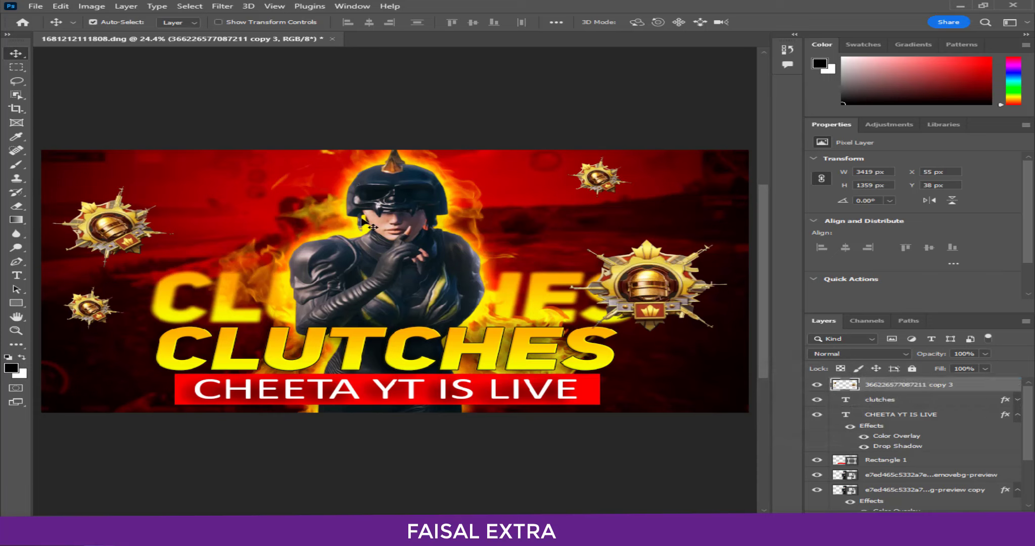
# Apply a 2 px Gaussian Blur to the merged emblem layer.
pyautogui.click(223, 6)
pyautogui.moveTo(247, 152)
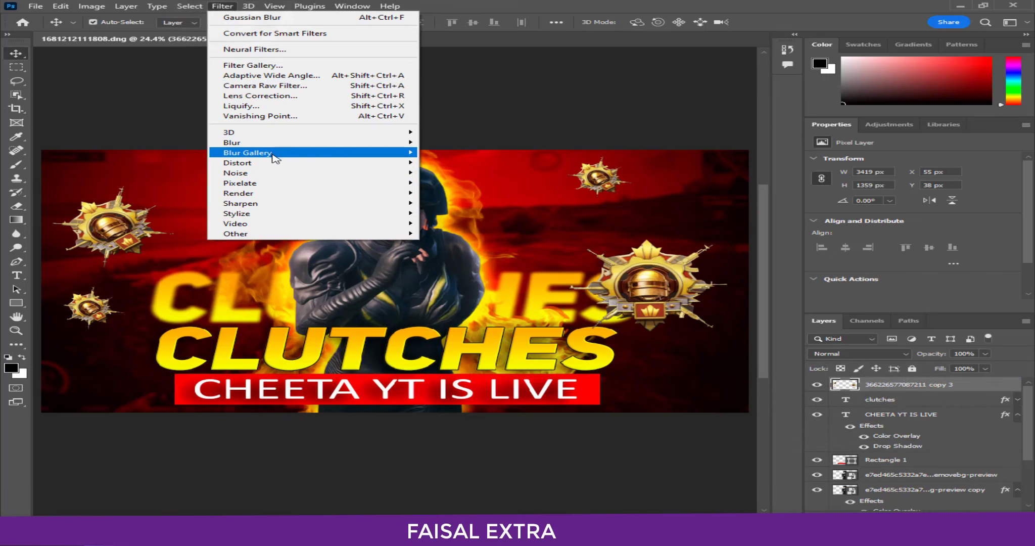
pyautogui.click(445, 182)
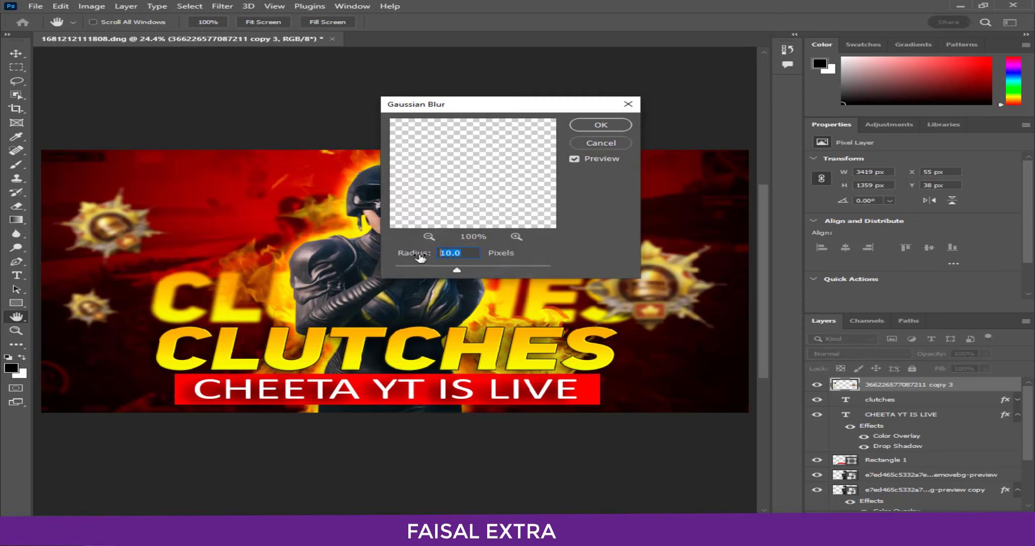
pyautogui.write('2')
pyautogui.click(600, 124)
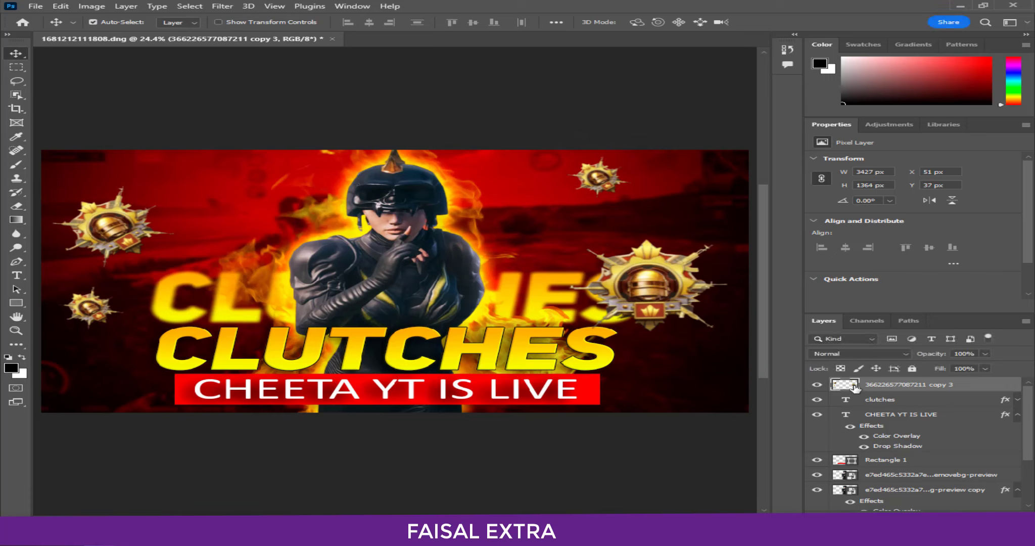
# Strengthen the emblem blur with a Gaussian Blur of radius 8 px.
pyautogui.click(223, 6)
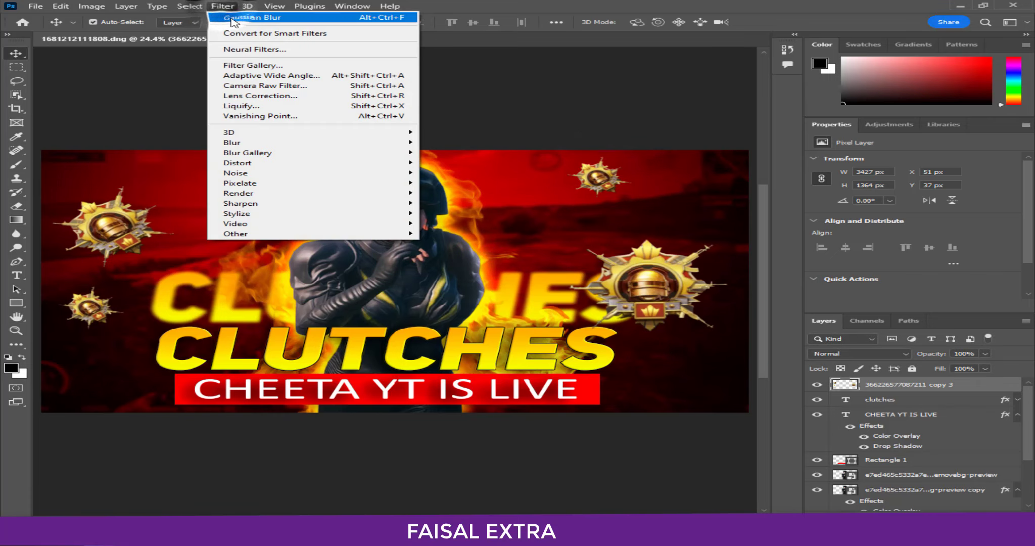
pyautogui.click(243, 17)
pyautogui.click(222, 6)
pyautogui.moveTo(232, 142)
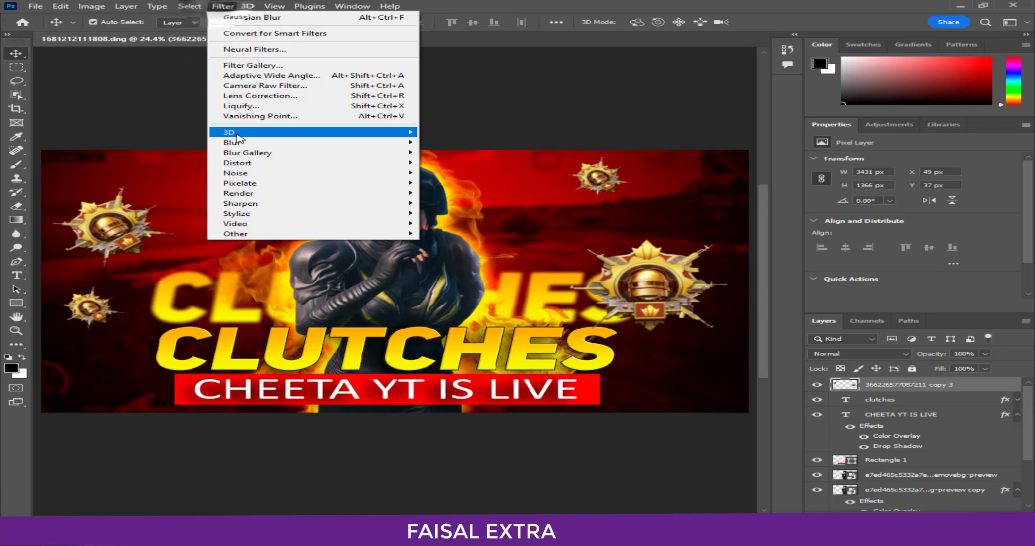
pyautogui.click(461, 182)
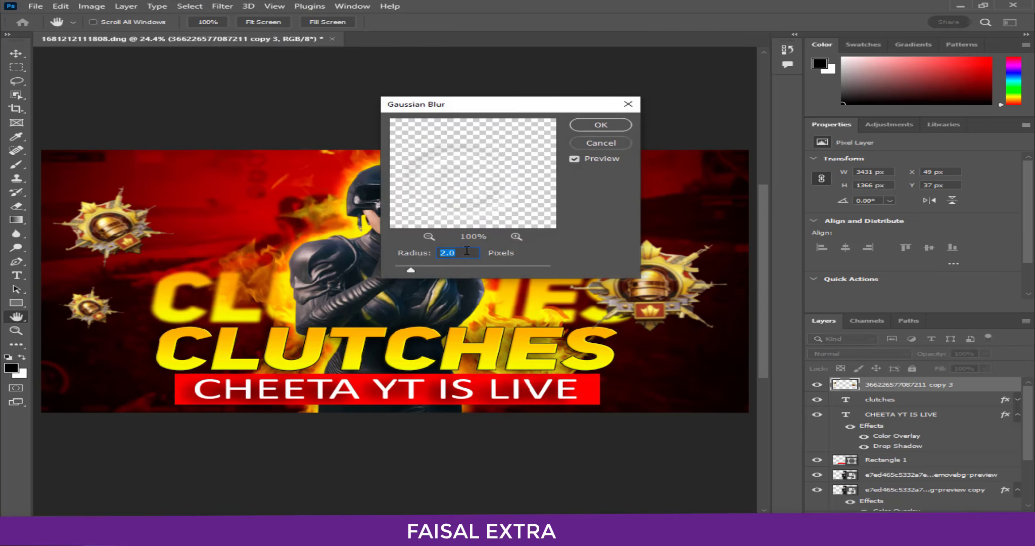
pyautogui.write('5')
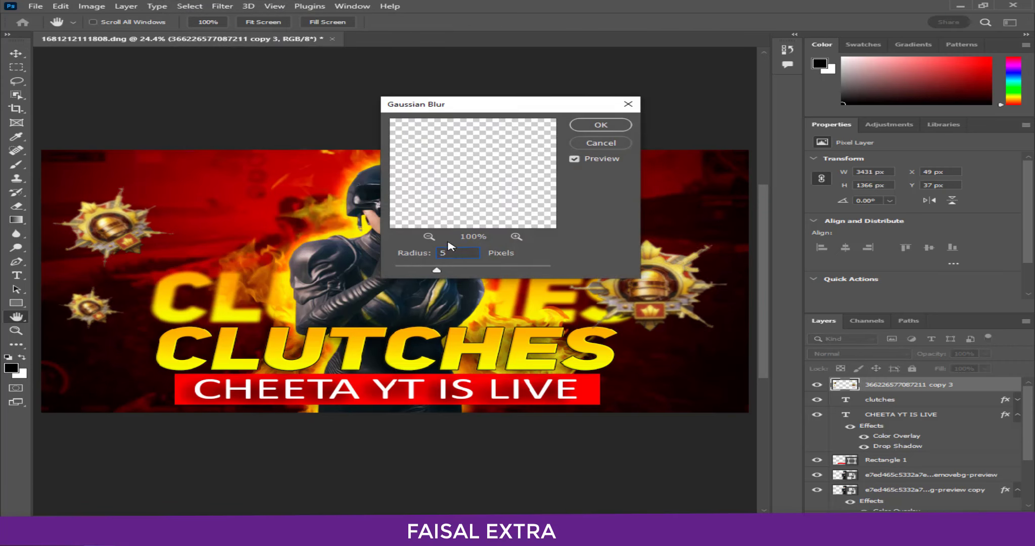
pyautogui.write('8')
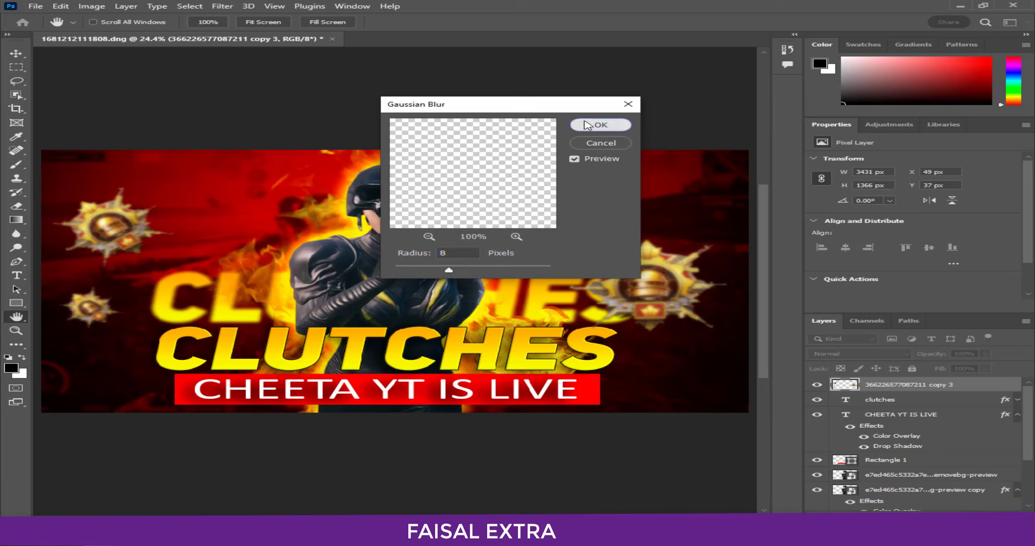
pyautogui.click(586, 124)
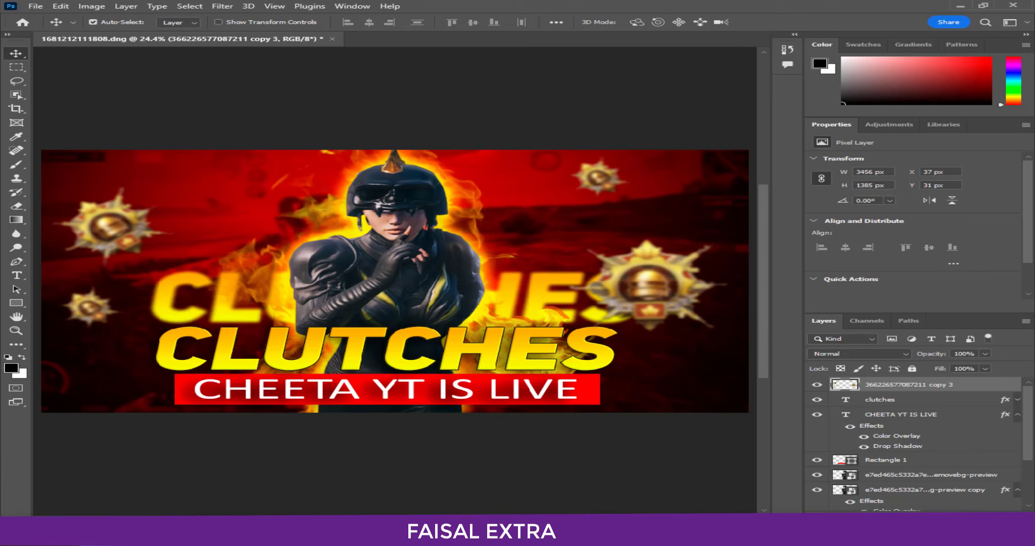
# Scroll the STOCK DATA folder and drag the PUBG Mobile logo onto the thumbnail.
pyautogui.scroll(-3, 781, 373)
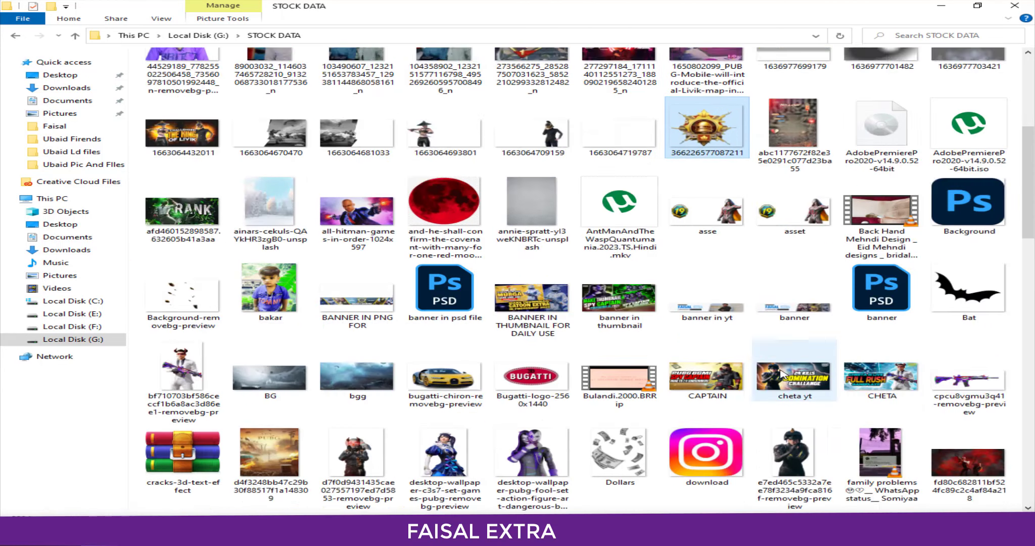
pyautogui.scroll(-5, 782, 374)
pyautogui.scroll(-10, 499, 321)
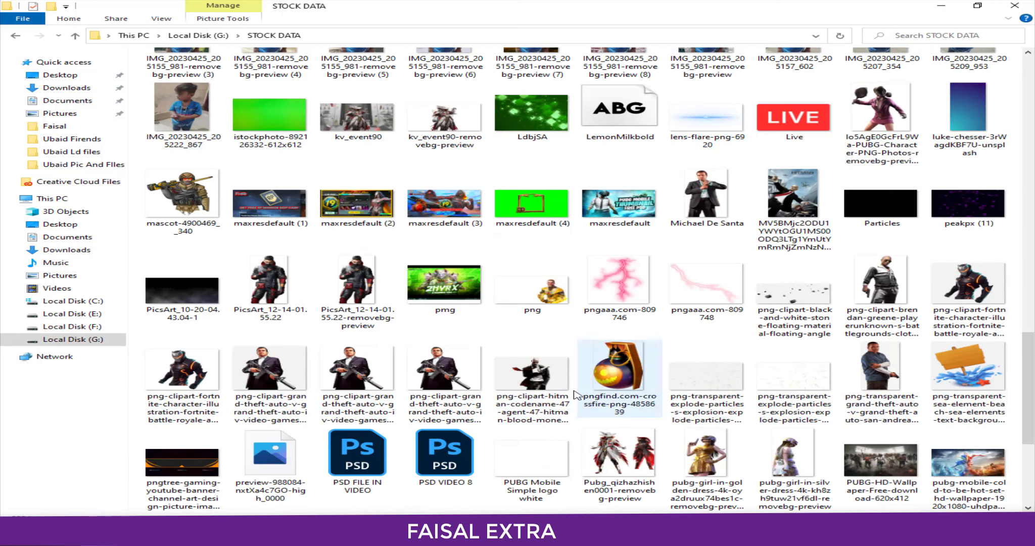
pyautogui.moveTo(530, 459)
pyautogui.mouseDown()
pyautogui.moveTo(126, 505)
pyautogui.moveTo(512, 227)
pyautogui.mouseUp()
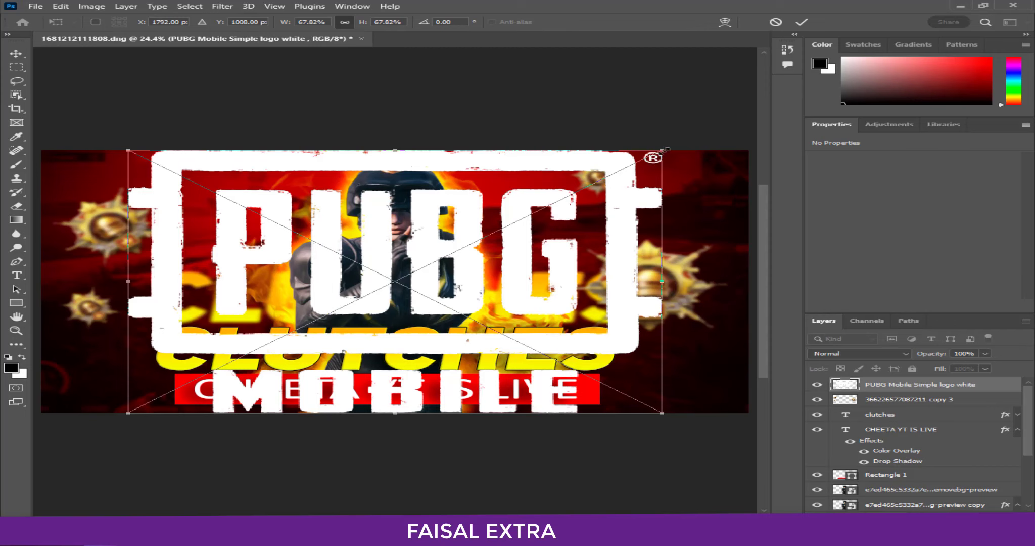
# Scale the PUBG Mobile logo to about 12% and nudge it into the top-right corner.
pyautogui.moveTo(664, 149)
pyautogui.mouseDown()
pyautogui.moveTo(463, 286)
pyautogui.moveTo(750, 188)
pyautogui.mouseUp()
pyautogui.press('Return')
pyautogui.press('Right')
pyautogui.press('Right')
pyautogui.press('Right')
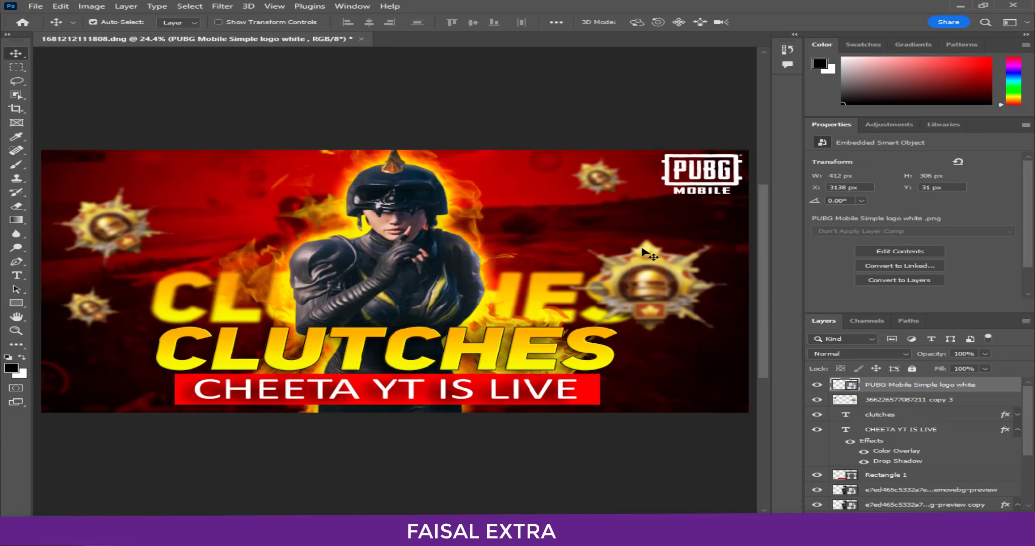
pyautogui.press('Down')
pyautogui.press('Down')
pyautogui.press('Down')
pyautogui.press('Left')
pyautogui.press('Left')
pyautogui.press('Left')
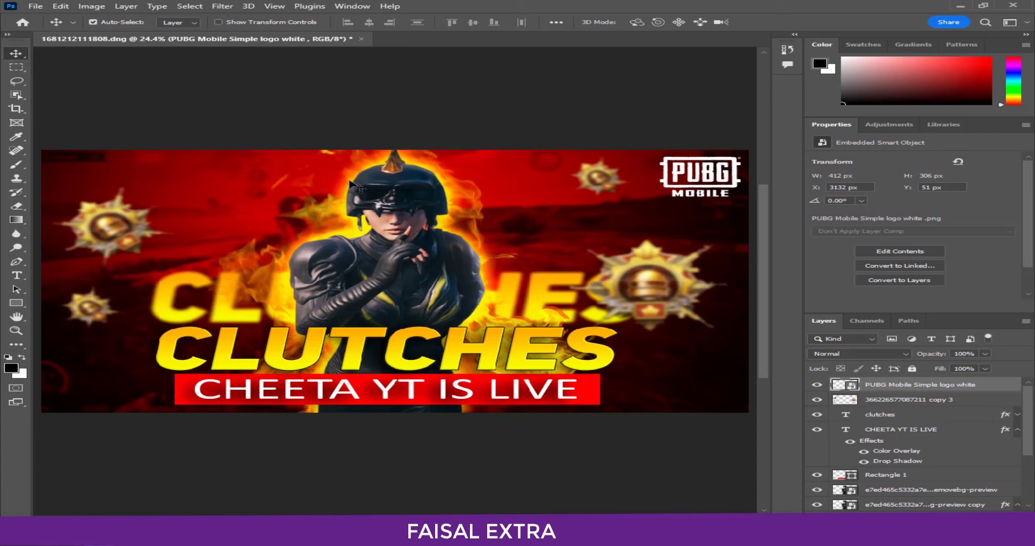
# Collapse the effects lists and select every layer above Background.
pyautogui.click(1017, 414)
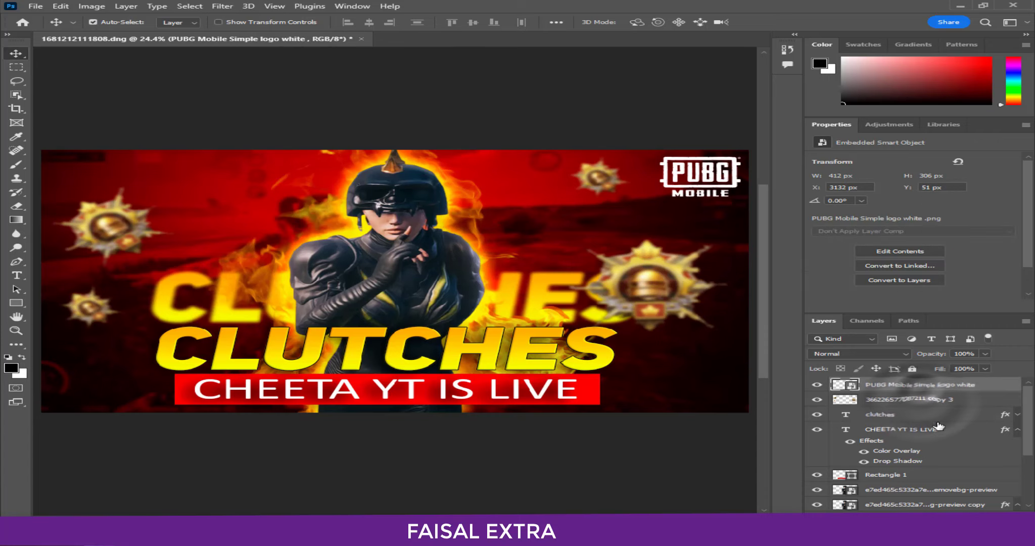
pyautogui.click(1017, 414)
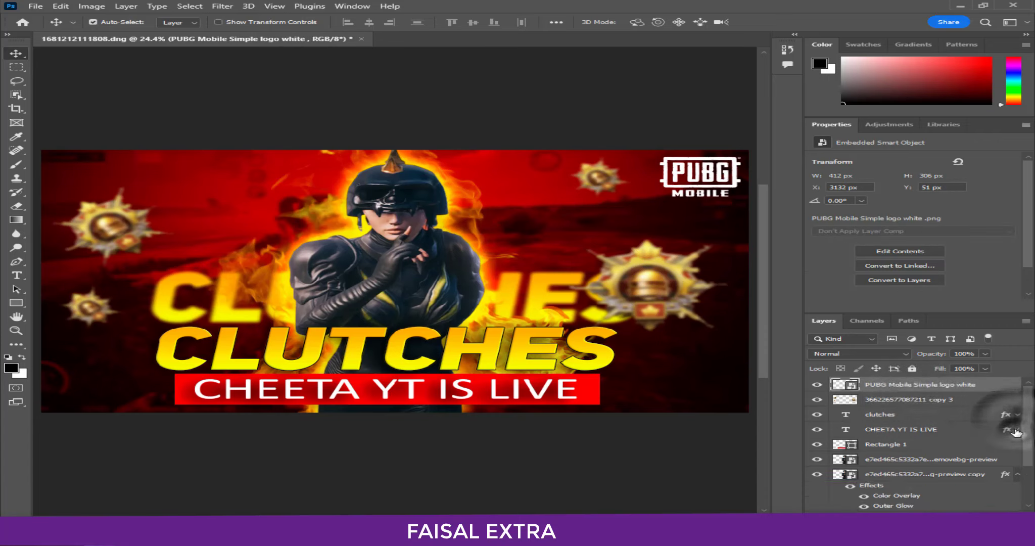
pyautogui.keyDown('shift'); pyautogui.click(905, 429); pyautogui.keyUp('shift')
pyautogui.click(884, 444)
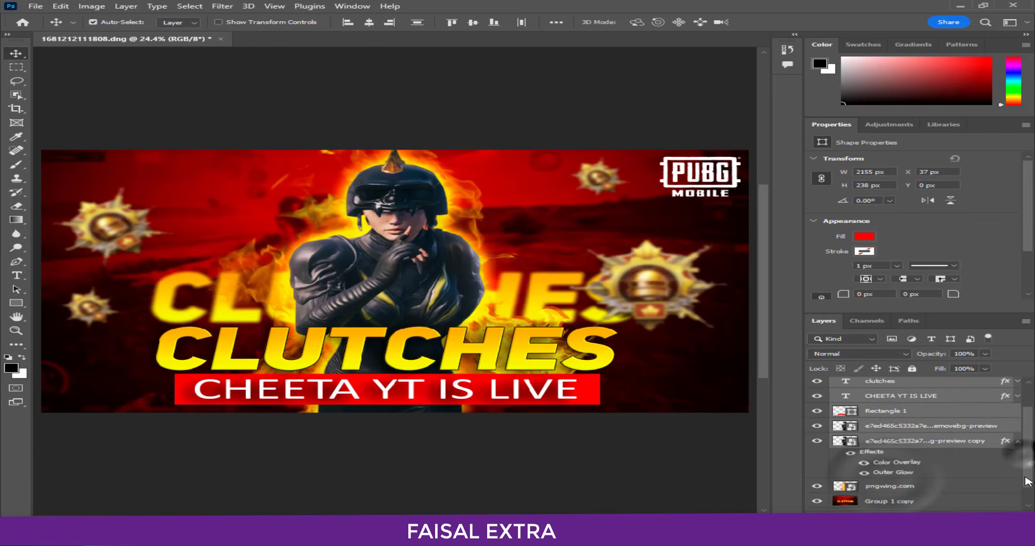
pyautogui.scroll(-3, 1025, 498)
pyautogui.keyDown('shift'); pyautogui.click(910, 478); pyautogui.keyUp('shift')
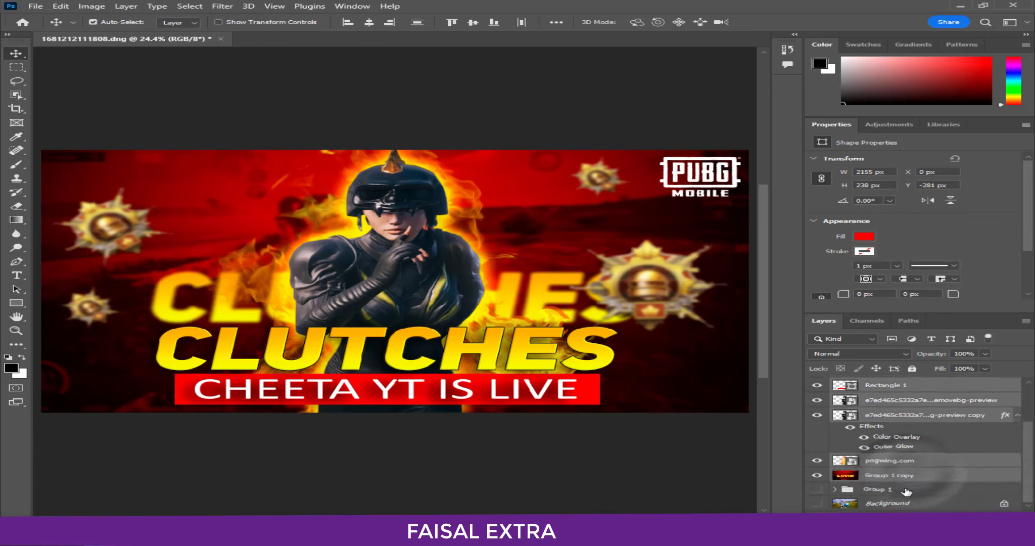
pyautogui.keyDown('shift'); pyautogui.click(904, 490); pyautogui.keyUp('shift')
# Group the layers as Group 2, merge a copy, and hide the original group.
pyautogui.hotkey('ctrl', 'g')
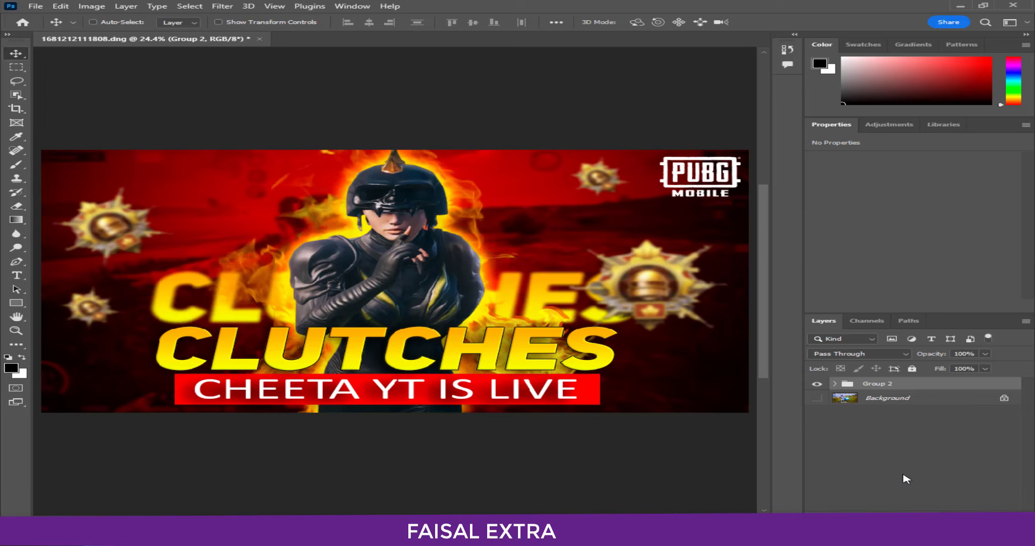
pyautogui.hotkey('ctrl', 'e')
pyautogui.click(816, 397)
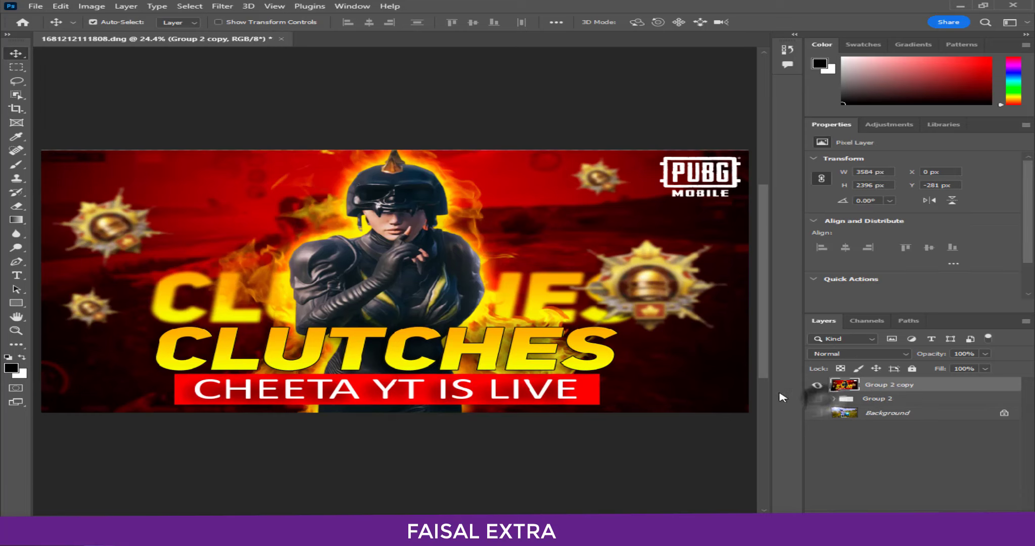
pyautogui.click(233, 9)
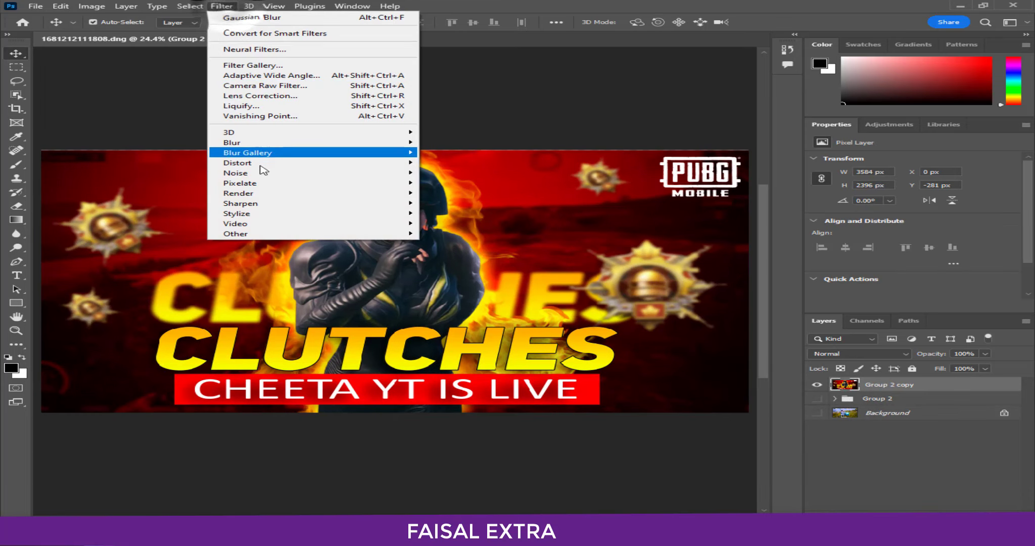
# In Camera Raw Filter, set Clarity +20 and Exposure +0.60, then adjust Contrast.
pyautogui.click(274, 96)
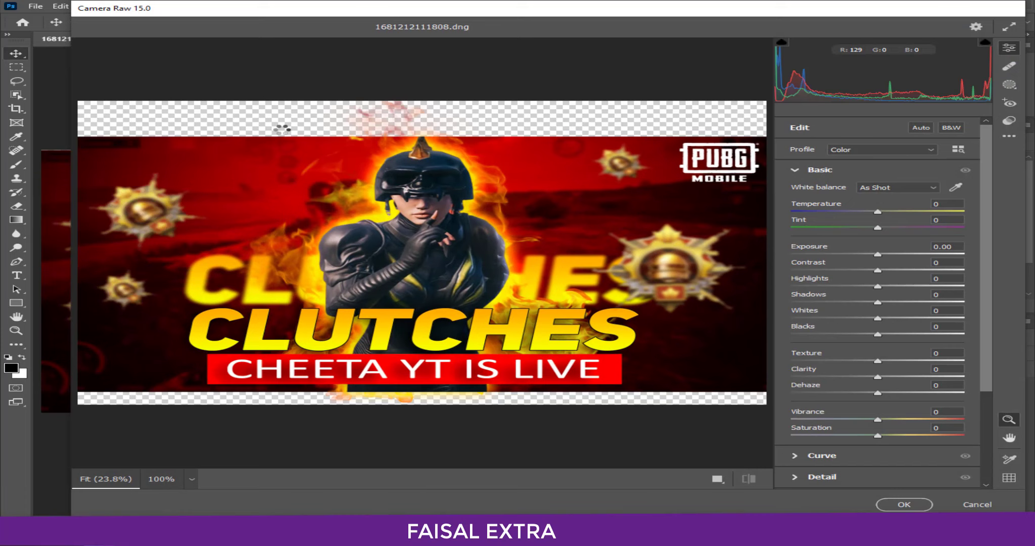
pyautogui.moveTo(880, 380); pyautogui.dragTo(896, 380)
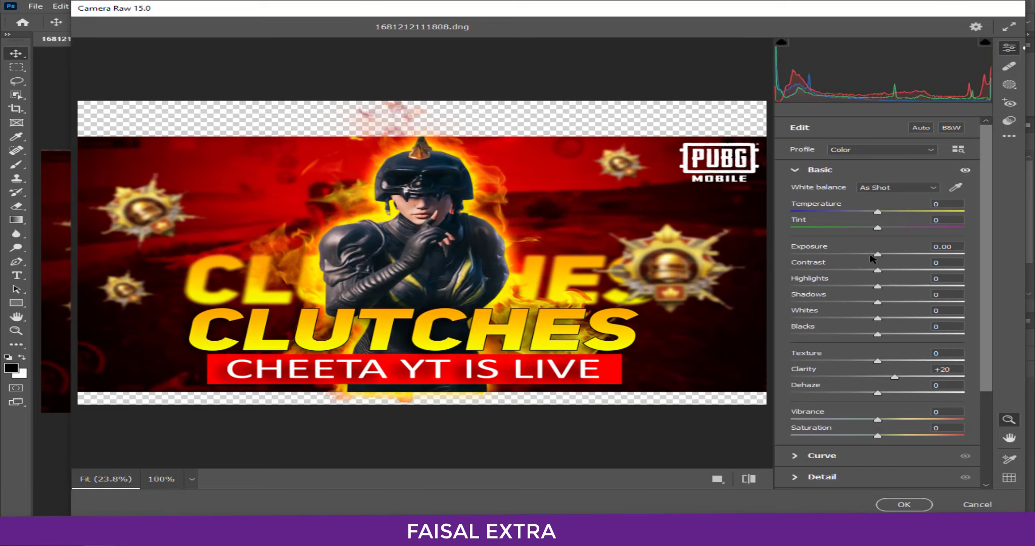
pyautogui.moveTo(880, 259); pyautogui.dragTo(889, 260)
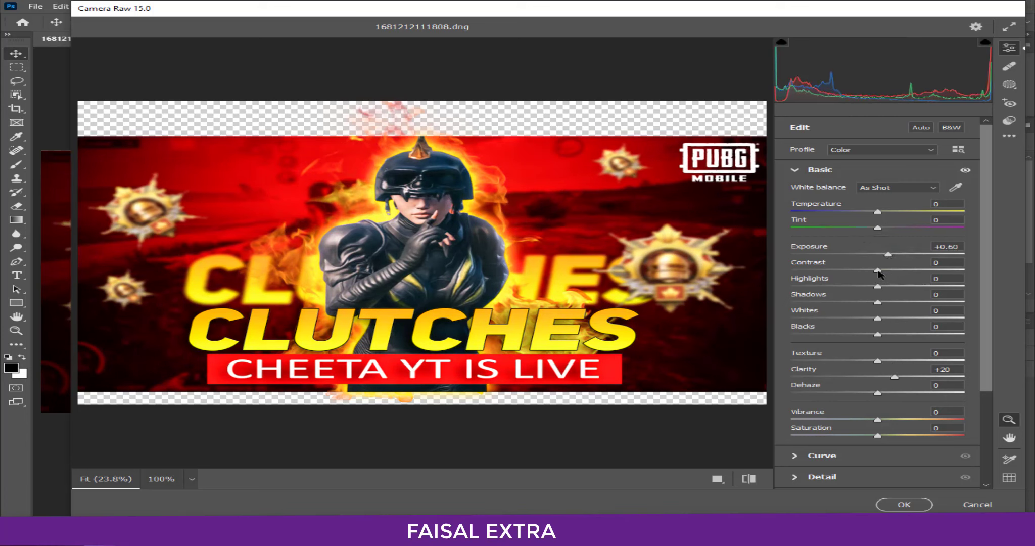
pyautogui.moveTo(881, 273)
pyautogui.mouseDown()
pyautogui.moveTo(893, 305)
pyautogui.moveTo(882, 318)
pyautogui.mouseUp()
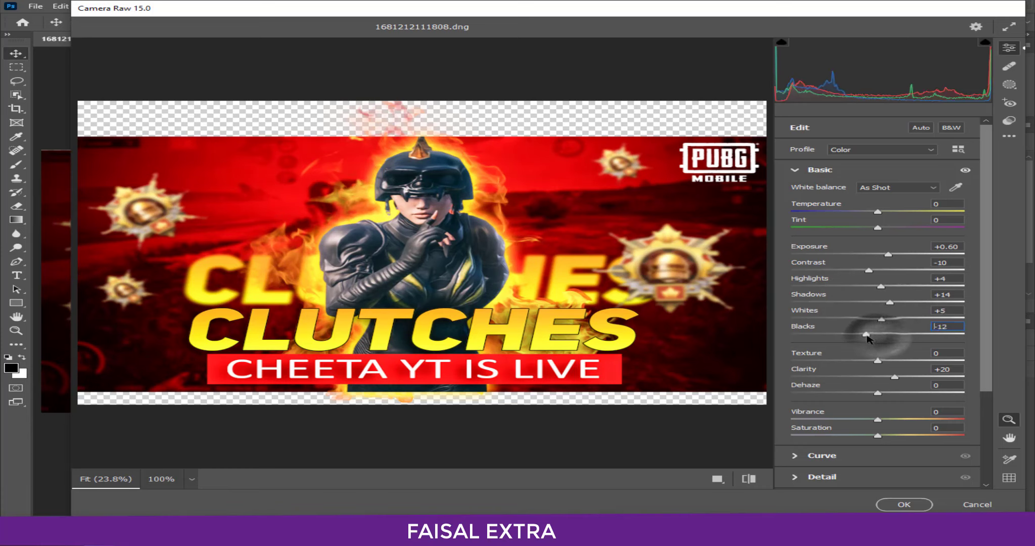